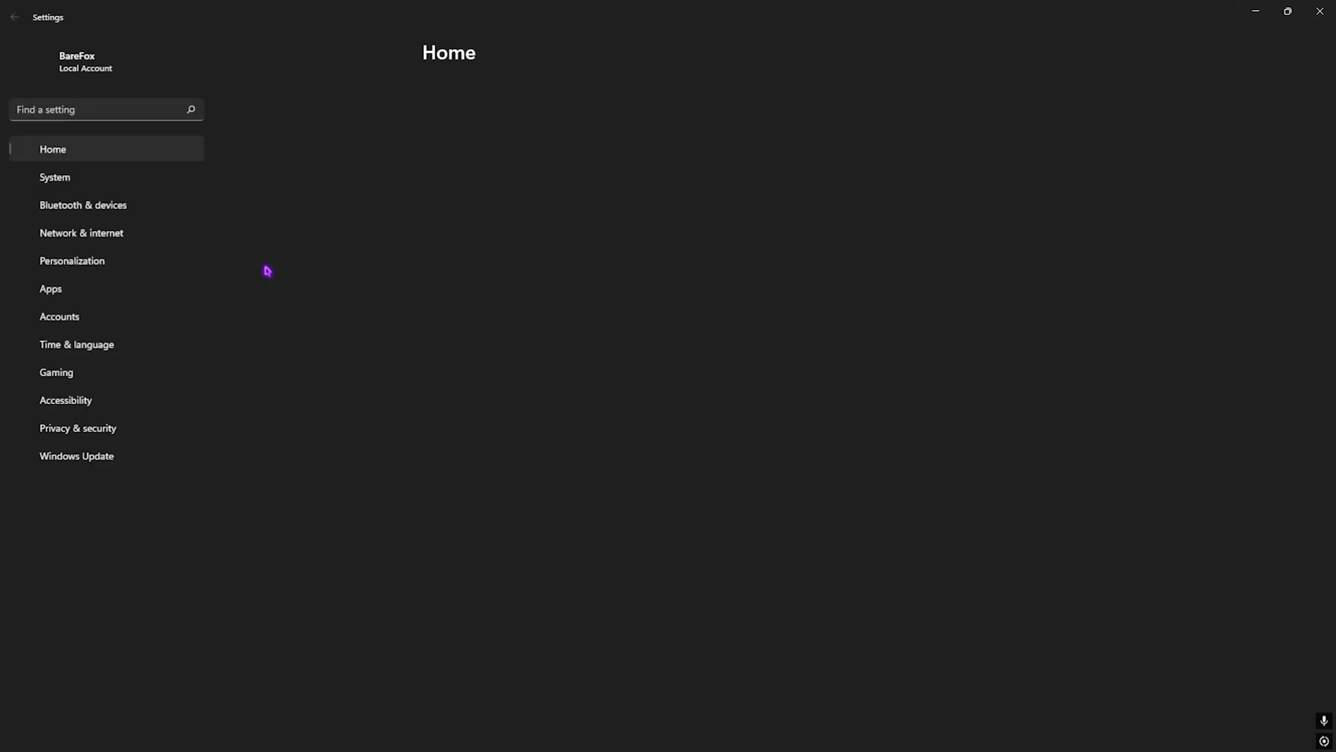
# - Check the Game Bar controller shortcut is Off, then view Game Mode with it On
pyautogui.click(58, 372)
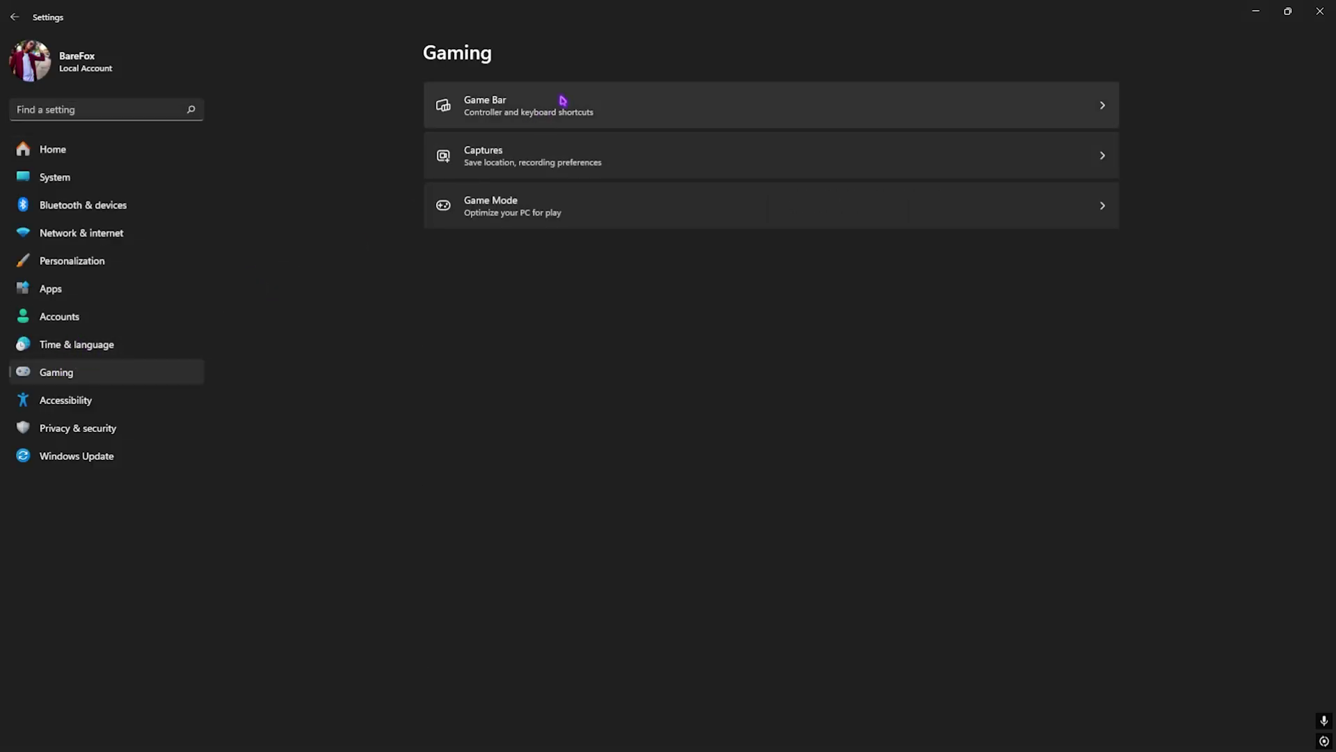
pyautogui.click(561, 98)
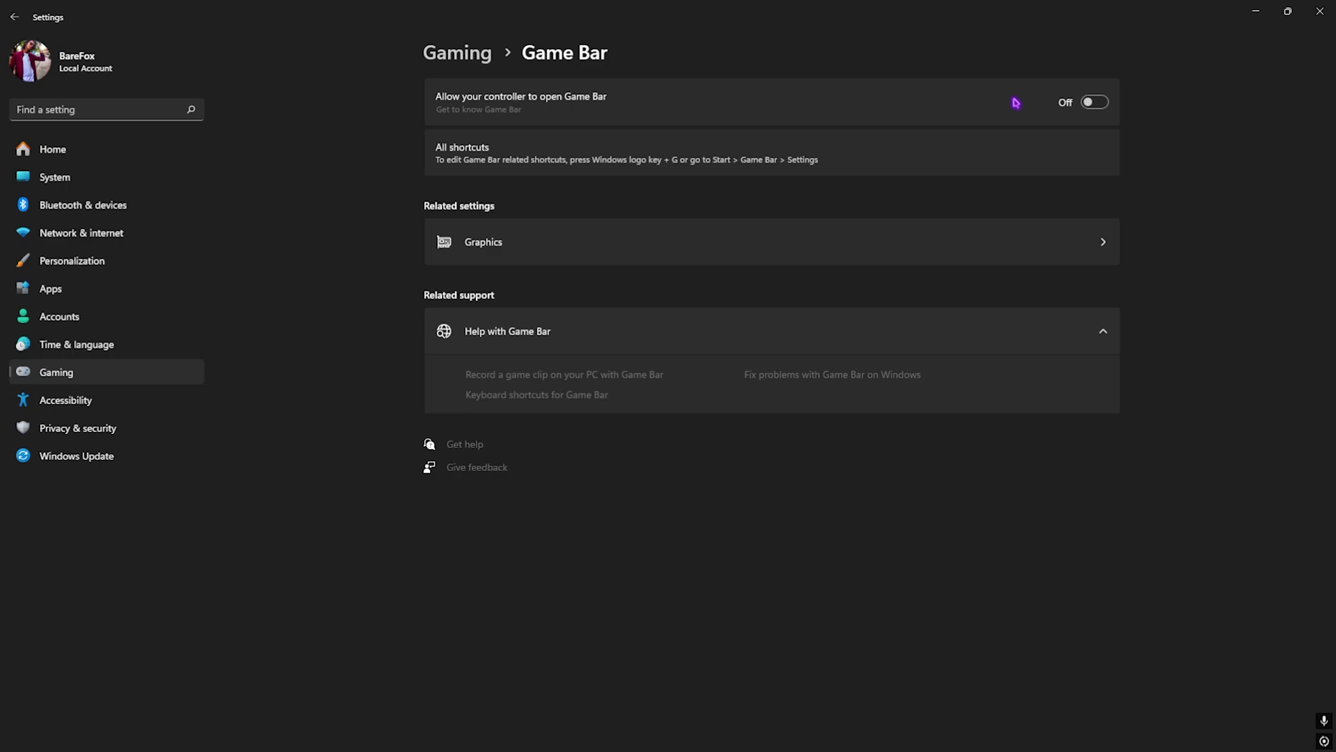
pyautogui.click(487, 54)
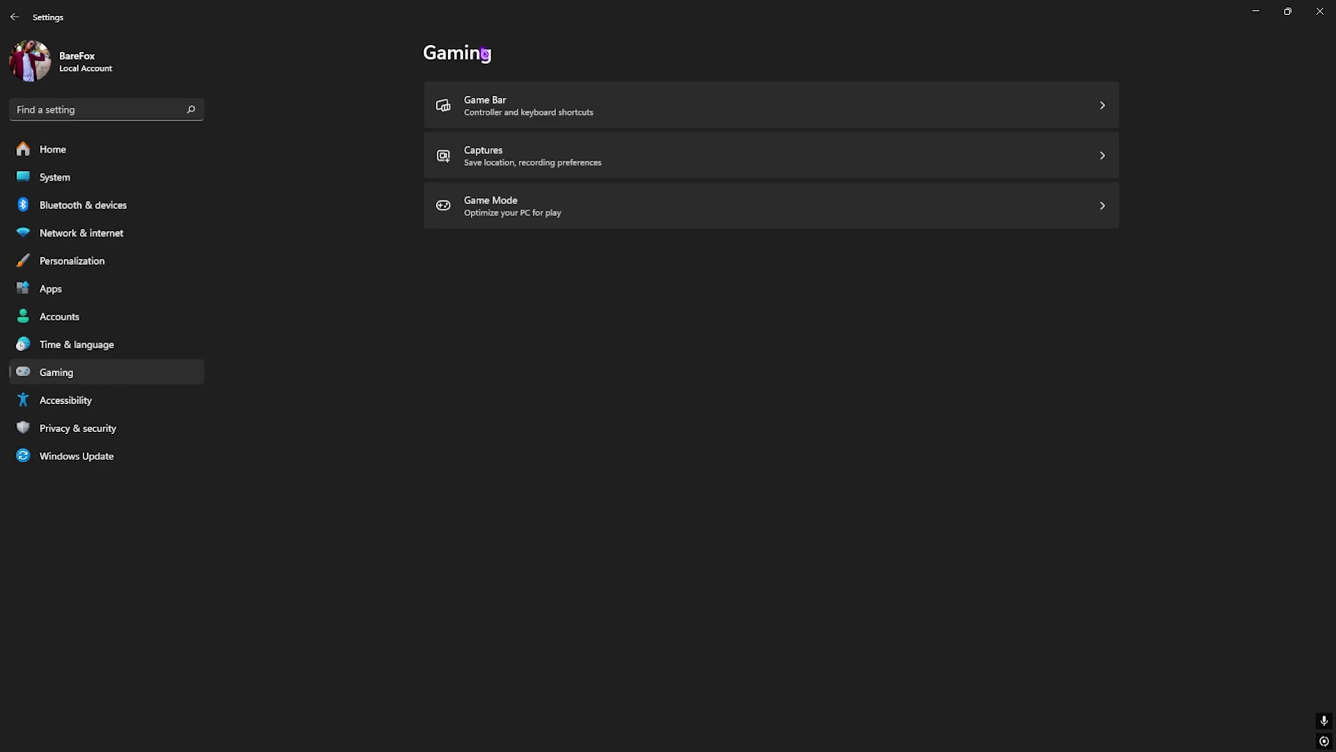
pyautogui.click(503, 204)
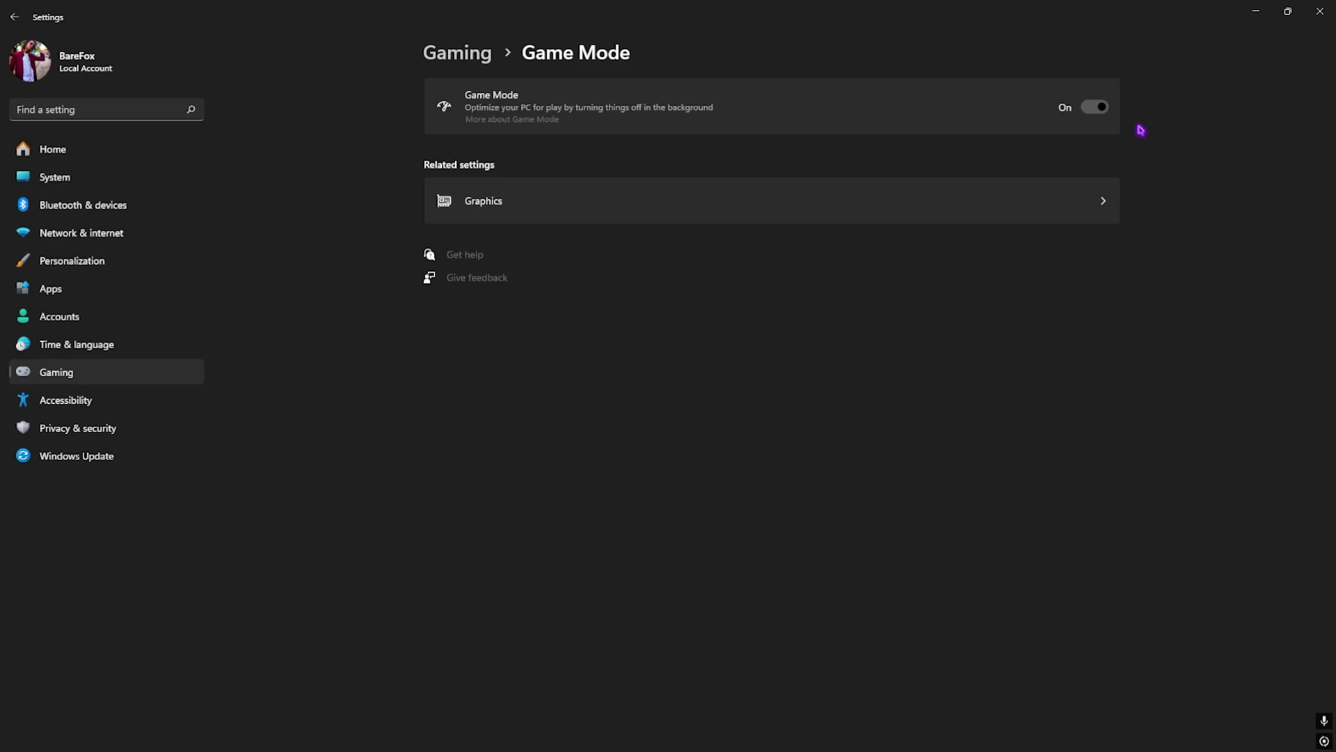
# - Open the Graphics settings and review the default graphics settings
pyautogui.click(670, 220)
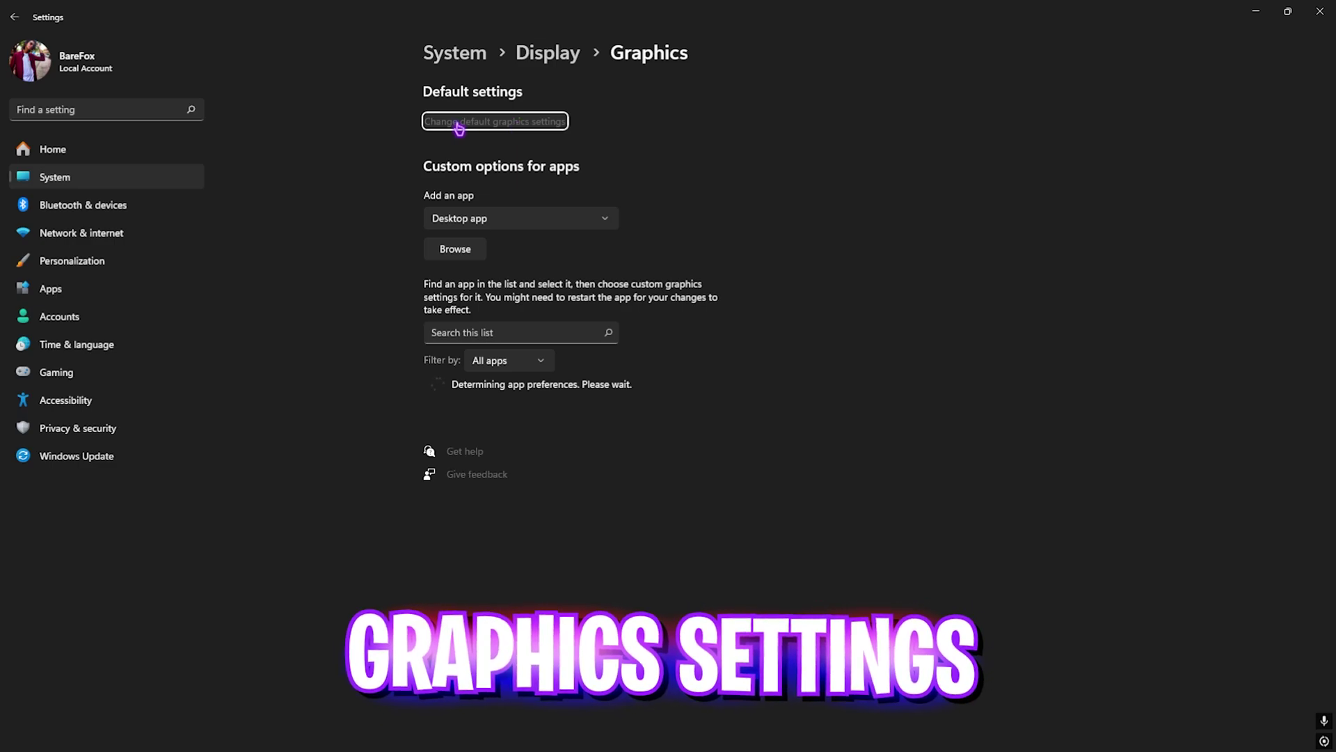
pyautogui.click(490, 123)
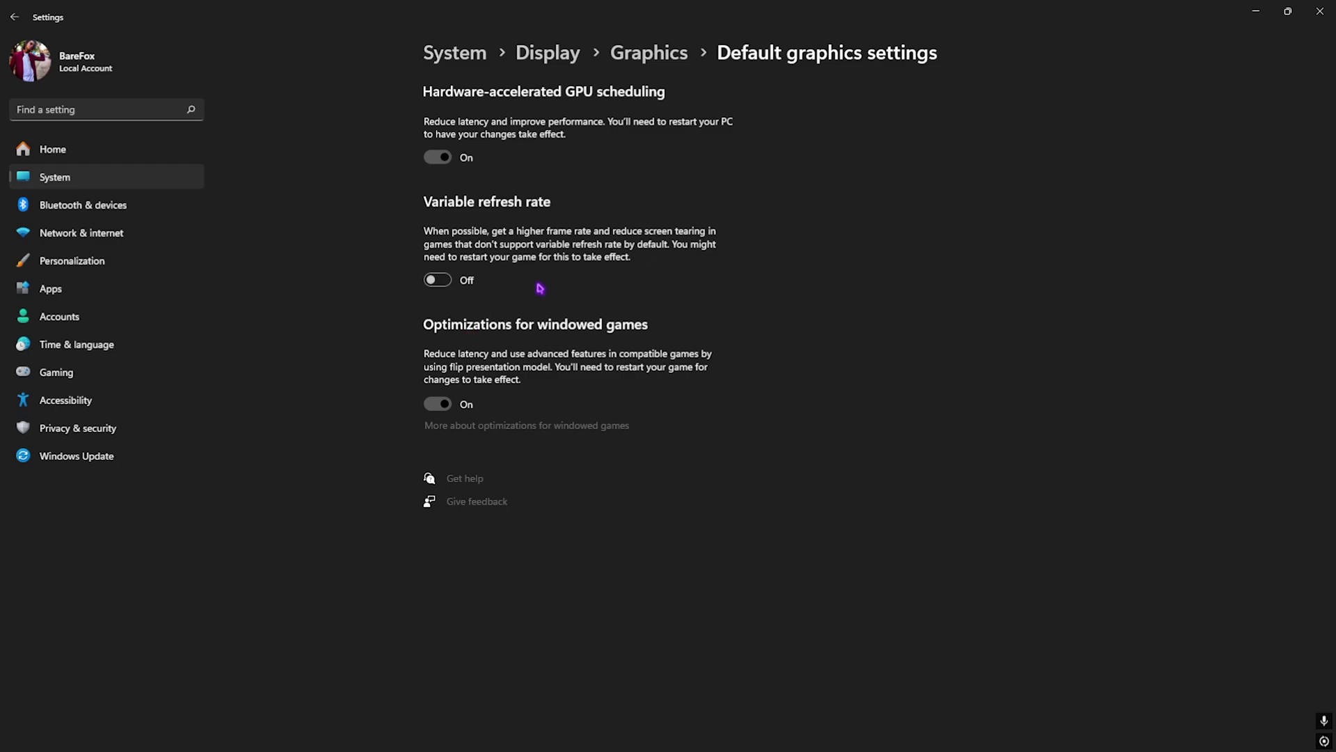
pyautogui.click(664, 54)
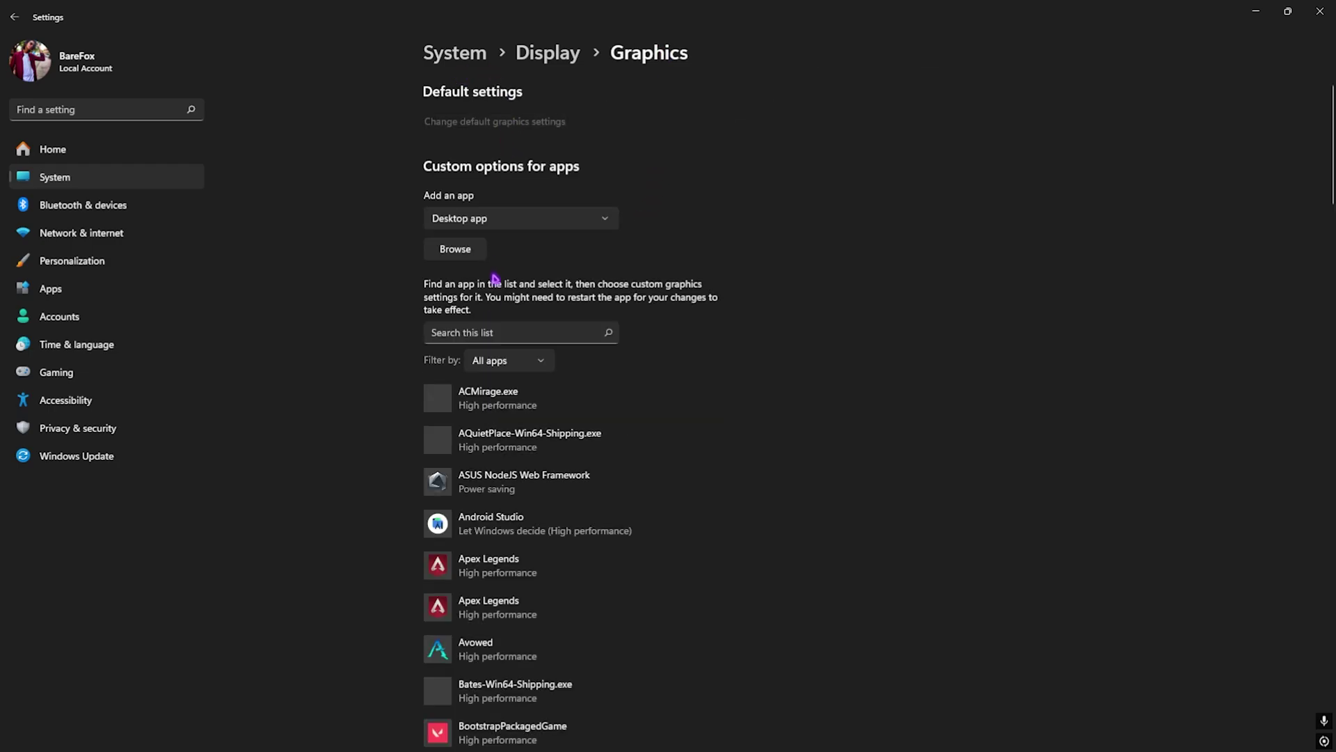
# - Browse to Lost Records - Bloom & Rage\UNI\Binaries\Win64 and choose Bloom&Rage.exe
pyautogui.click(468, 253)
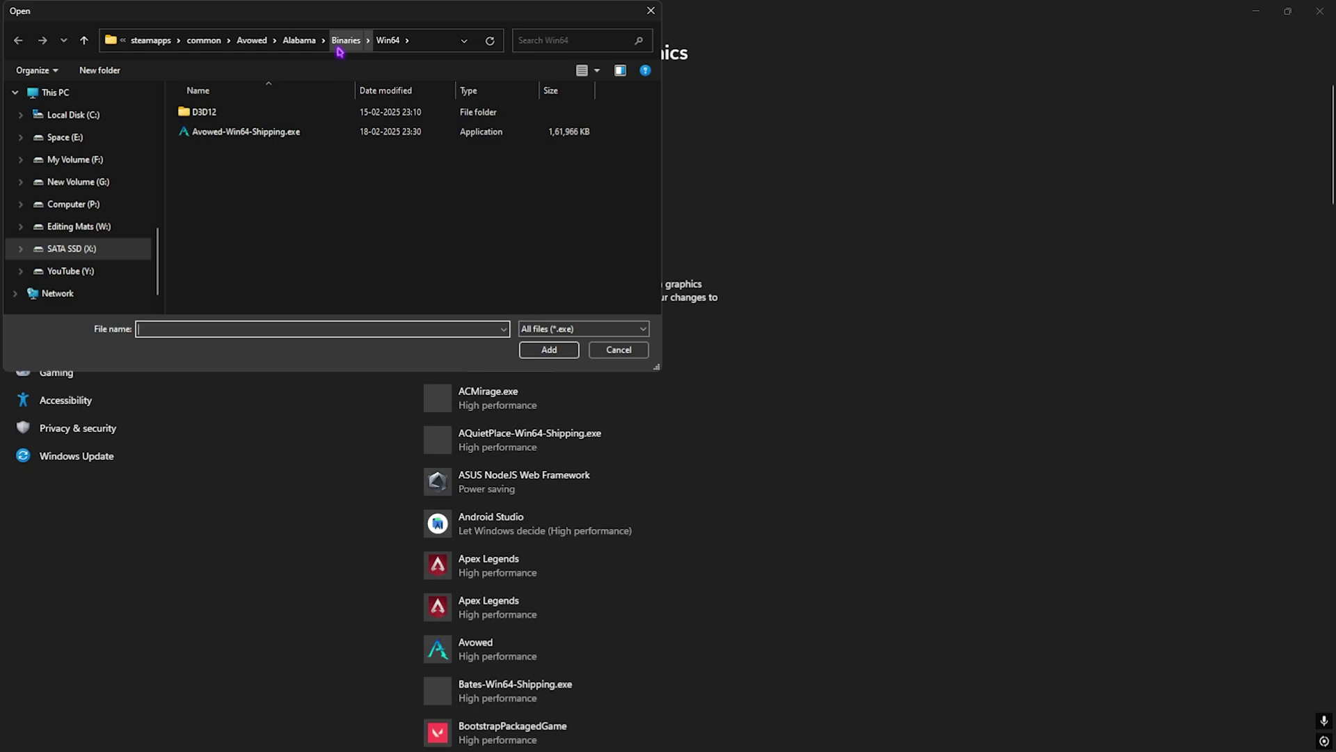
pyautogui.click(75, 160)
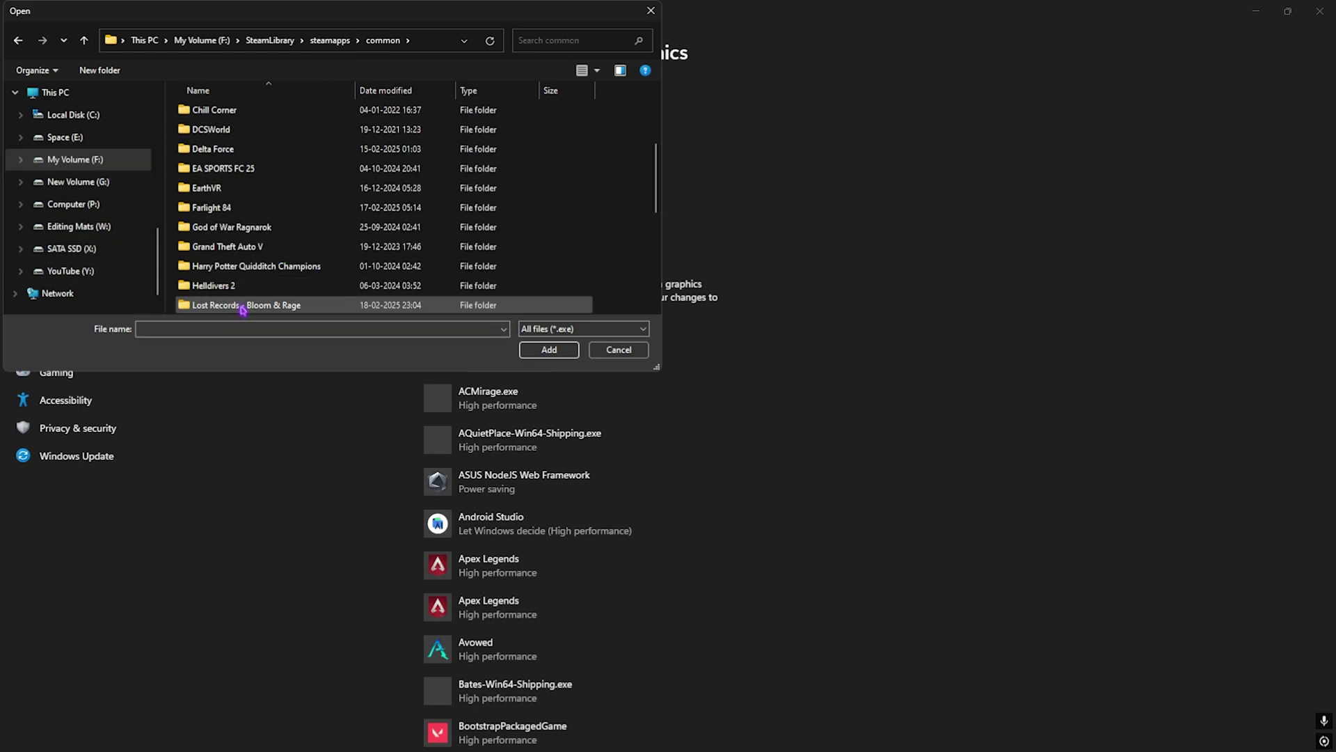
pyautogui.doubleClick(243, 306)
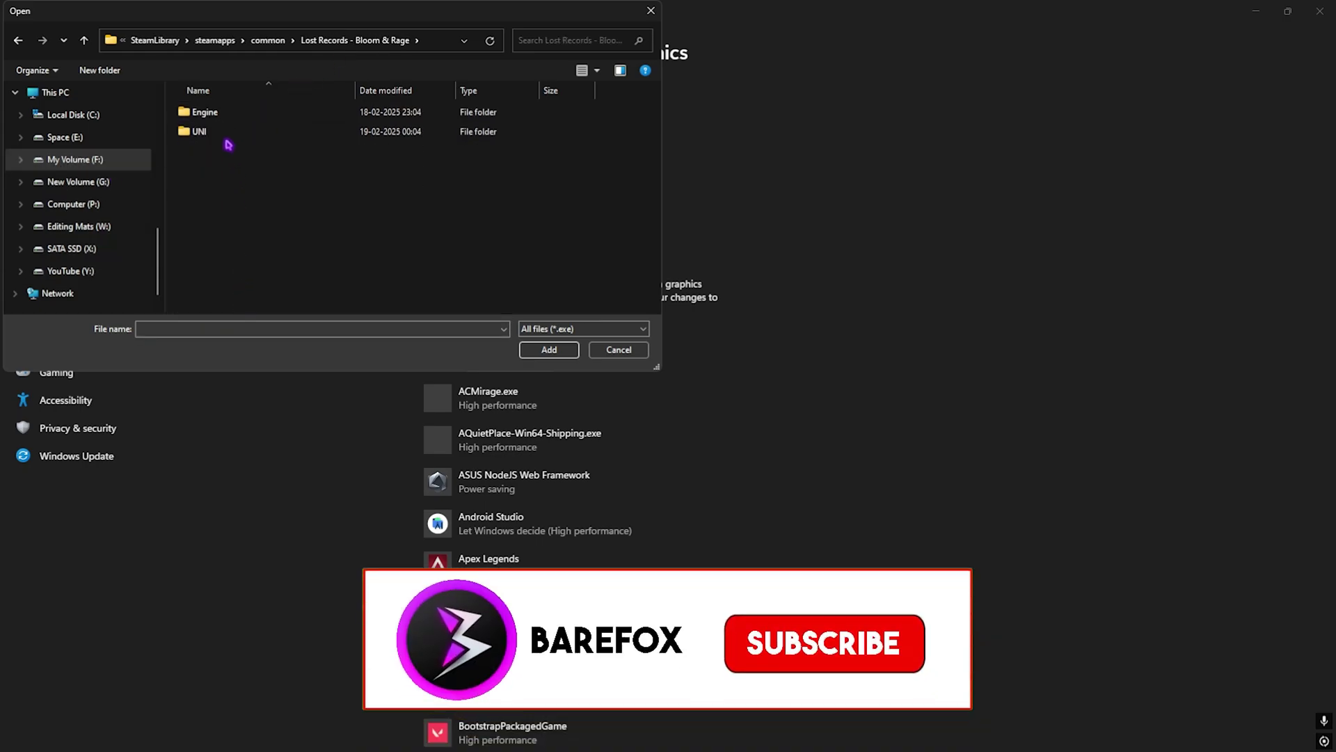
pyautogui.doubleClick(225, 136)
pyautogui.doubleClick(207, 112)
pyautogui.doubleClick(223, 111)
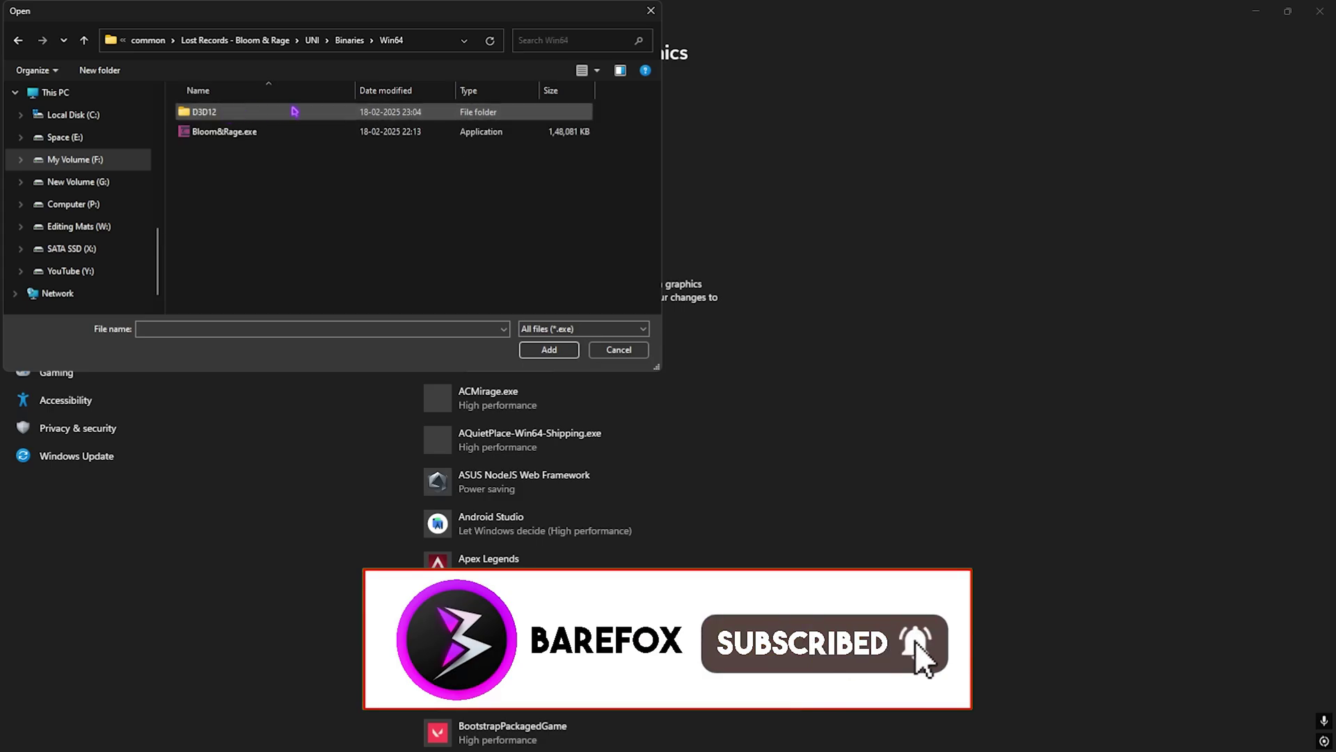
pyautogui.click(230, 133)
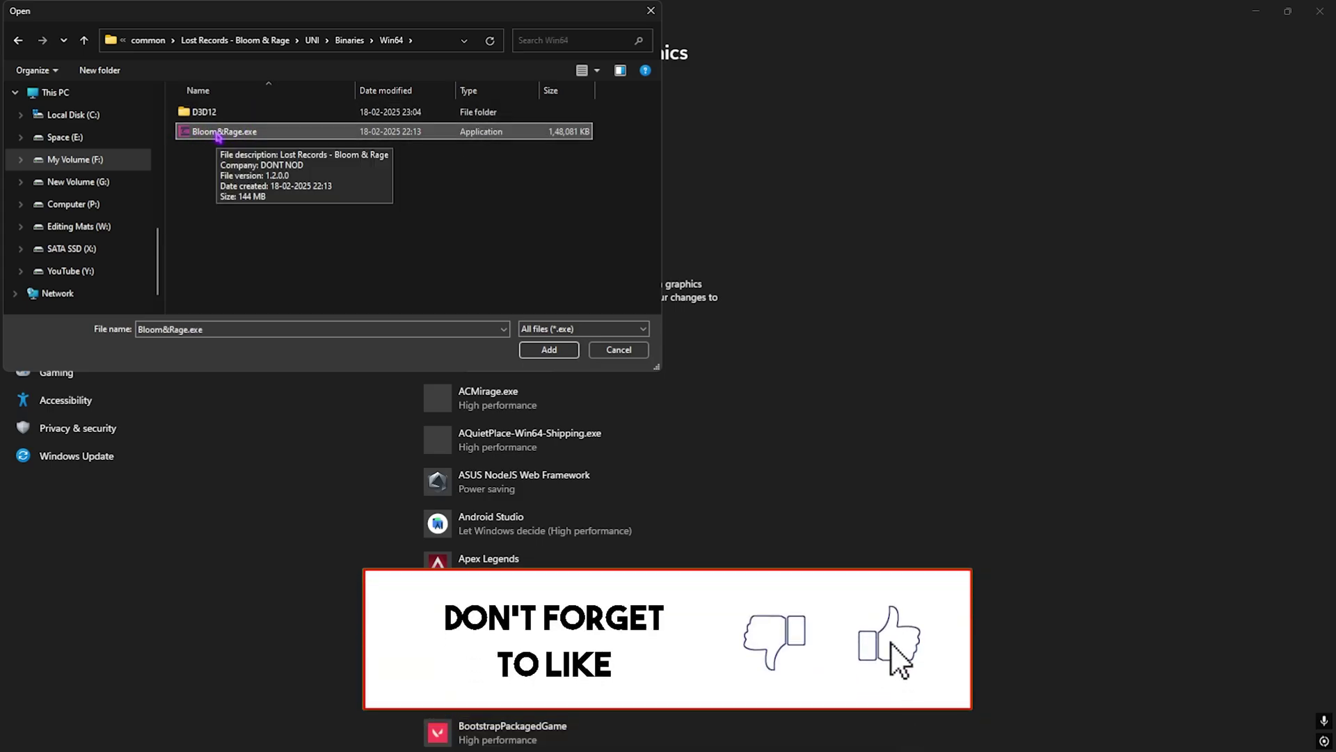
# - Add Bloom&Rage.exe to the graphics list and save High performance as its preference
pyautogui.click(549, 349)
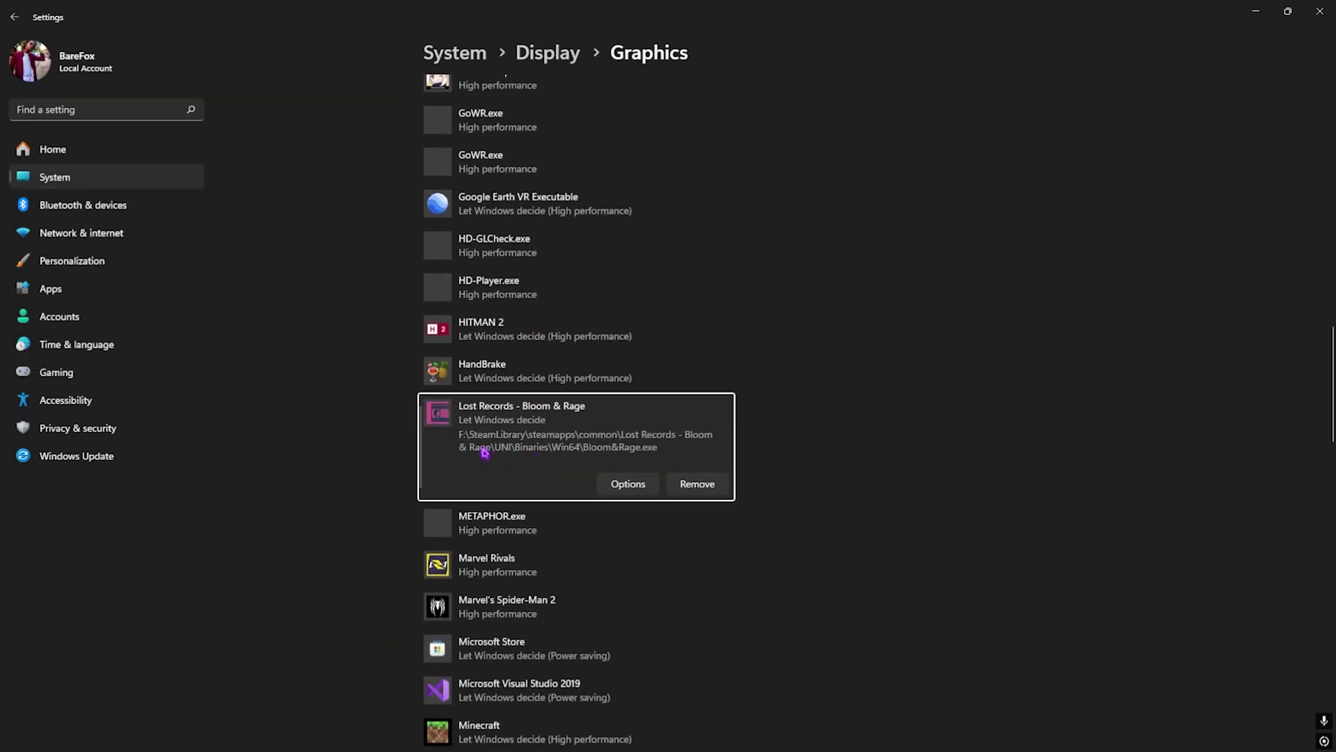
pyautogui.click(628, 483)
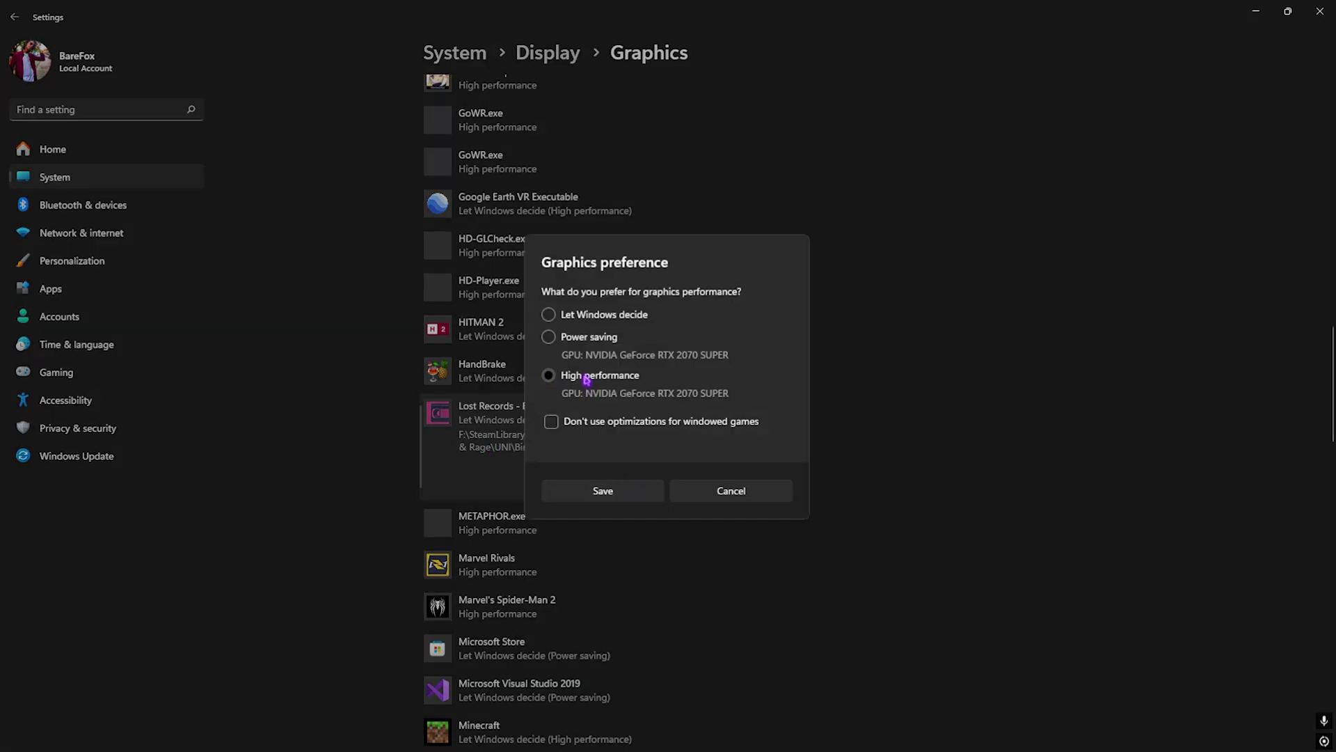
pyautogui.click(603, 492)
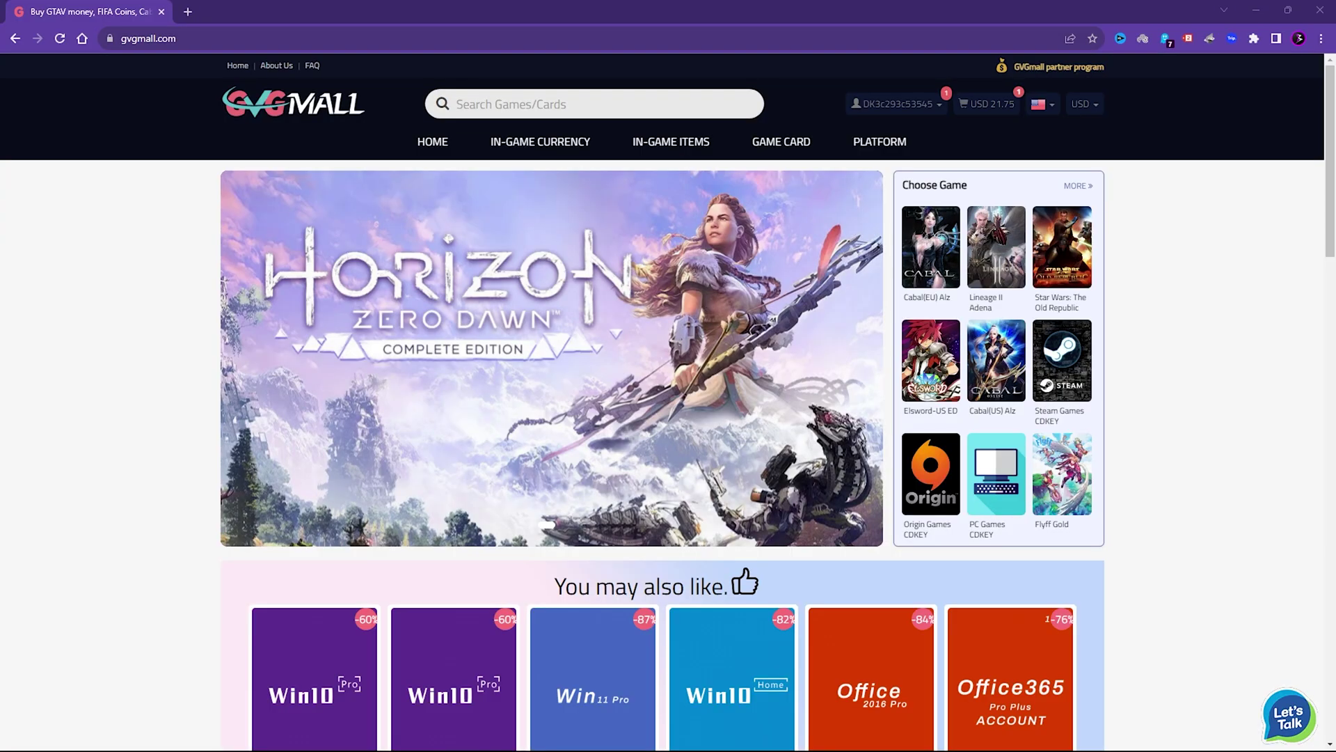
# - Scroll the GVGMall homepage and look over its navigation menus
pyautogui.scroll(-4, 106, 445)
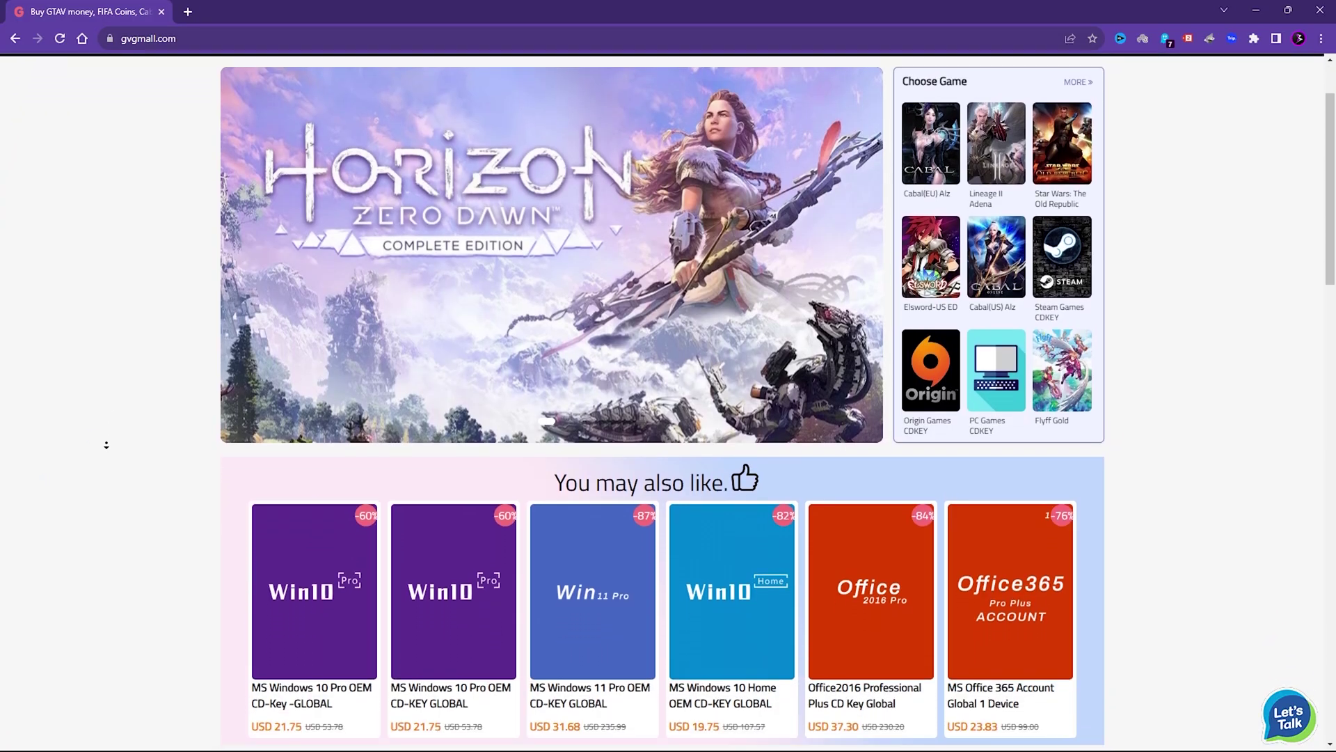
pyautogui.scroll(-5, 106, 445)
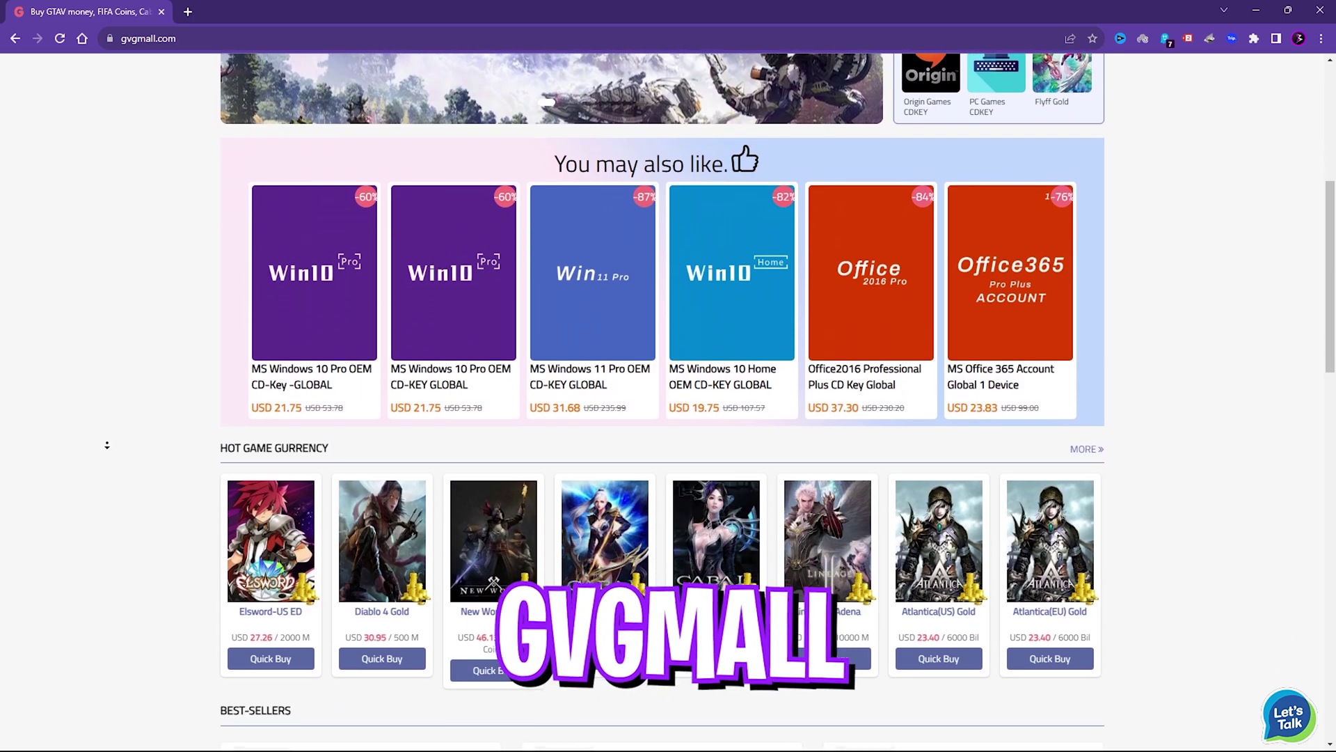
pyautogui.scroll(-6, 106, 445)
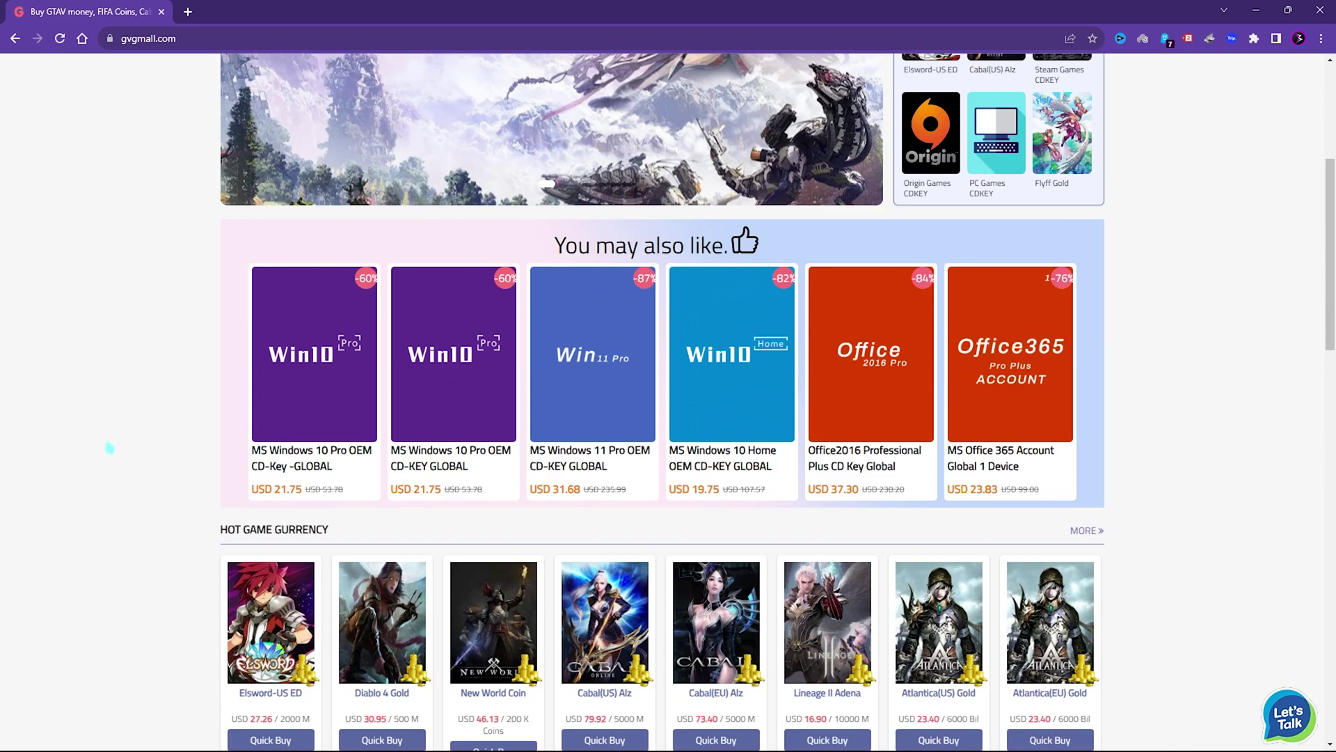
pyautogui.scroll(5, 109, 447)
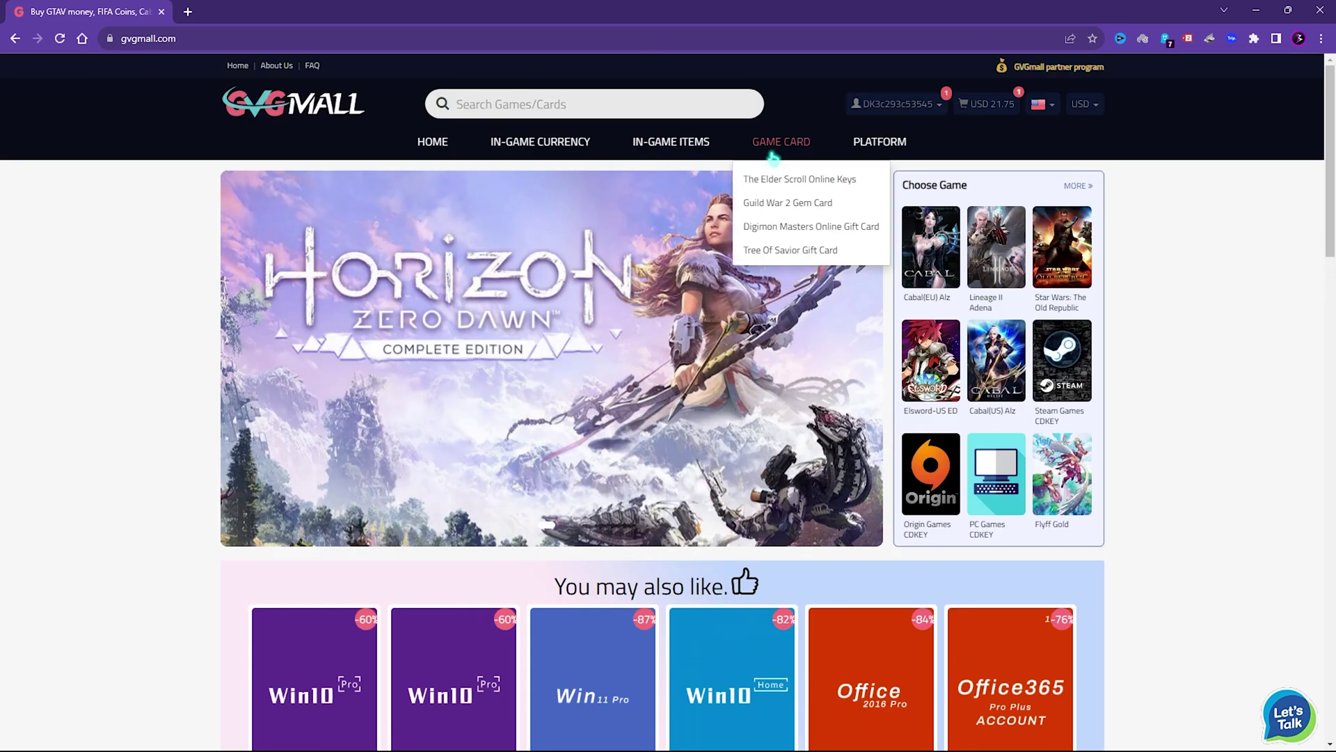
pyautogui.moveTo(765, 144)
pyautogui.moveTo(872, 141)
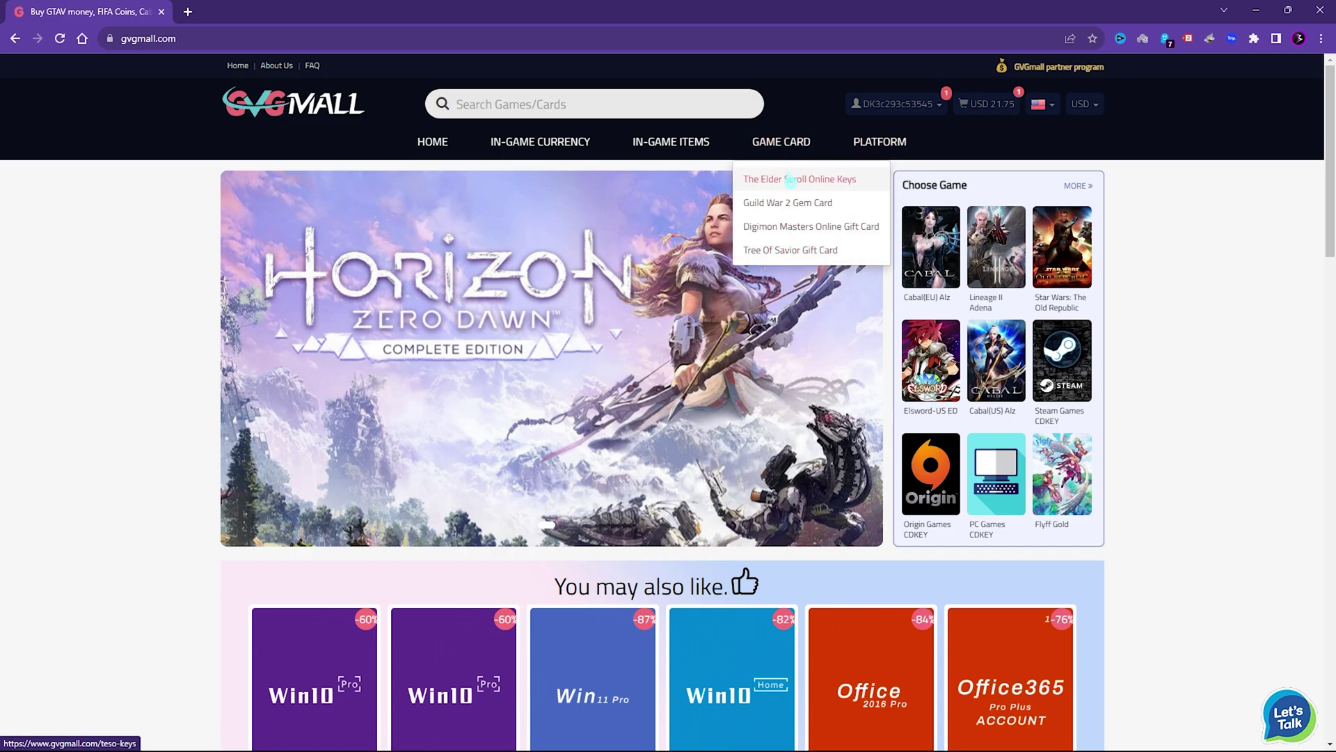
pyautogui.moveTo(680, 141)
pyautogui.moveTo(540, 142)
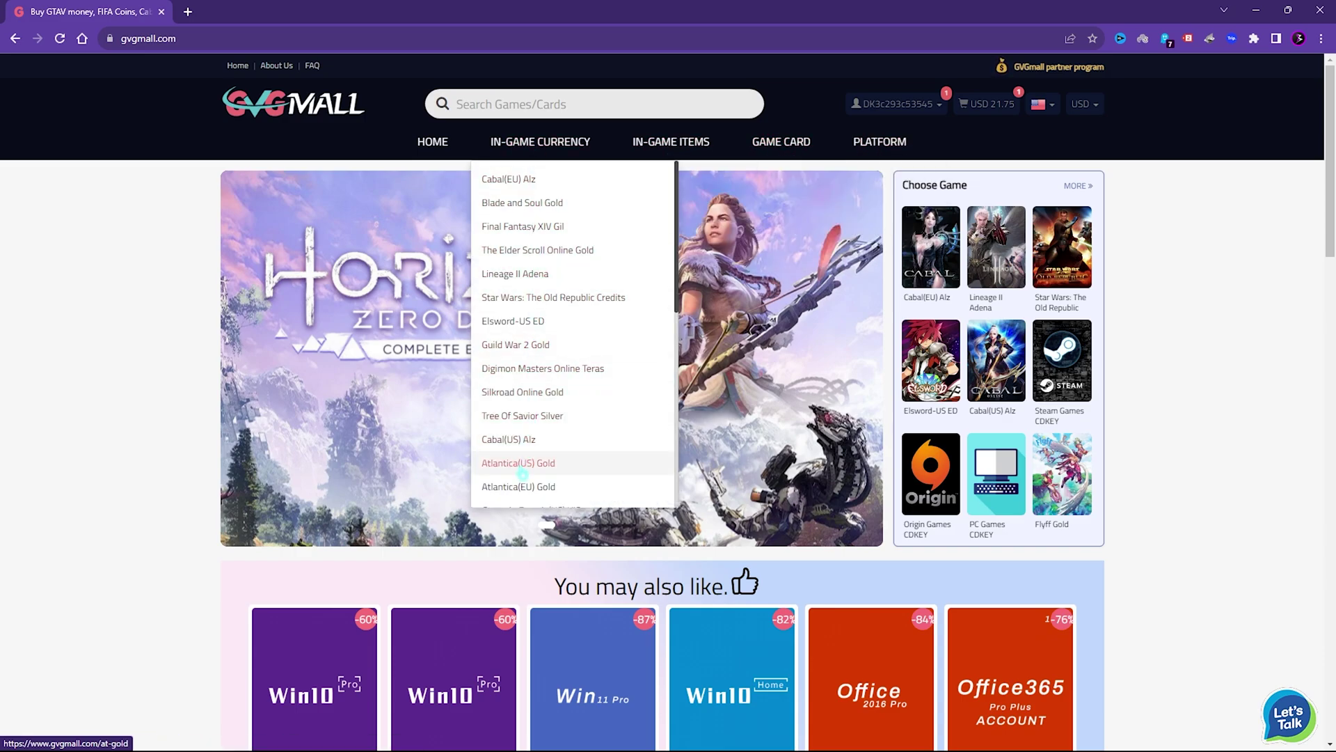
# - Scroll further through the store's offers toward the MS Win 11 Pro OEM KEY GLOBAL listing
pyautogui.scroll(-4, 546, 375)
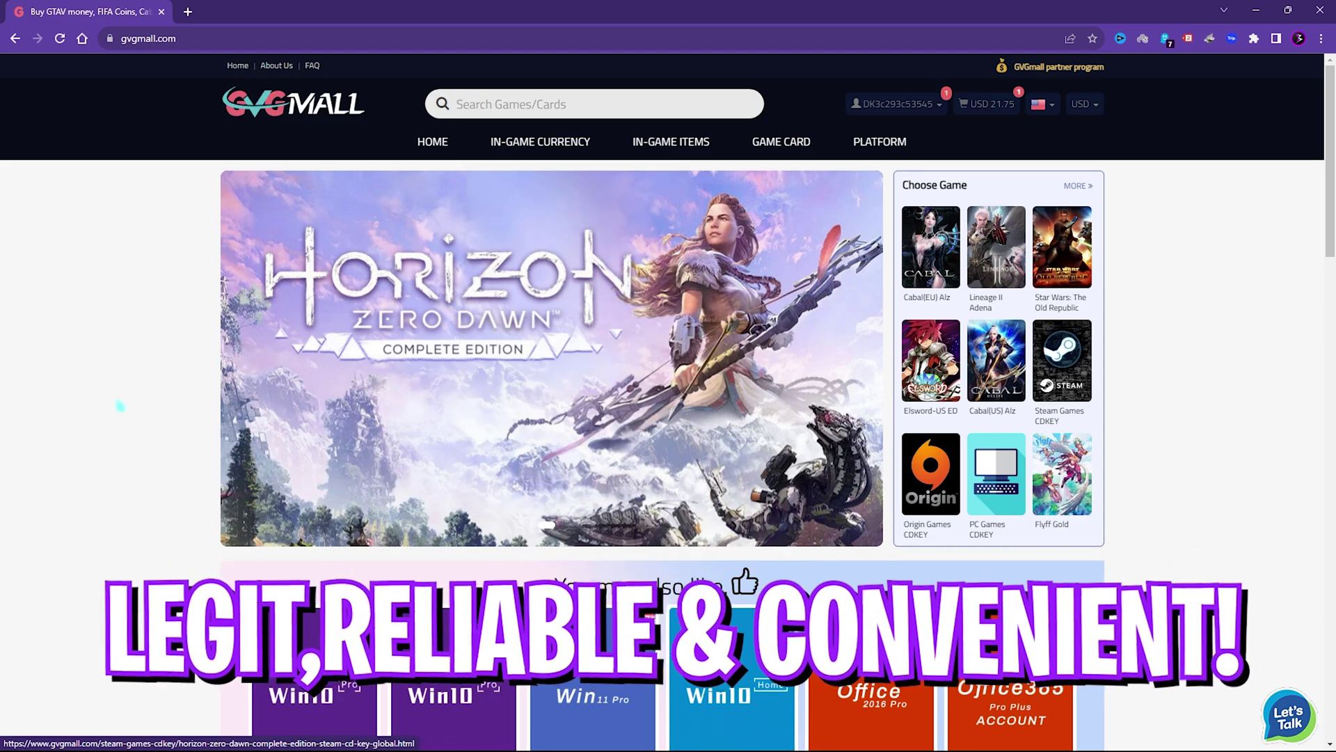
pyautogui.scroll(-4, 320, 486)
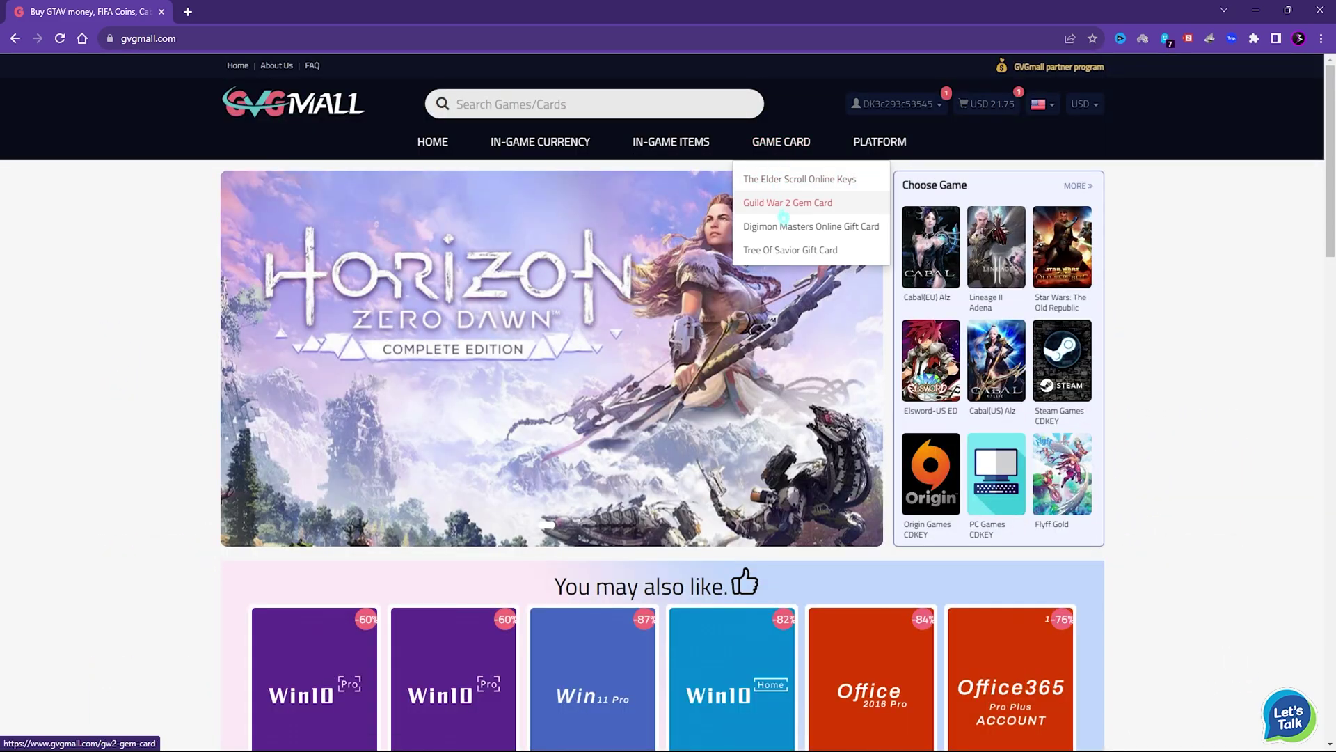
pyautogui.moveTo(672, 143)
pyautogui.moveTo(540, 142)
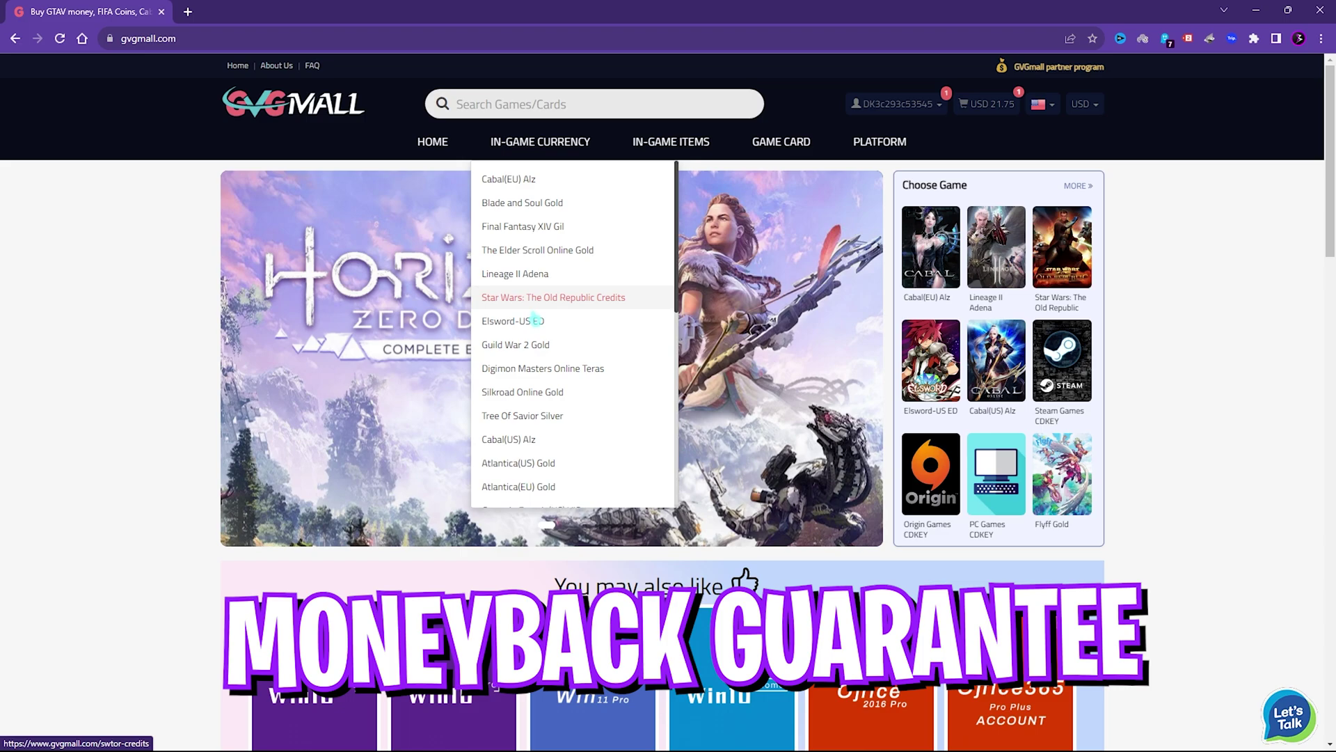
pyautogui.scroll(-3, 547, 378)
pyautogui.scroll(-5, 550, 348)
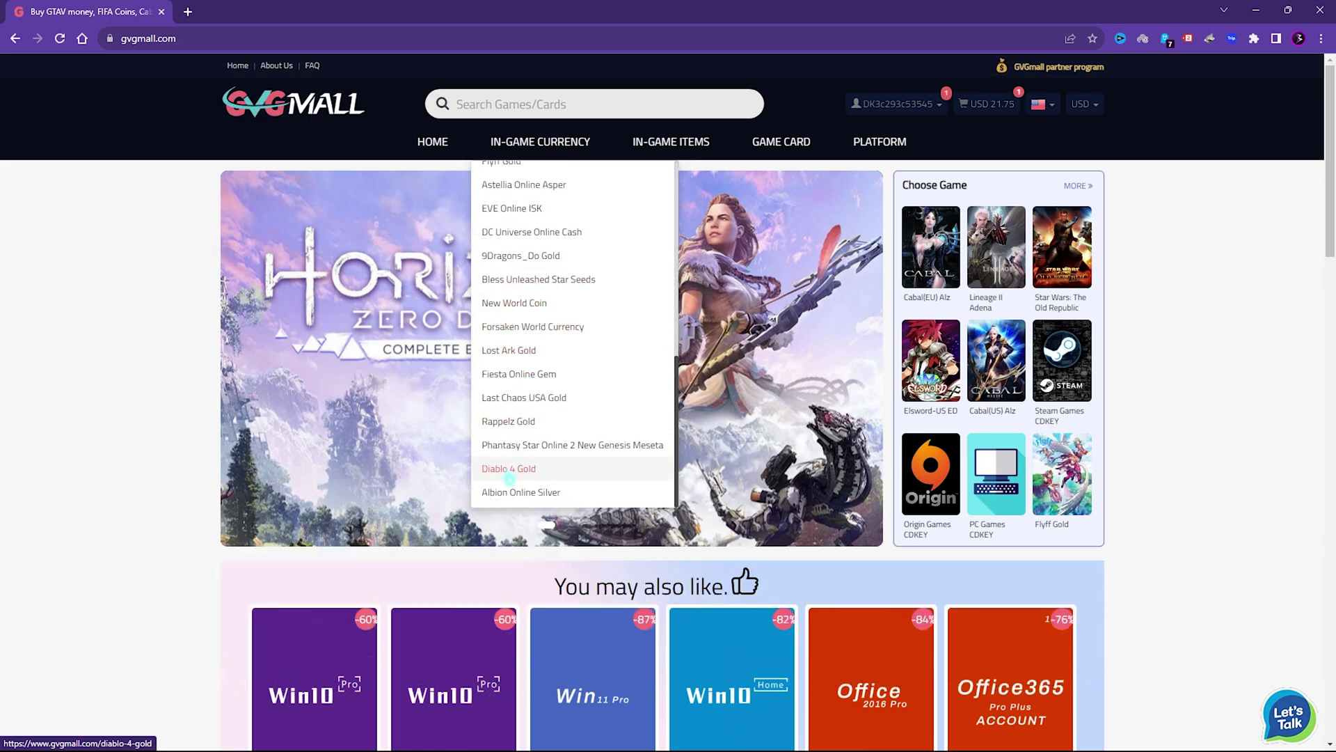
pyautogui.scroll(-4, 336, 494)
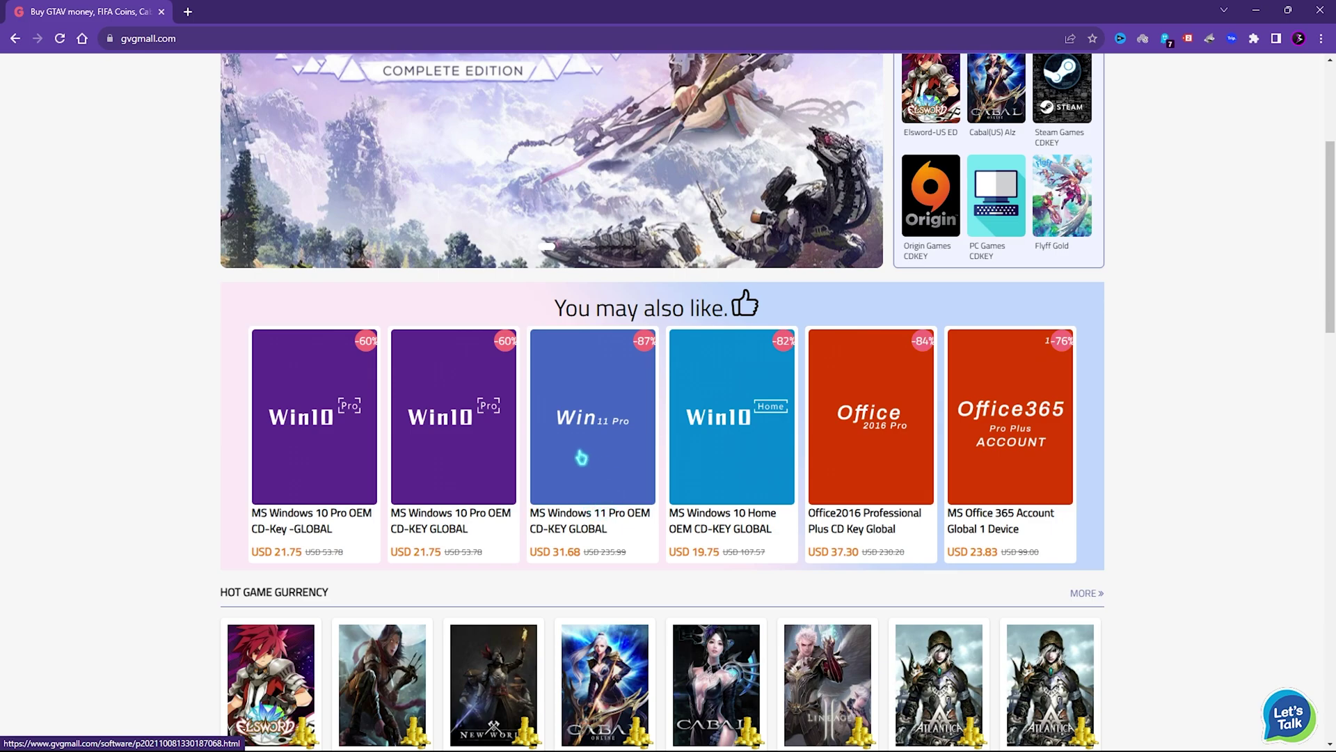
pyautogui.scroll(1, 620, 561)
pyautogui.scroll(-1, 189, 575)
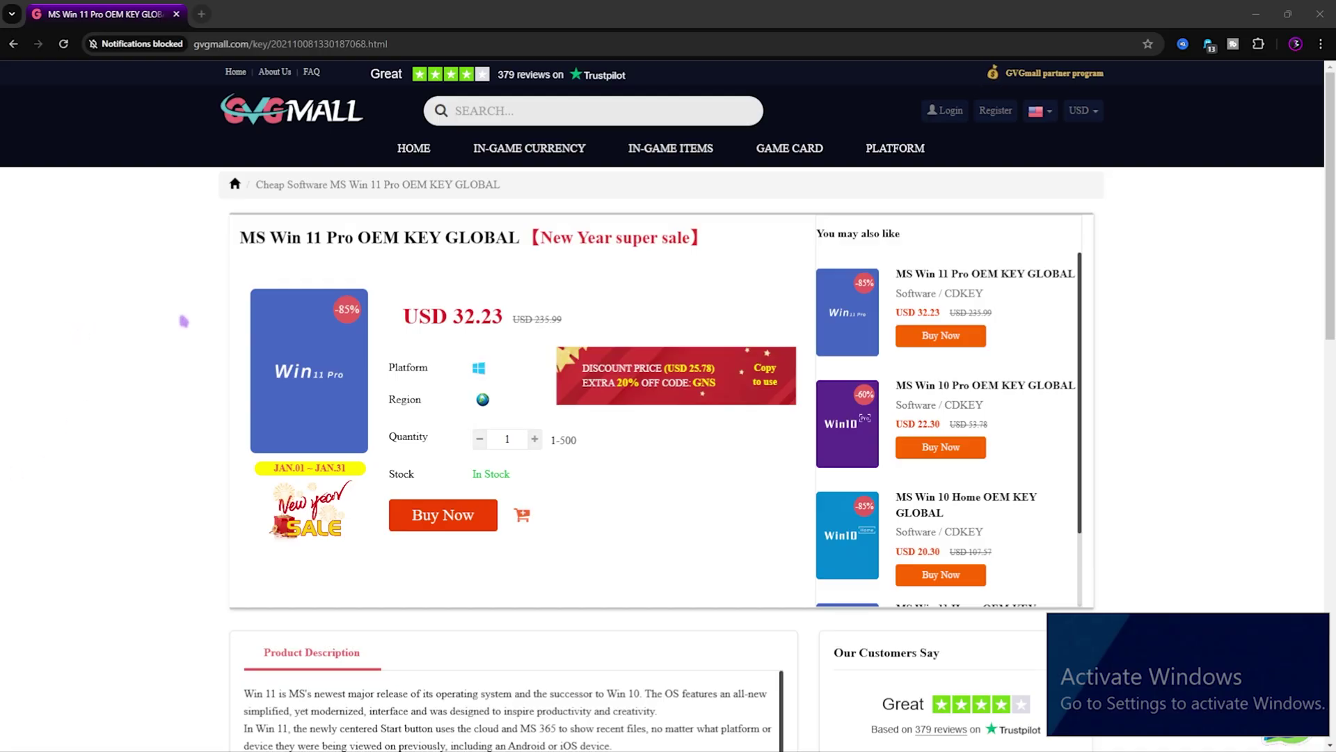
# - Highlight the MS Win 11 Pro OEM KEY GLOBAL title and the New Year super sale label
pyautogui.moveTo(251, 240); pyautogui.dragTo(697, 237)
pyautogui.click(563, 244)
pyautogui.click(428, 275)
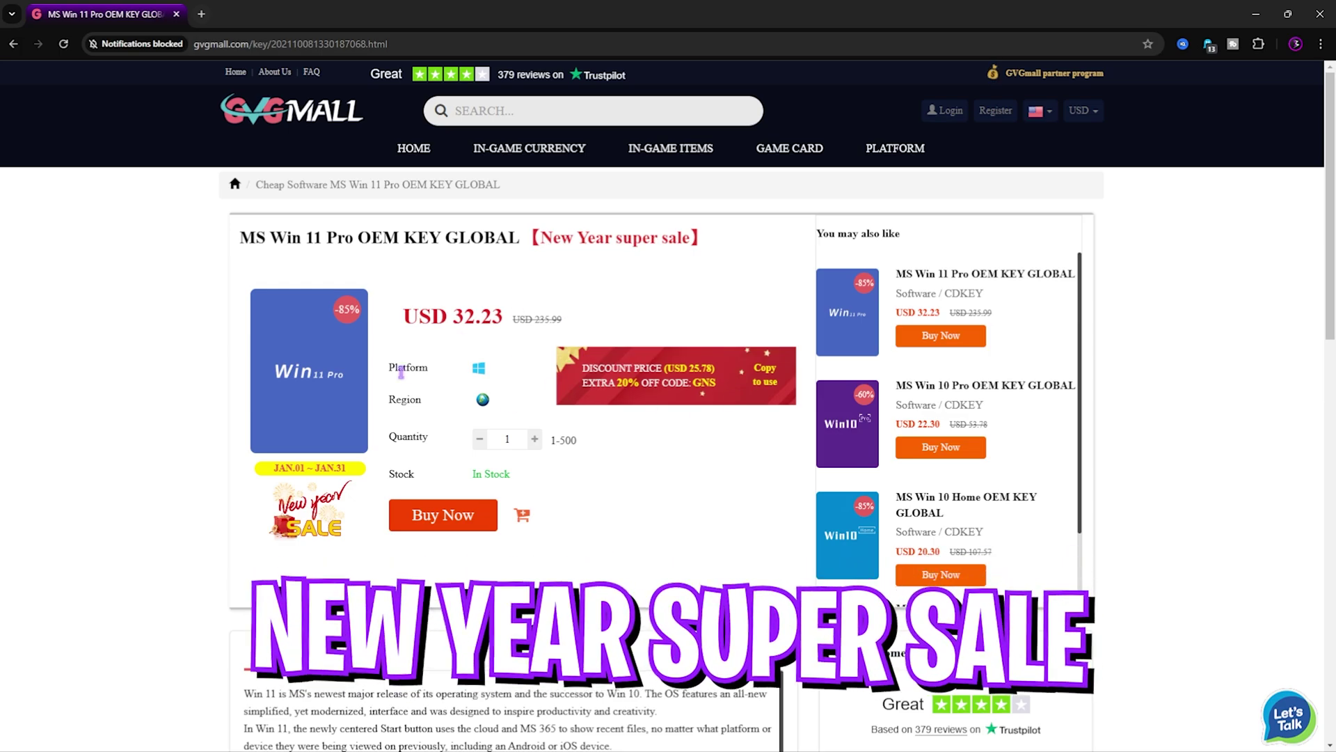
pyautogui.scroll(-3, 446, 419)
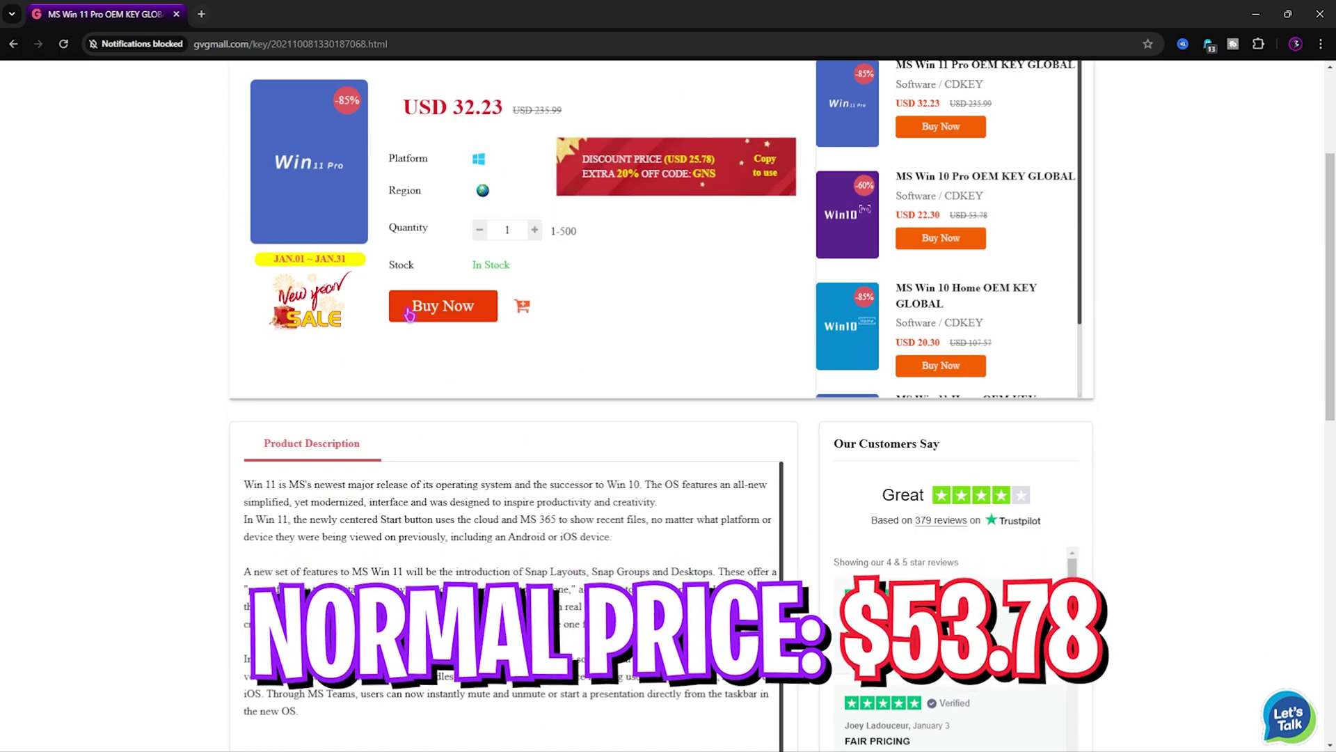
pyautogui.scroll(3, 477, 315)
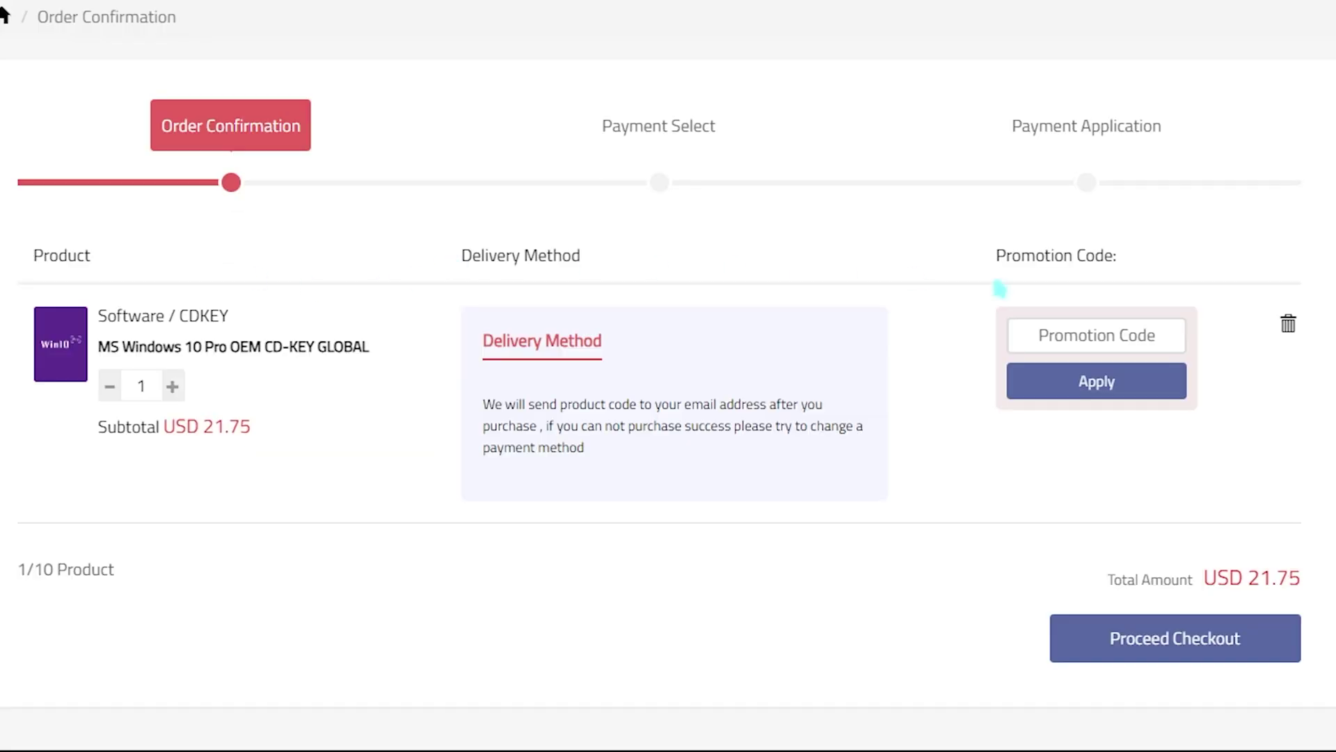
# - Apply promotion code FOX25, confirming the total drops from USD 21.75 to USD 16.31
pyautogui.click(1105, 335)
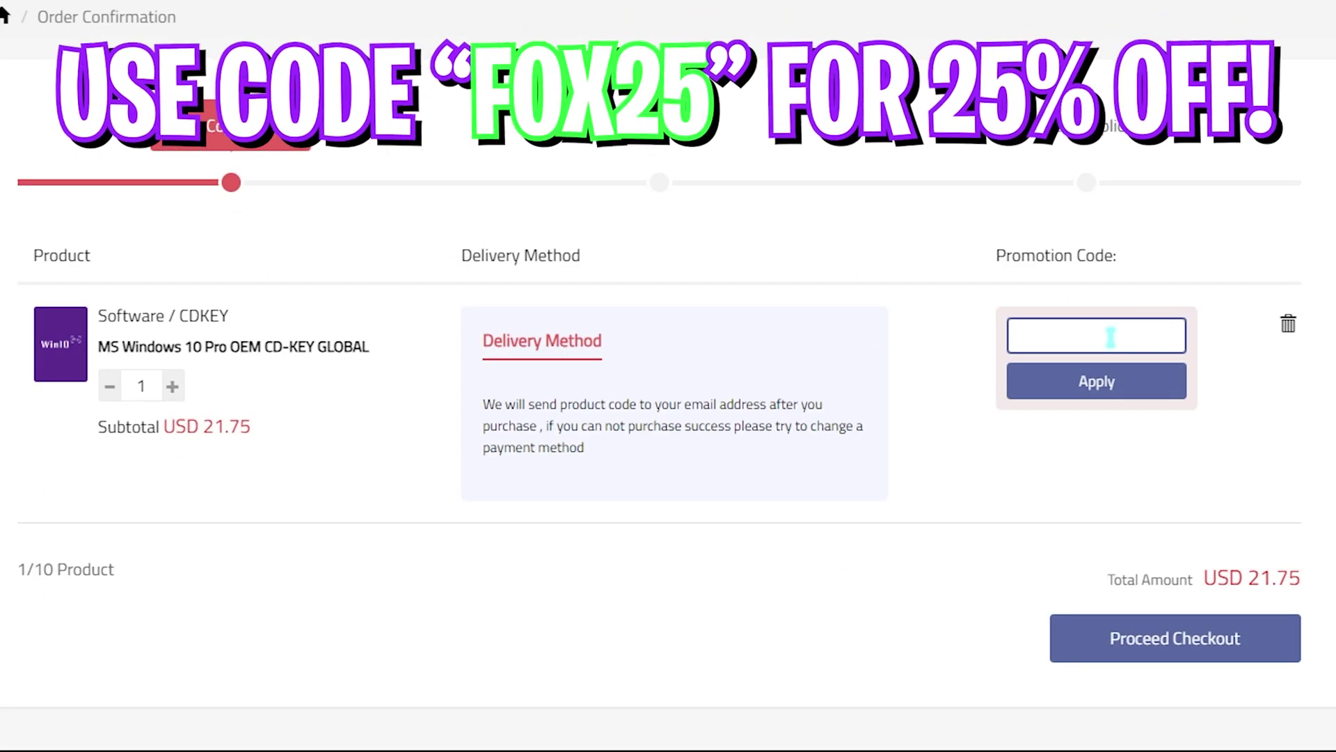
pyautogui.write('FOX25')
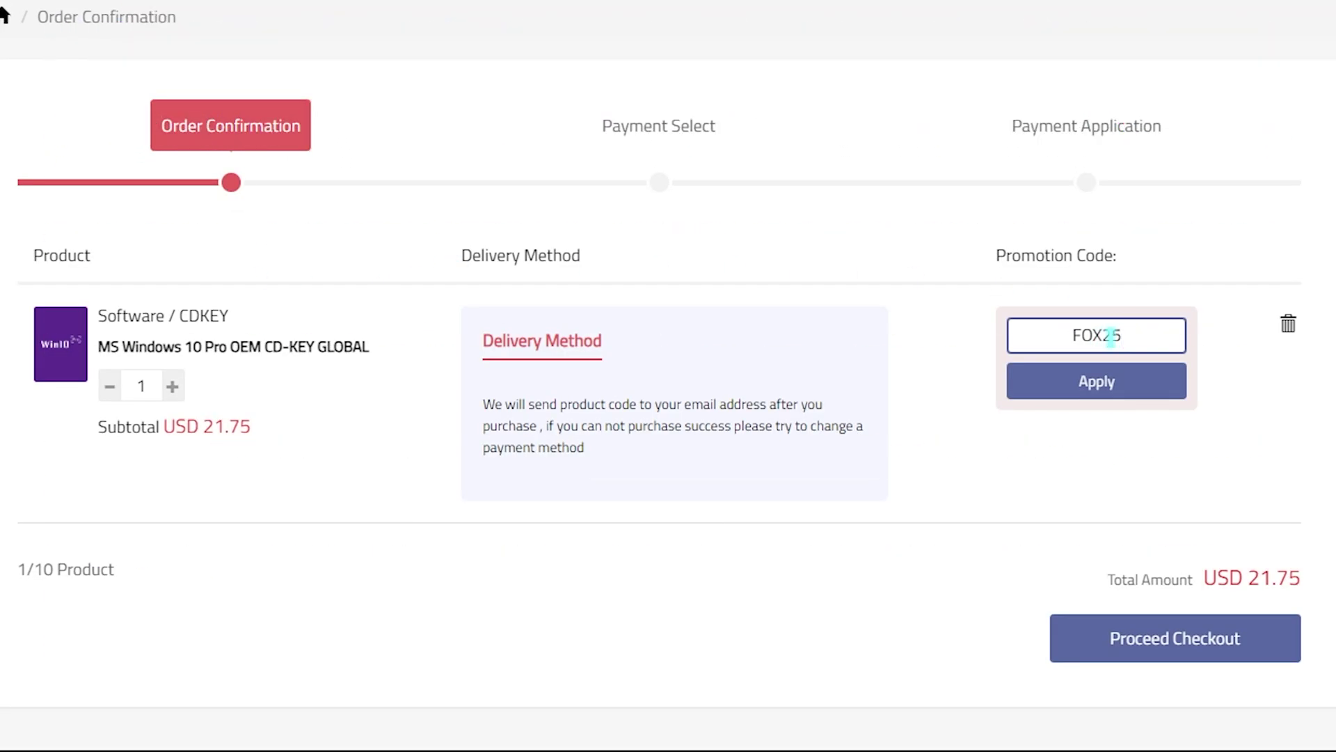
pyautogui.moveTo(1136, 342); pyautogui.dragTo(1038, 346)
pyautogui.click(1024, 379)
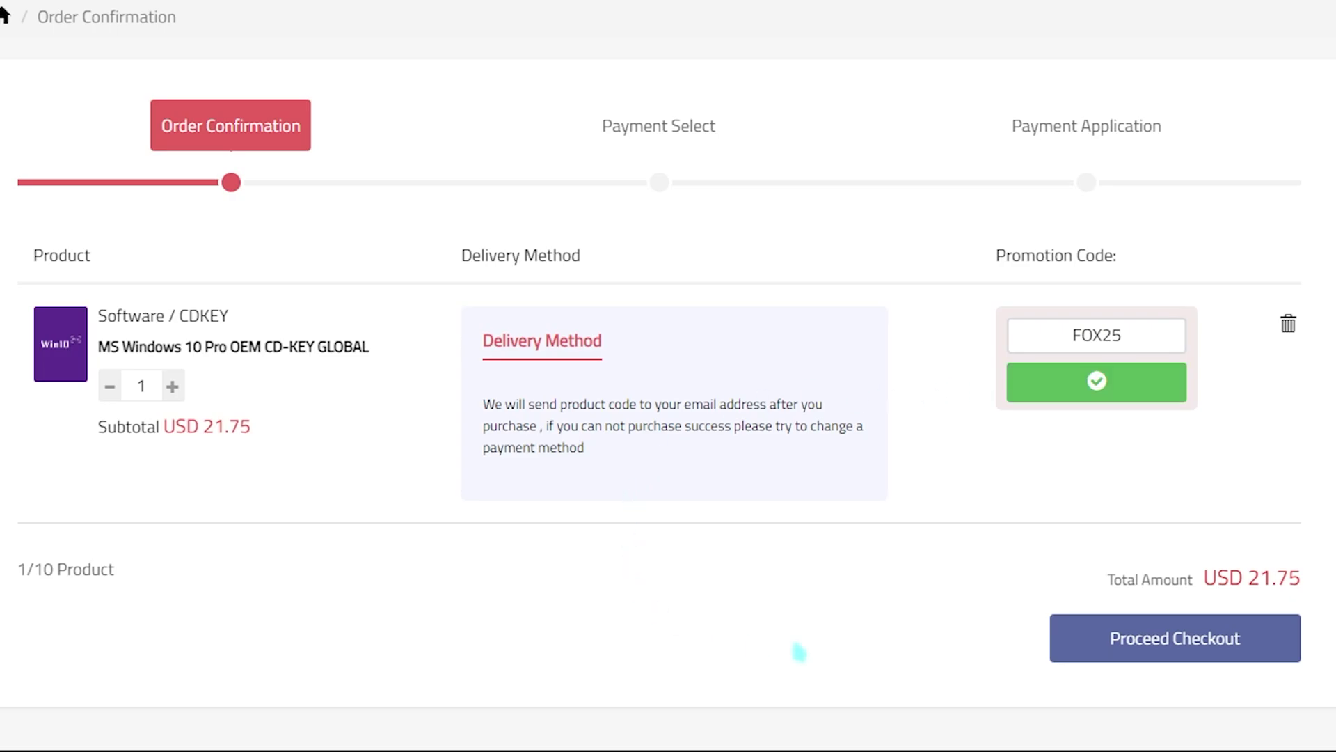
pyautogui.moveTo(1254, 588); pyautogui.dragTo(1307, 587)
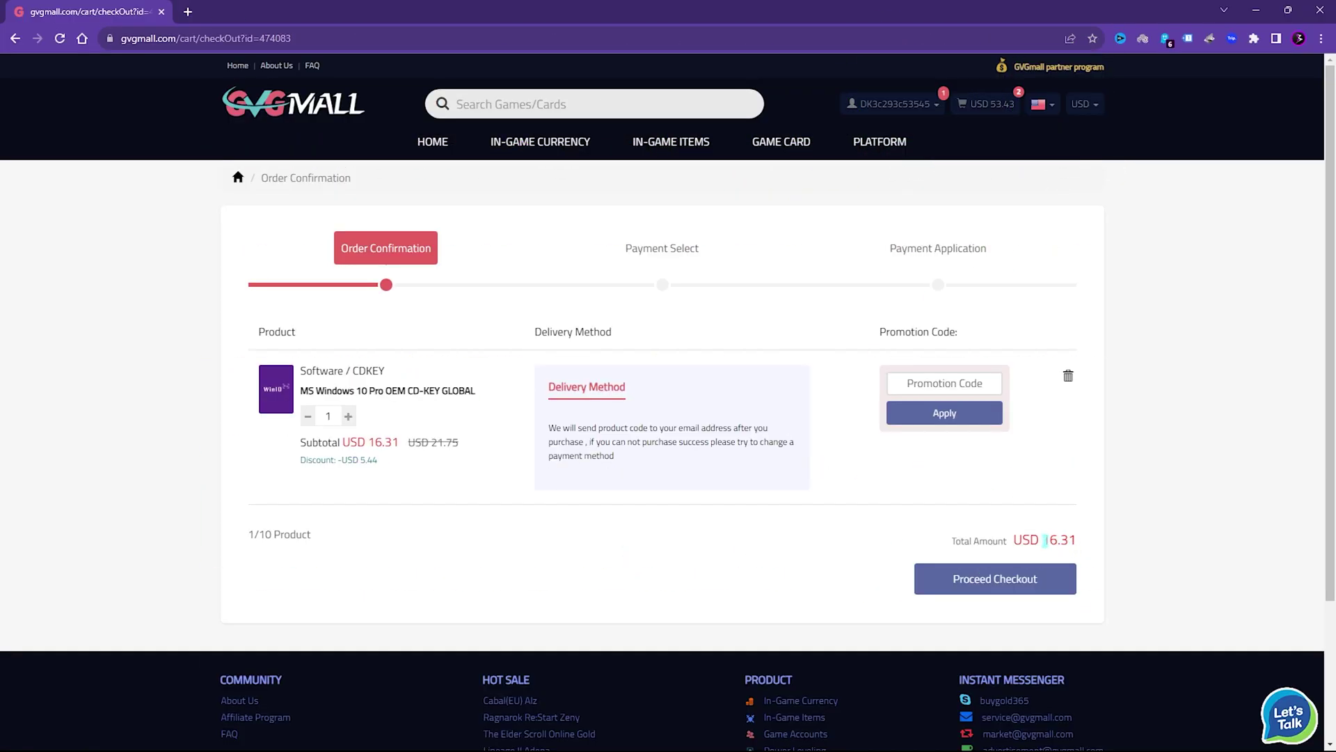
pyautogui.click(649, 506)
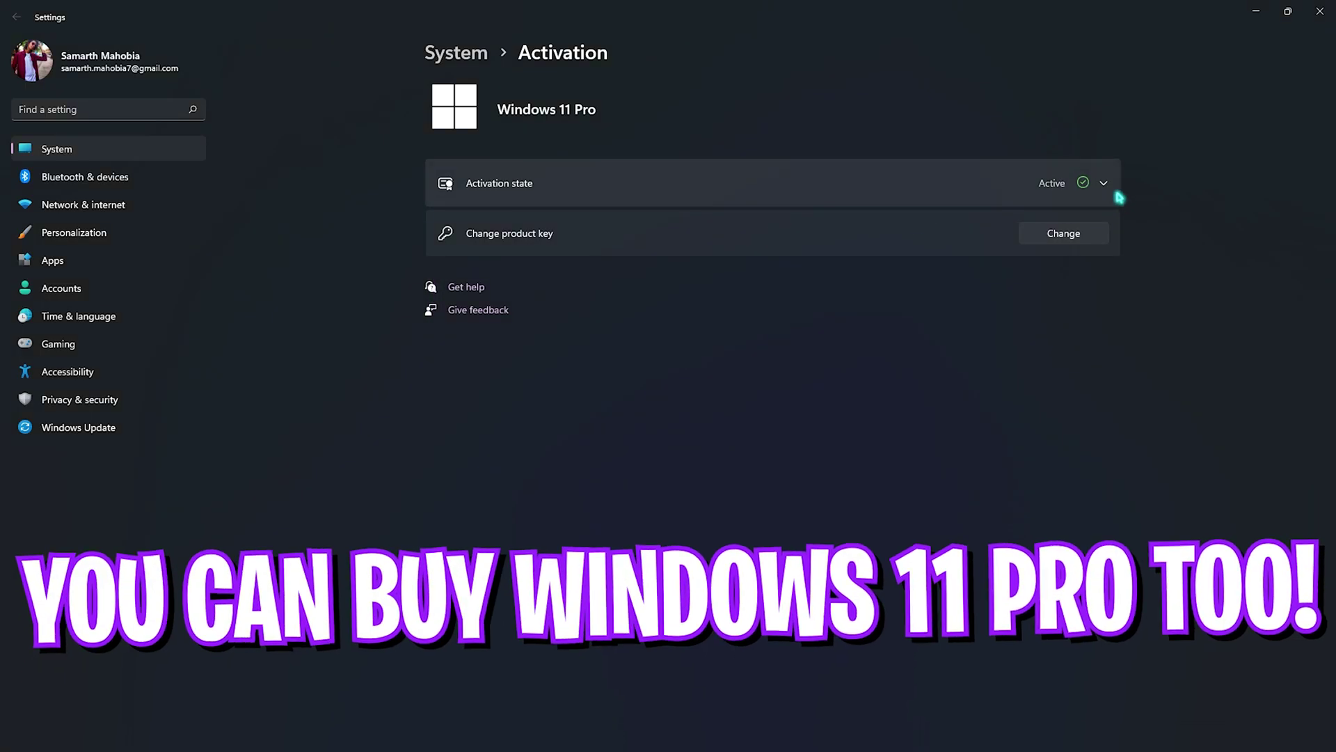
pyautogui.click(1080, 183)
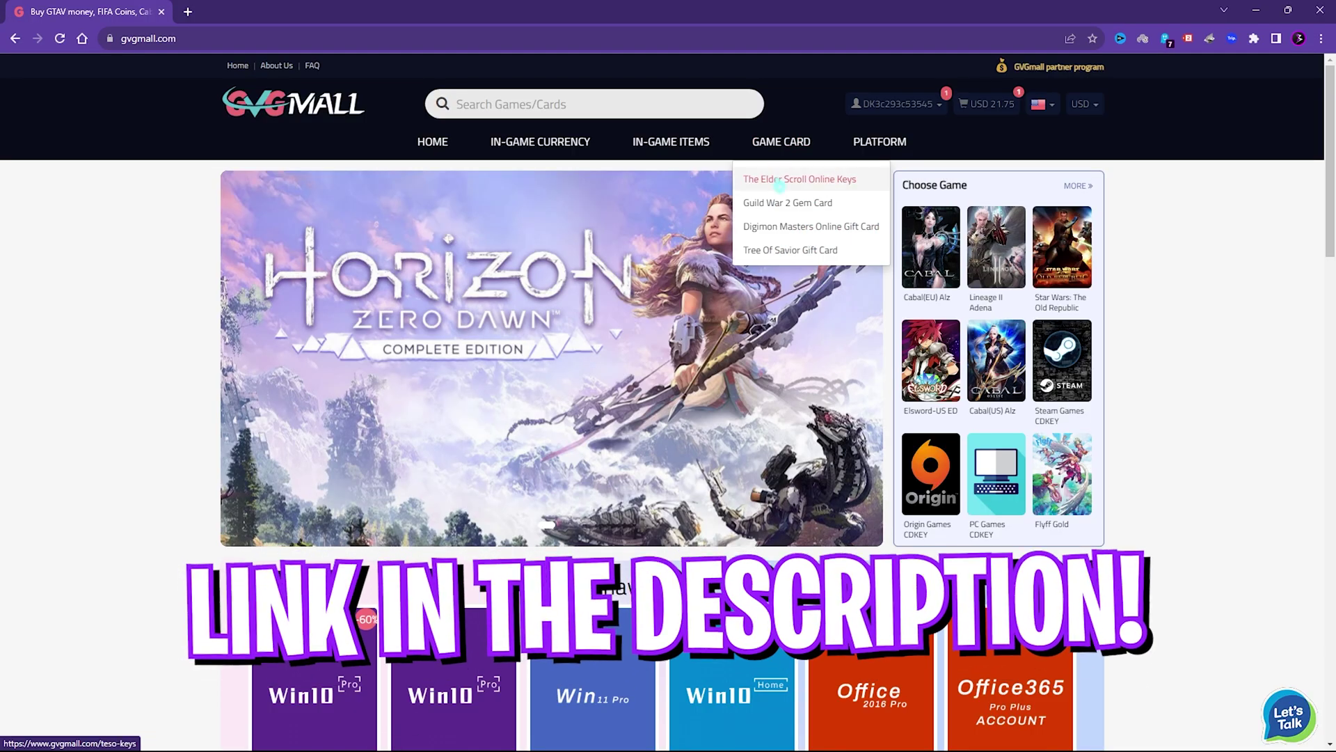
pyautogui.moveTo(533, 298)
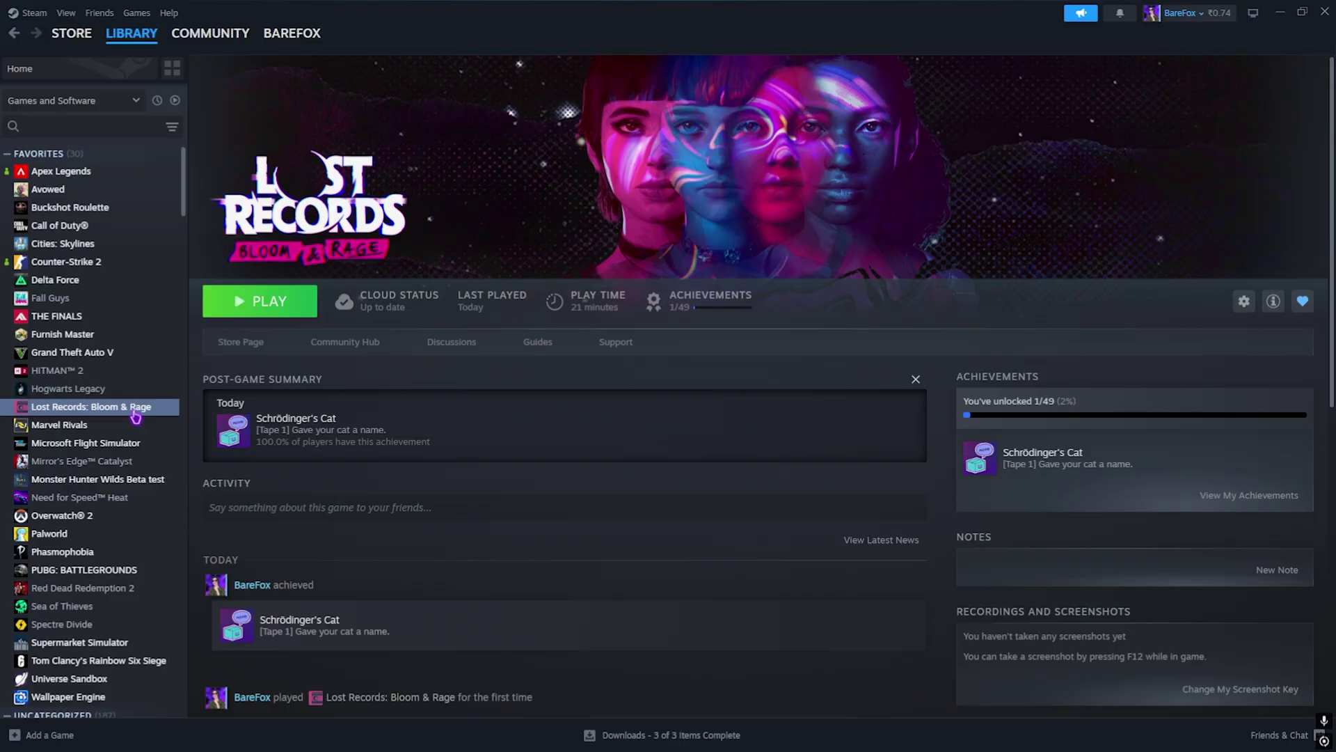
# - Browse the game's local files from Steam into UNI\Binaries\Win64 and select Bloom&Rage.exe
pyautogui.rightClick(136, 412)
pyautogui.moveTo(176, 496)
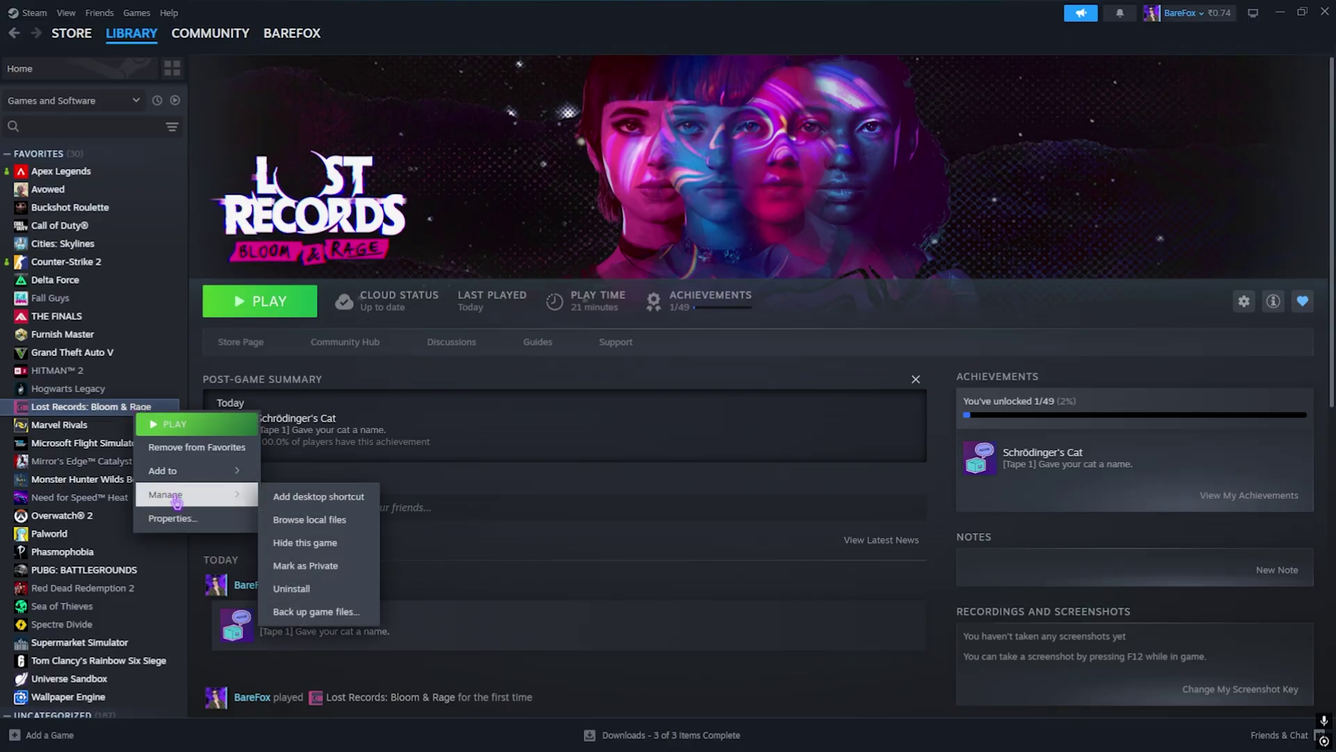
pyautogui.click(306, 519)
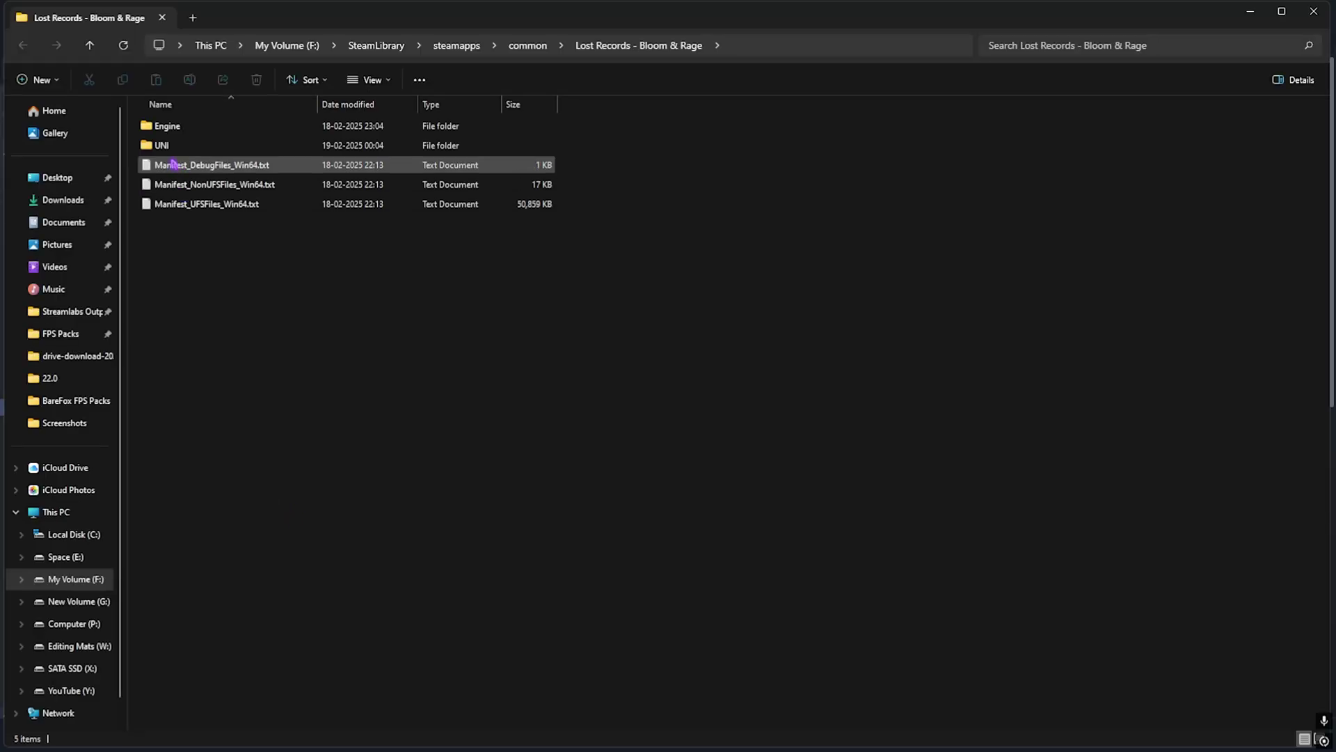
pyautogui.doubleClick(170, 144)
pyautogui.doubleClick(171, 126)
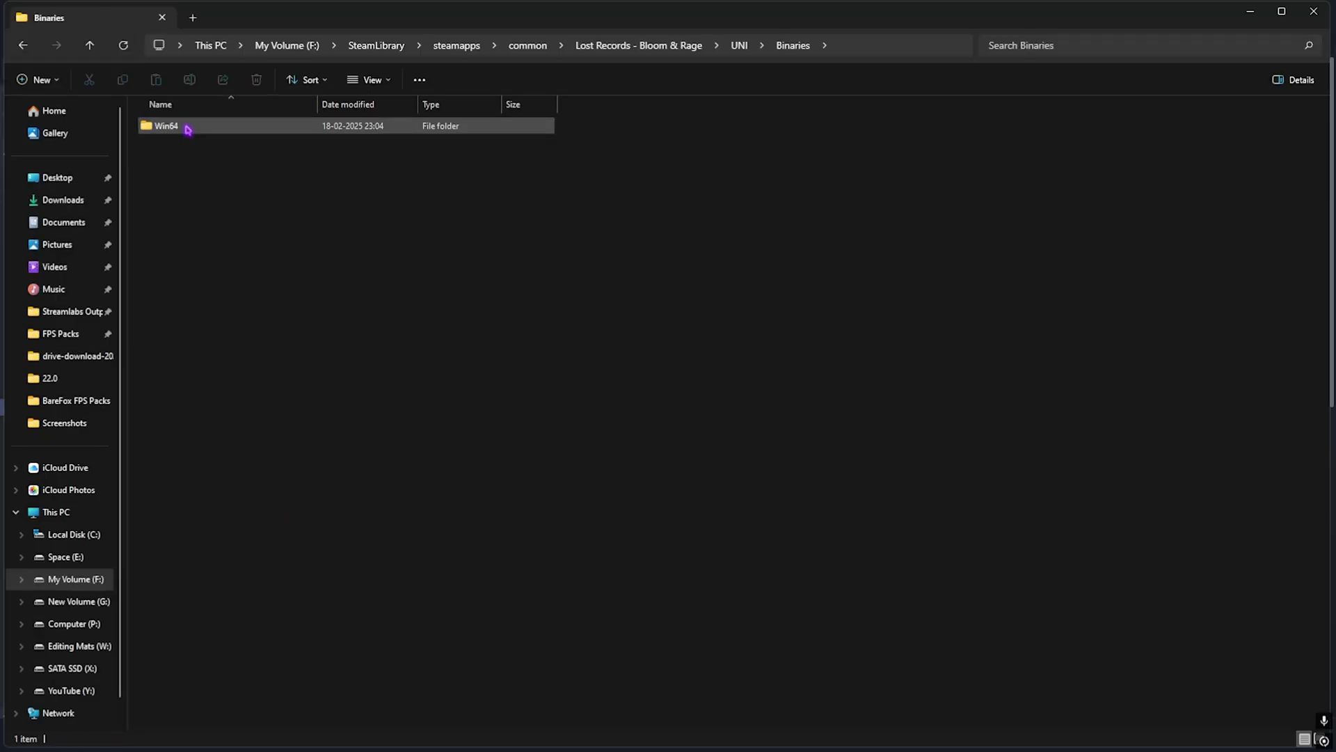
pyautogui.doubleClick(187, 128)
pyautogui.click(187, 166)
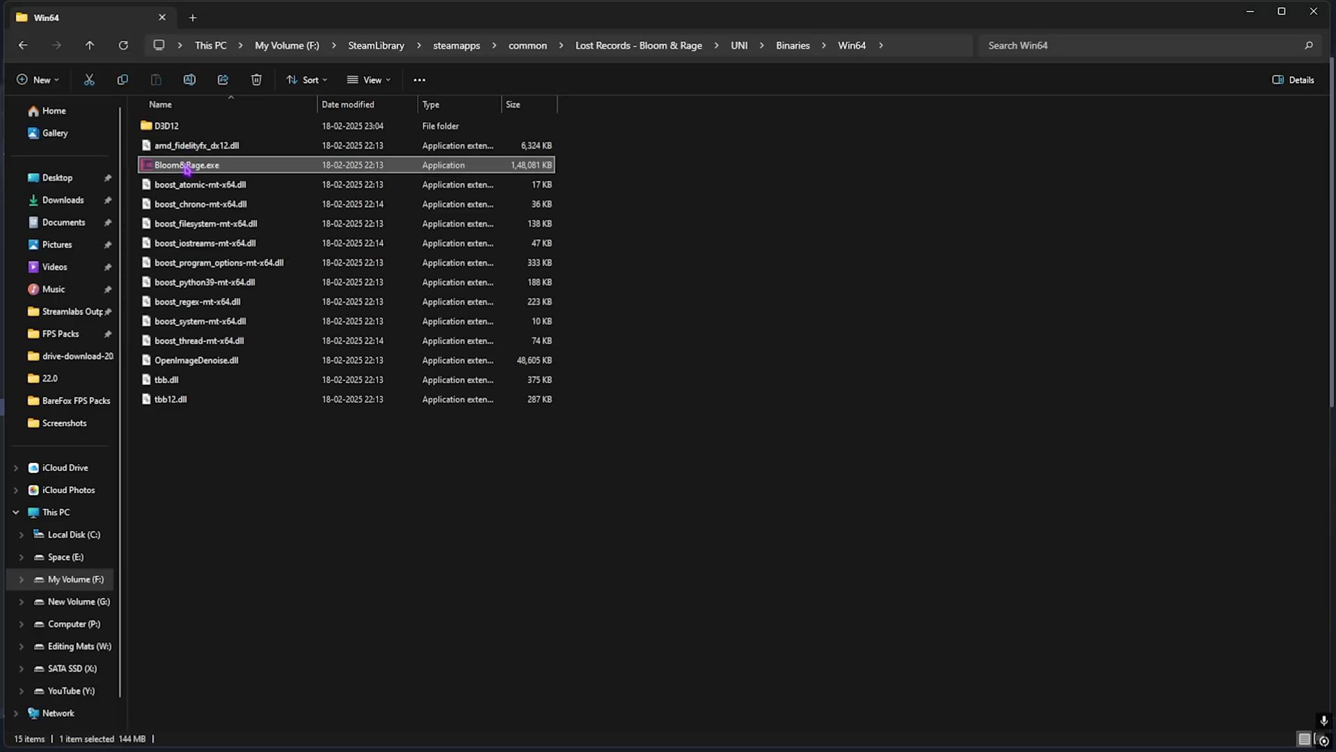
# - Give Bloom&Rage.exe disabled fullscreen optimizations, high DPI override, and Windows 8 compatibility mode
pyautogui.rightClick(188, 168)
pyautogui.click(232, 368)
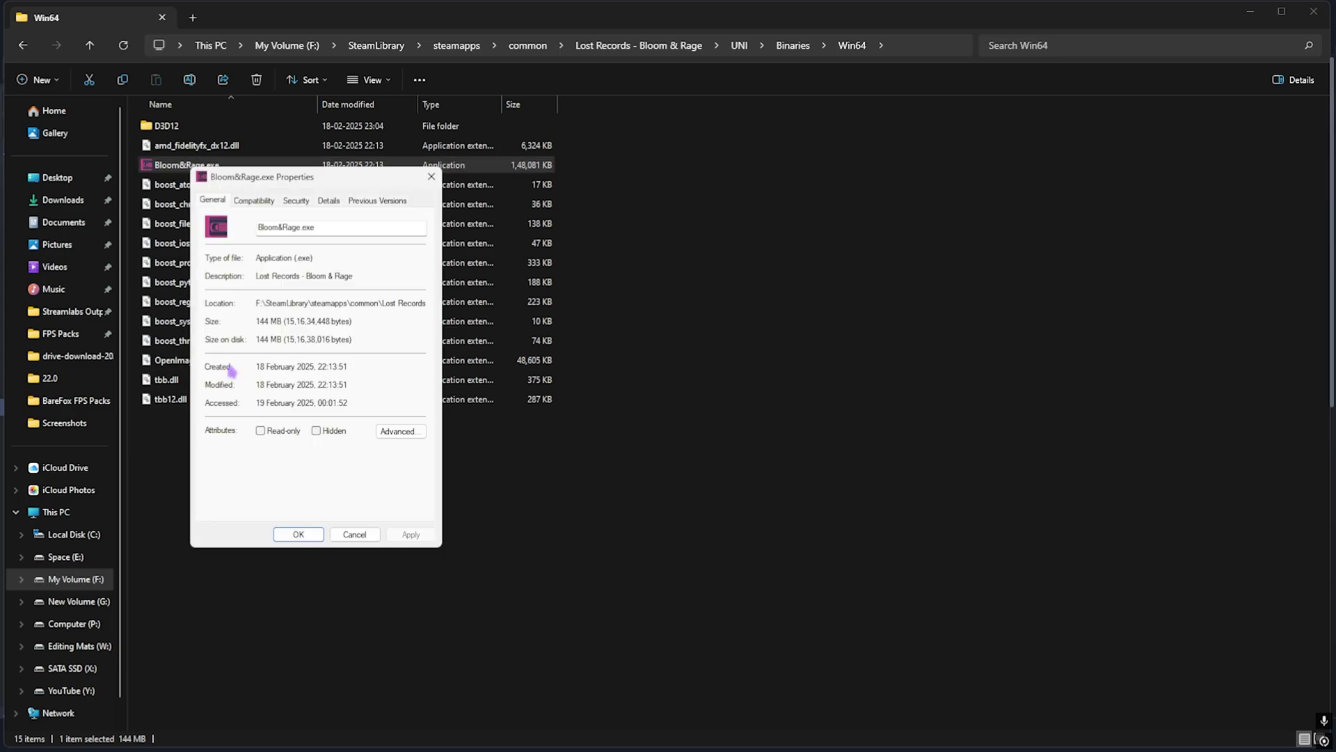
pyautogui.click(253, 202)
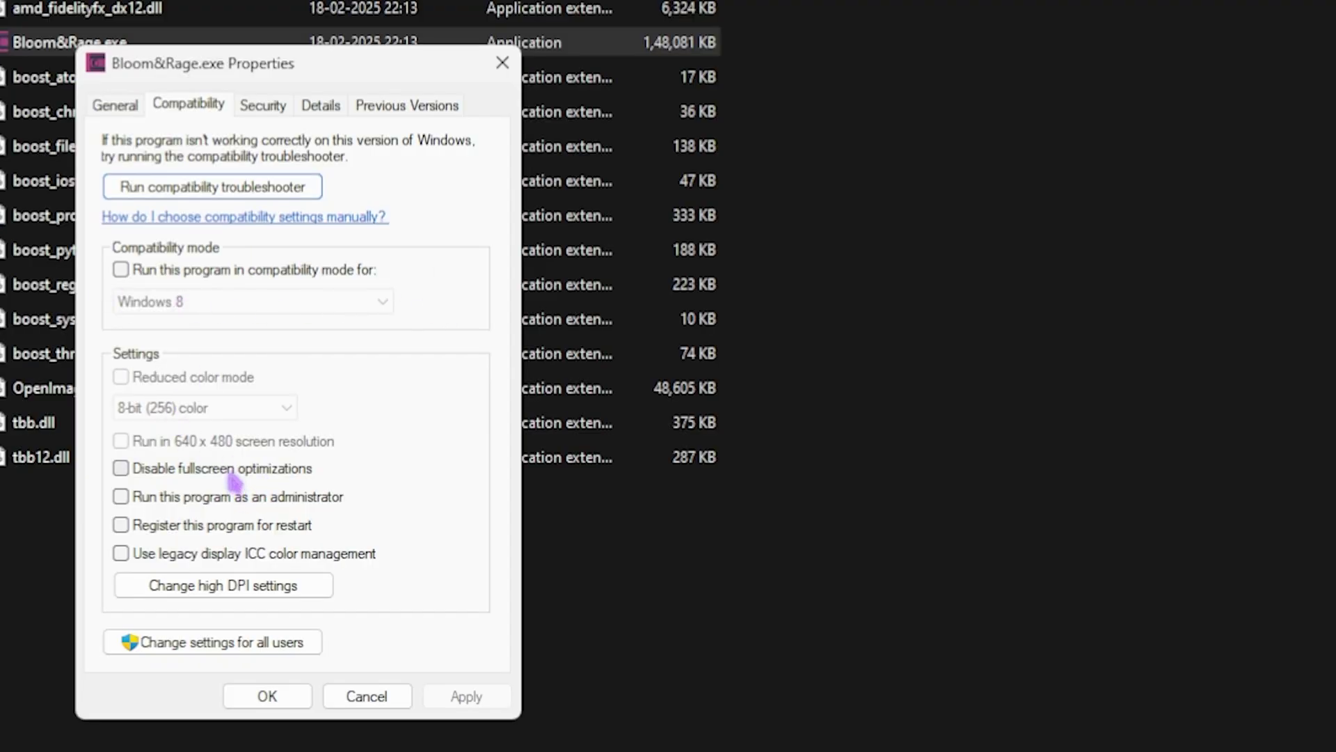
pyautogui.click(232, 474)
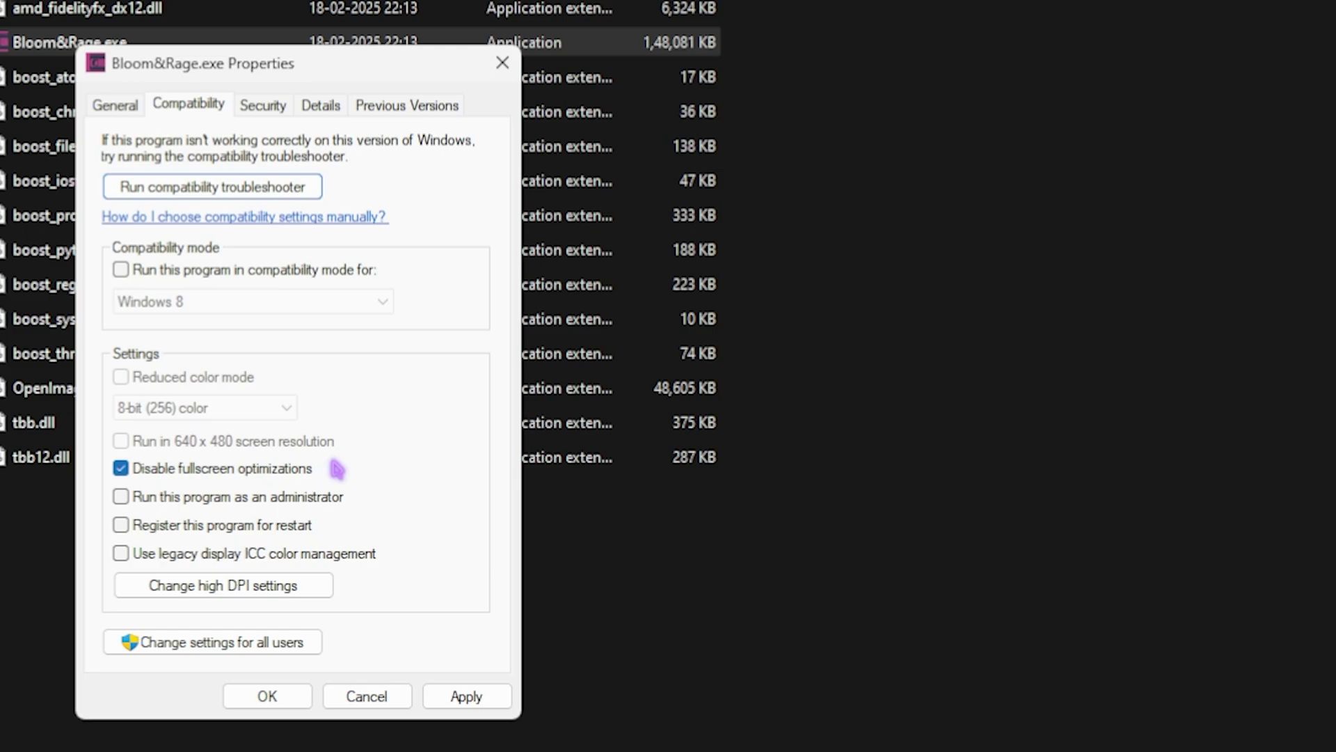
pyautogui.click(212, 598)
pyautogui.click(195, 543)
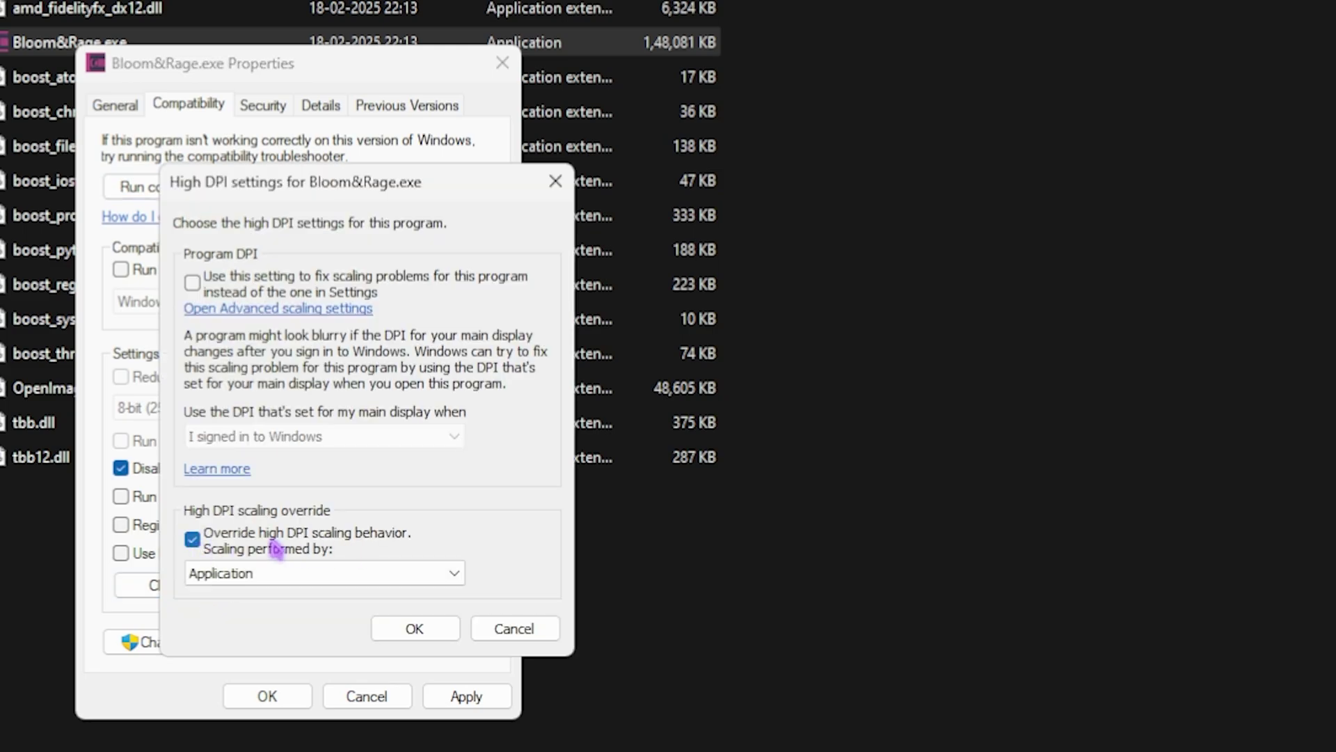
pyautogui.click(414, 627)
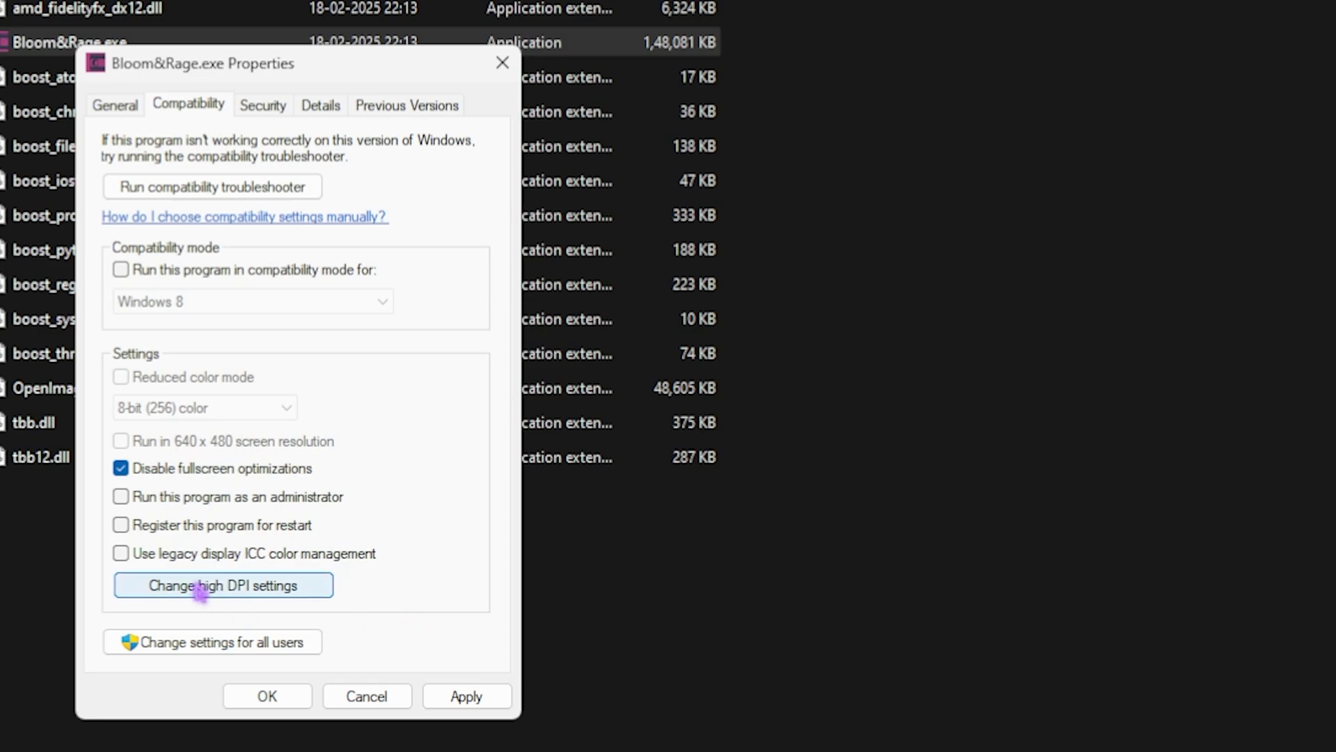
pyautogui.click(133, 273)
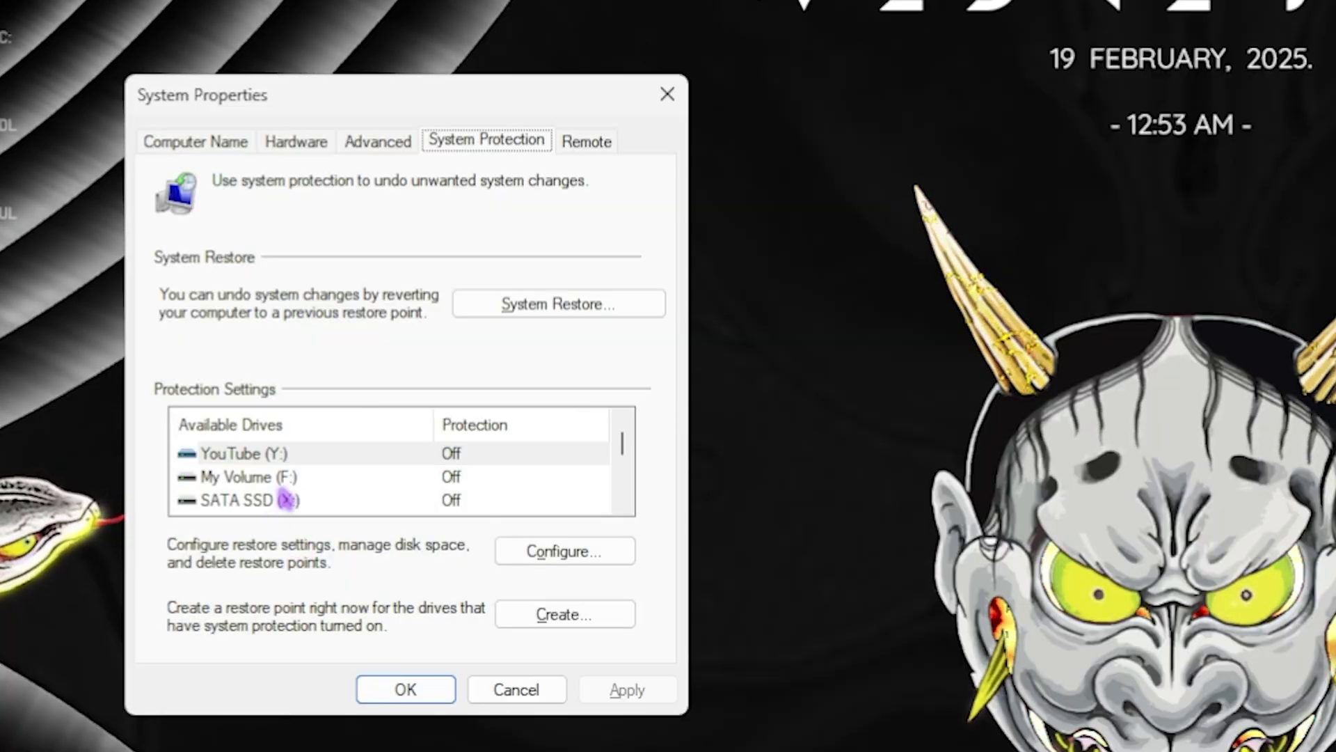
# - Create a restore point for Local Disk (C:) described as 'g' and dismiss the success message
pyautogui.scroll(-2, 271, 511)
pyautogui.click(289, 500)
pyautogui.click(545, 614)
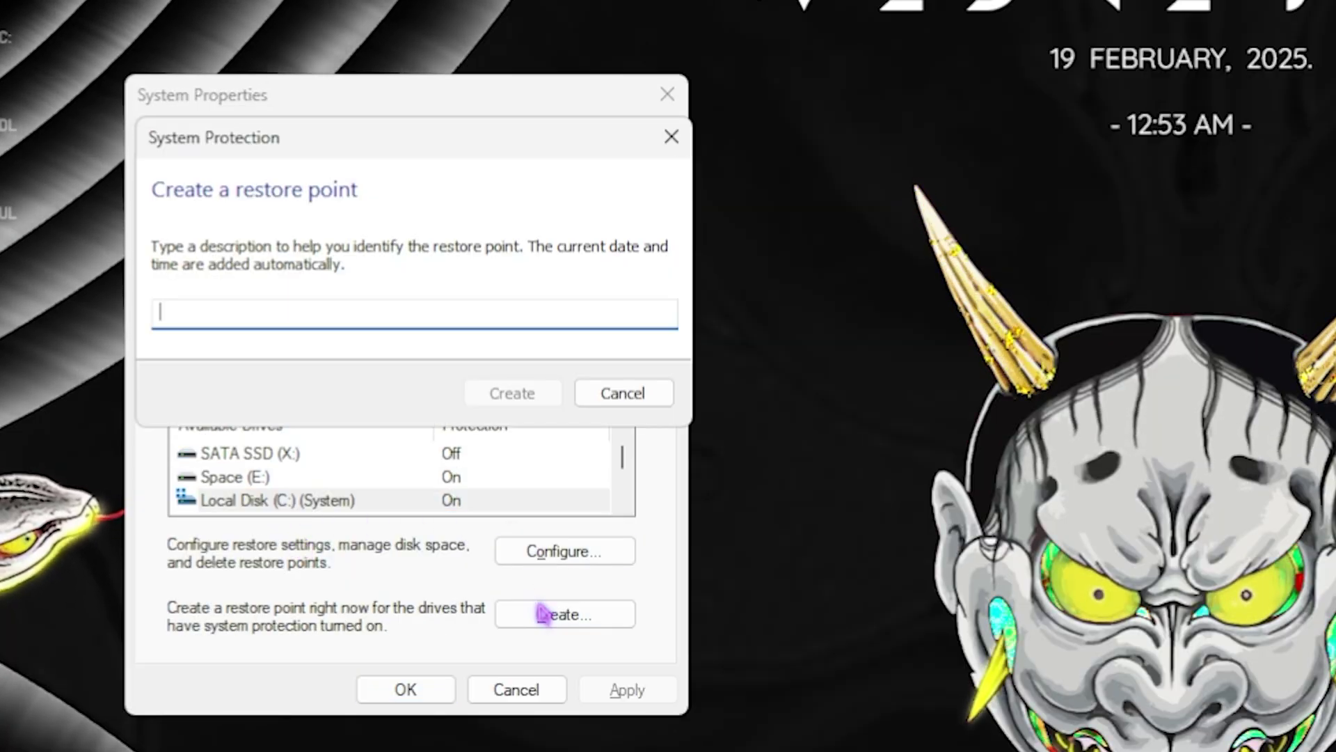
pyautogui.write('g')
pyautogui.press('Return')
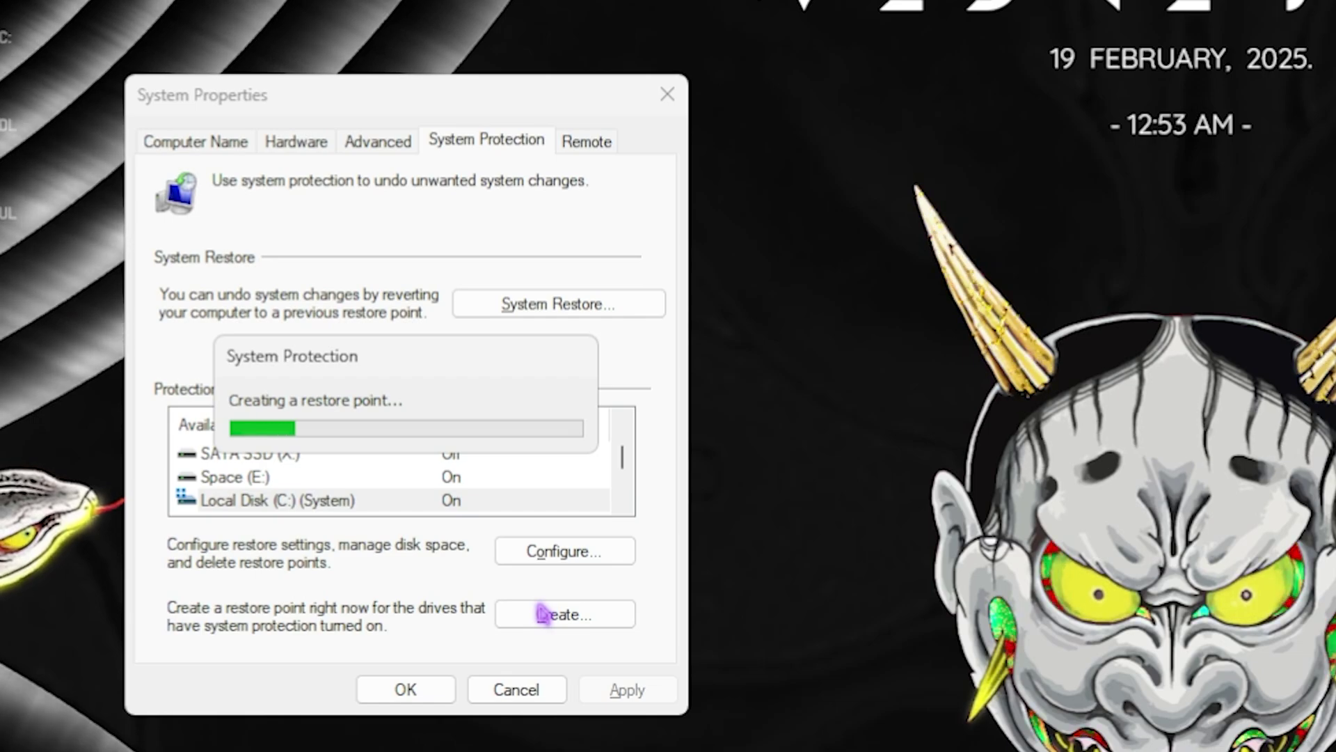
pyautogui.click(540, 417)
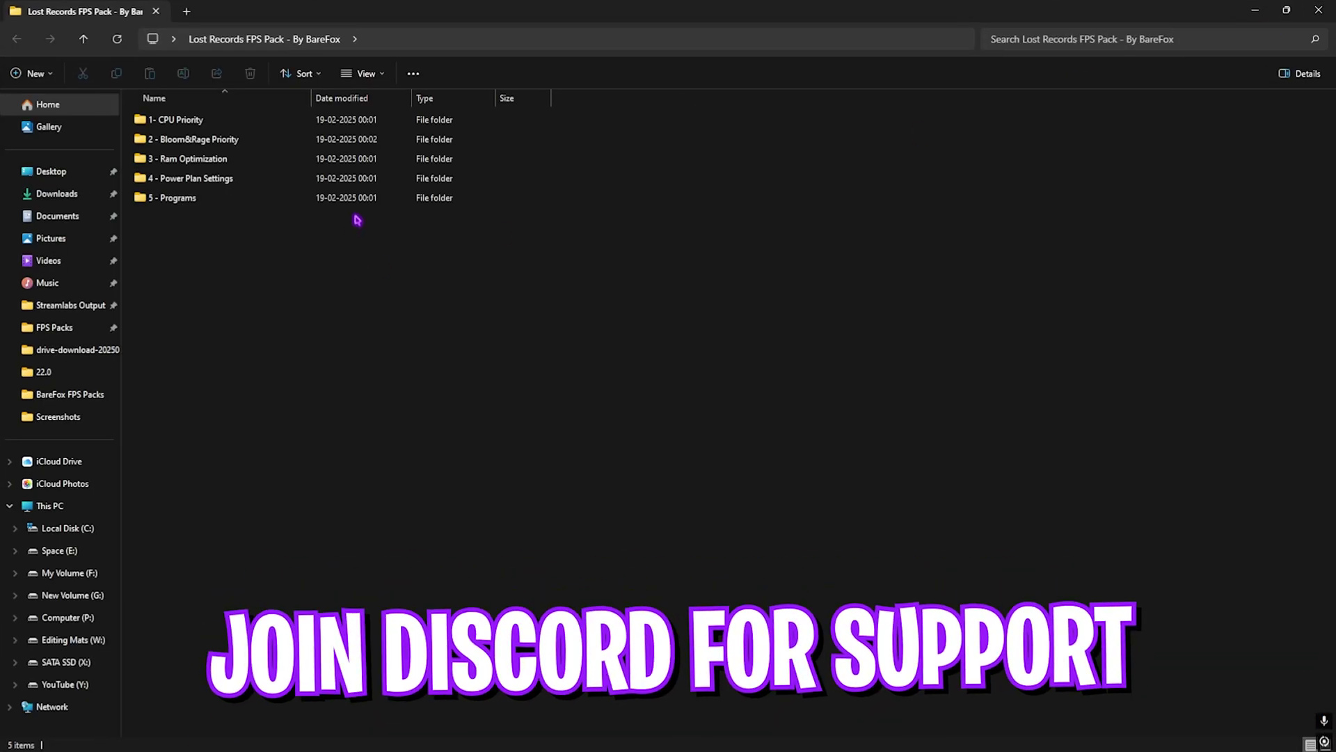
# - Browse the AMD and INTEL subfolders of 1- CPU Priority
pyautogui.moveTo(191, 282); pyautogui.dragTo(226, 124)
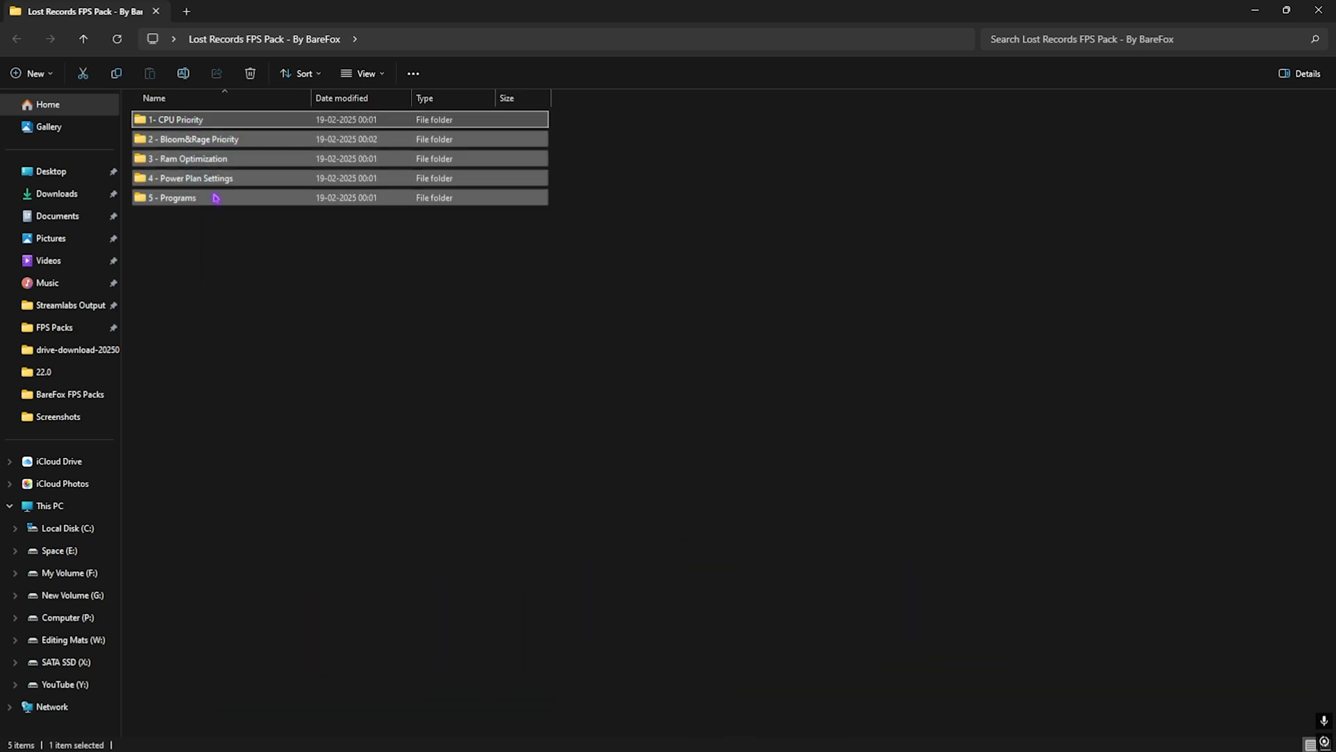
pyautogui.click(230, 232)
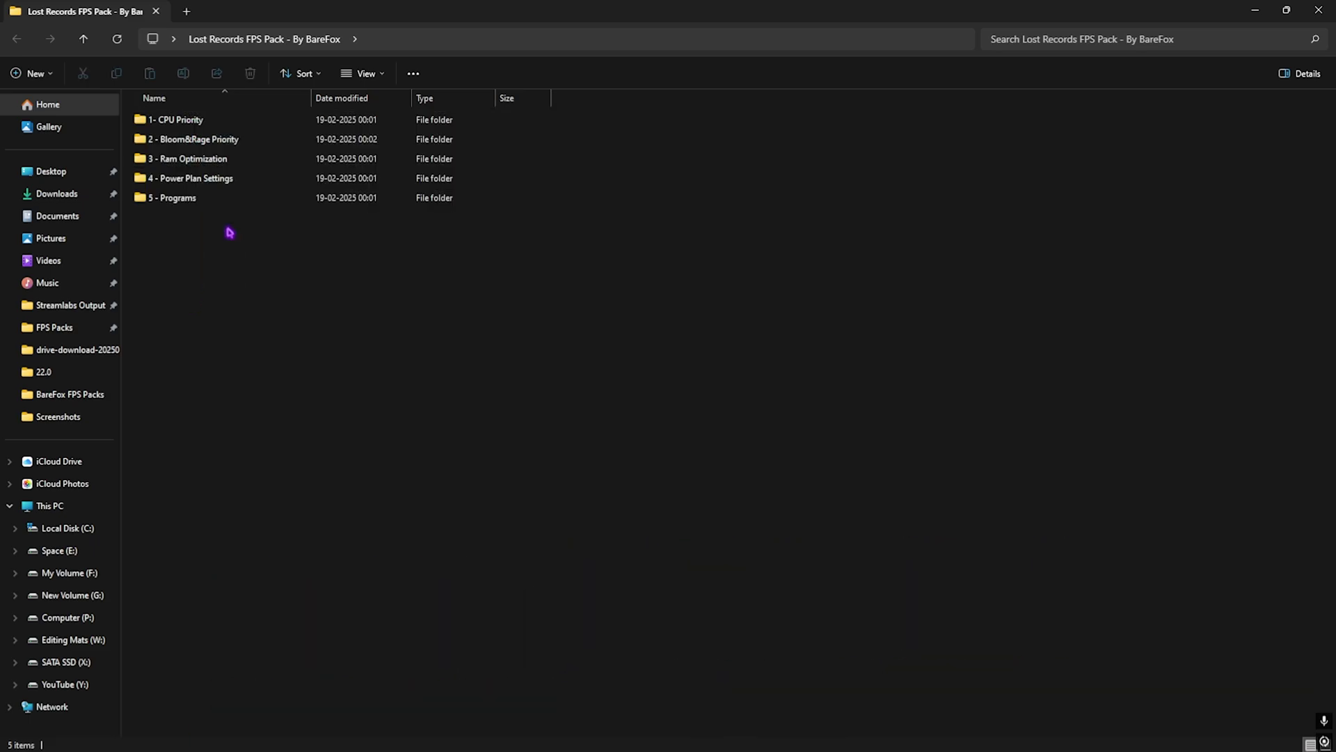
pyautogui.doubleClick(186, 123)
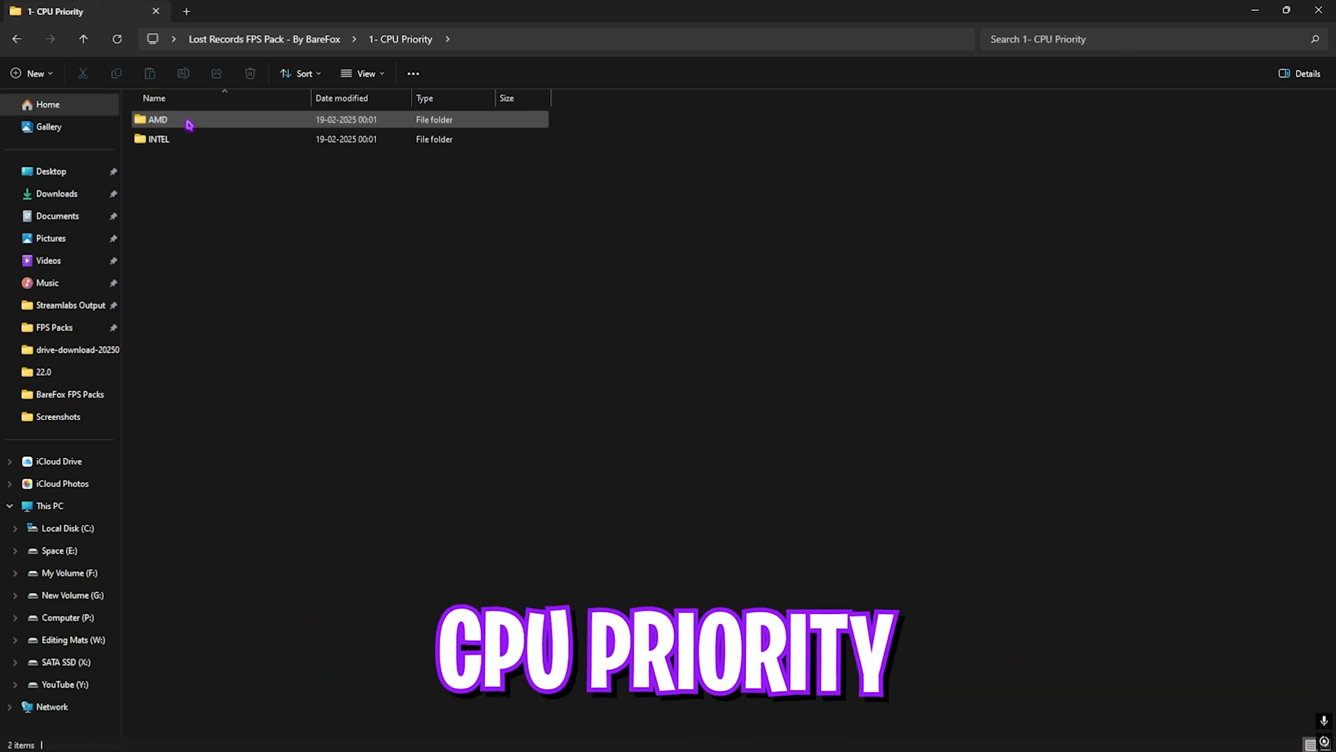
pyautogui.doubleClick(256, 122)
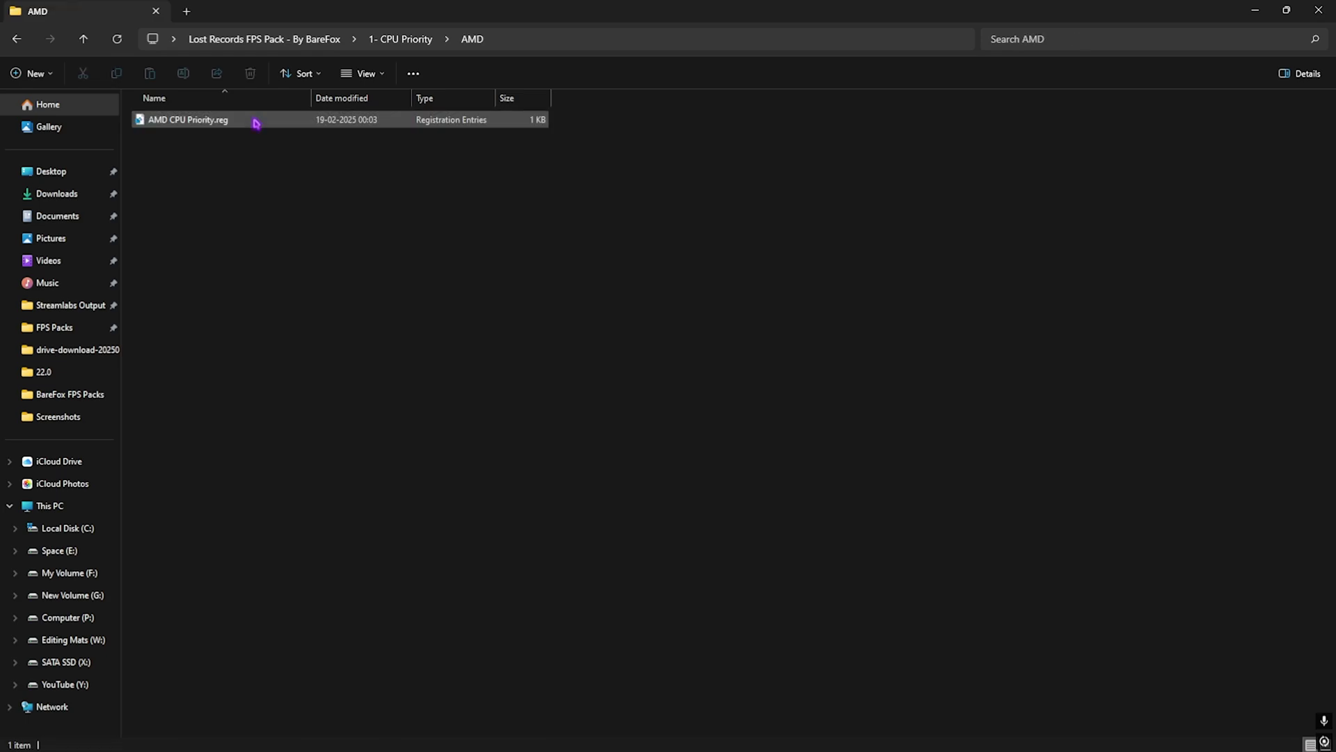
pyautogui.click(375, 39)
pyautogui.doubleClick(224, 134)
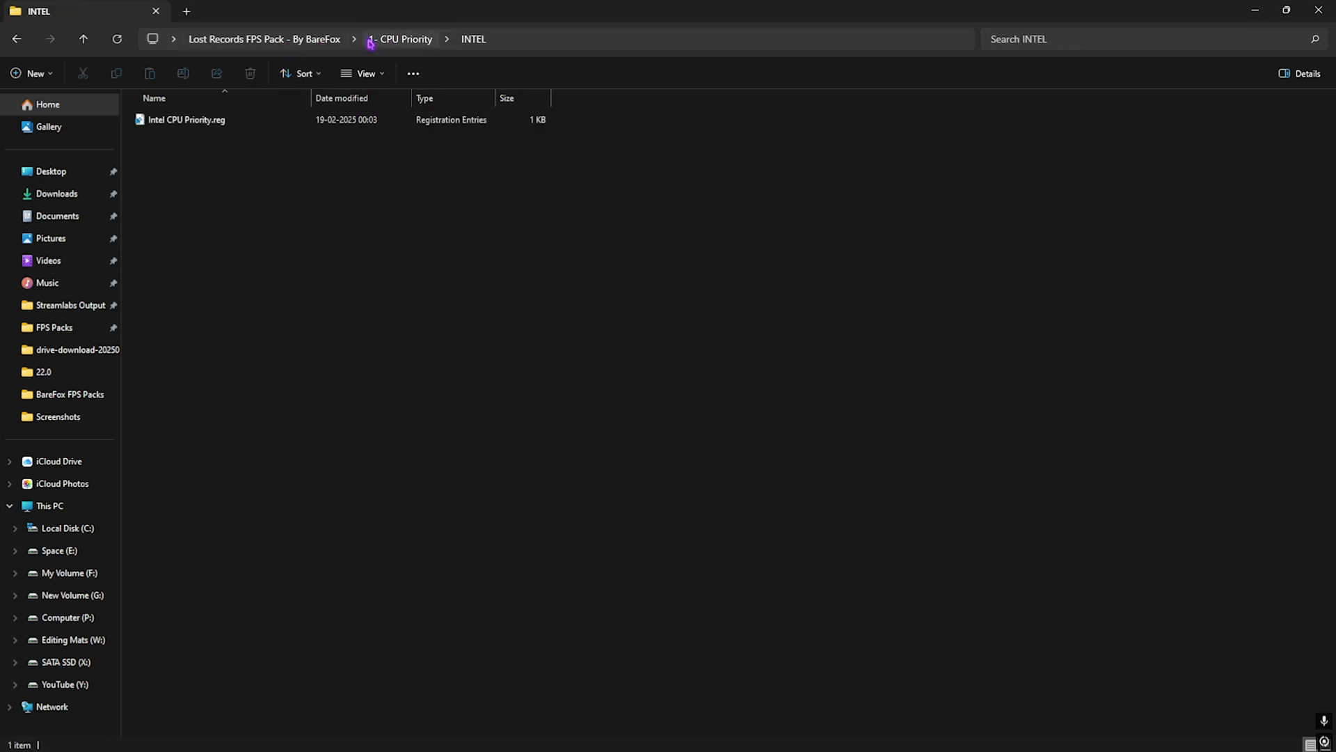
pyautogui.click(387, 40)
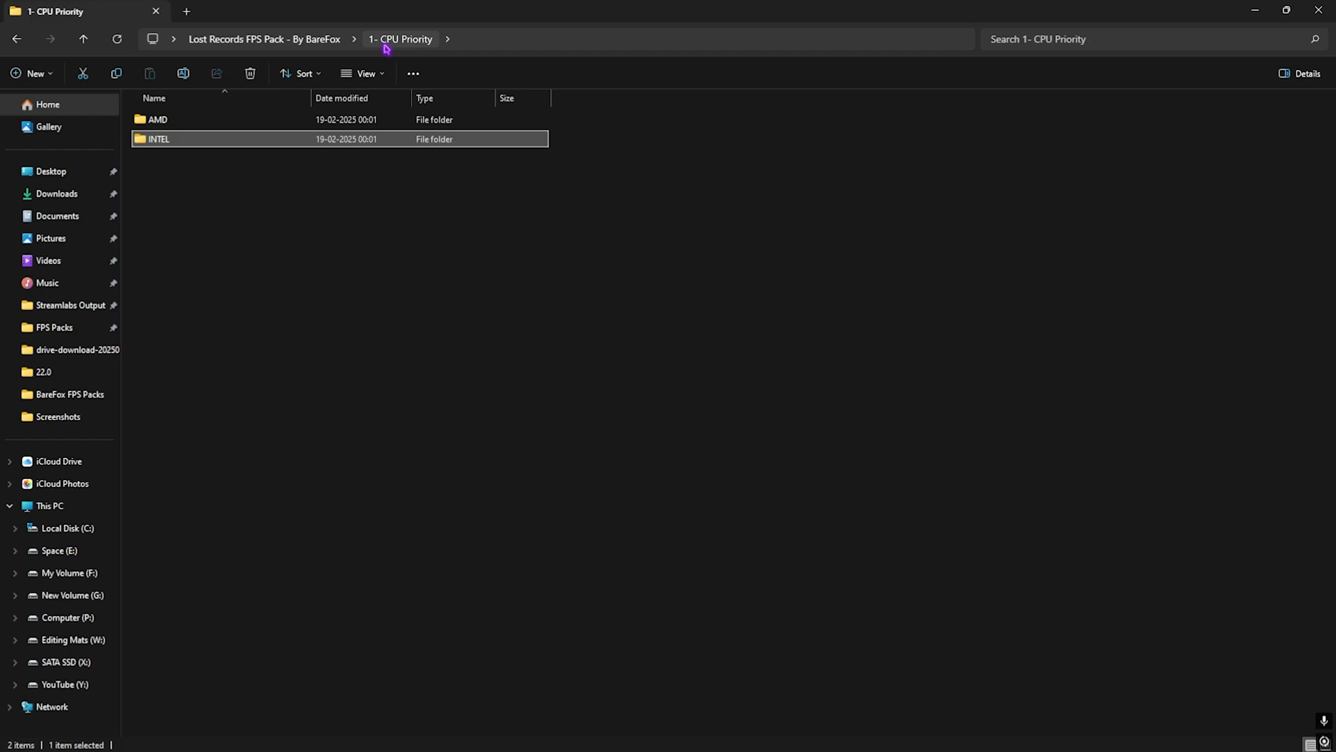
# - View 2 - Bloom&Rage Priority, then open 3 - Ram Optimization
pyautogui.click(306, 42)
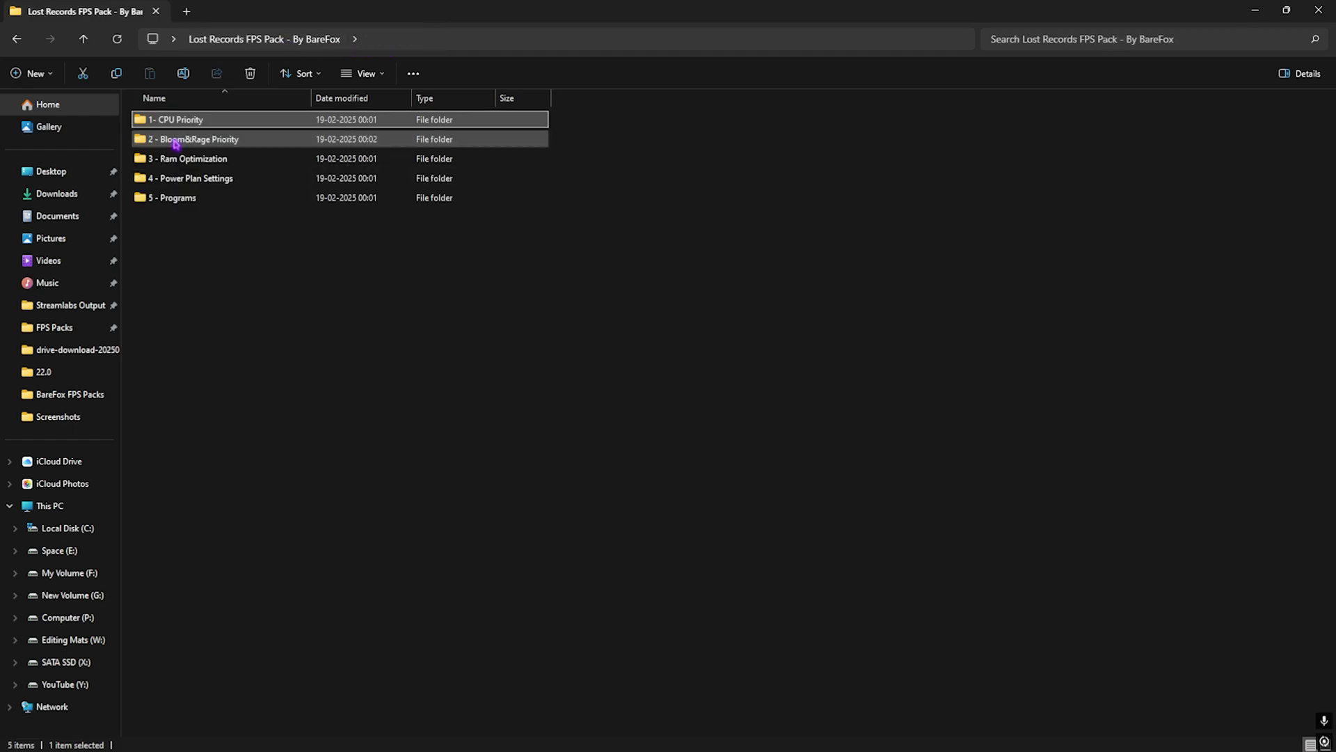
pyautogui.doubleClick(228, 142)
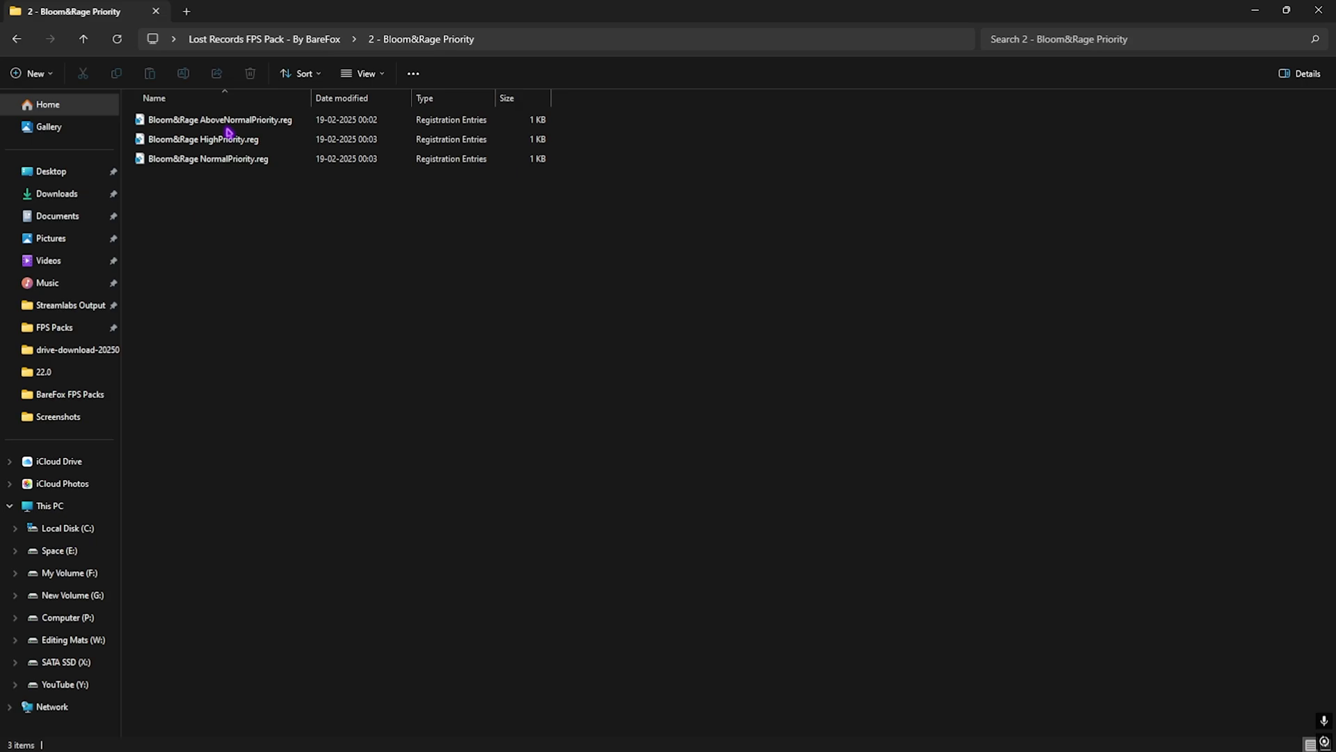
pyautogui.hotkey('alt', 'Left')
pyautogui.doubleClick(195, 159)
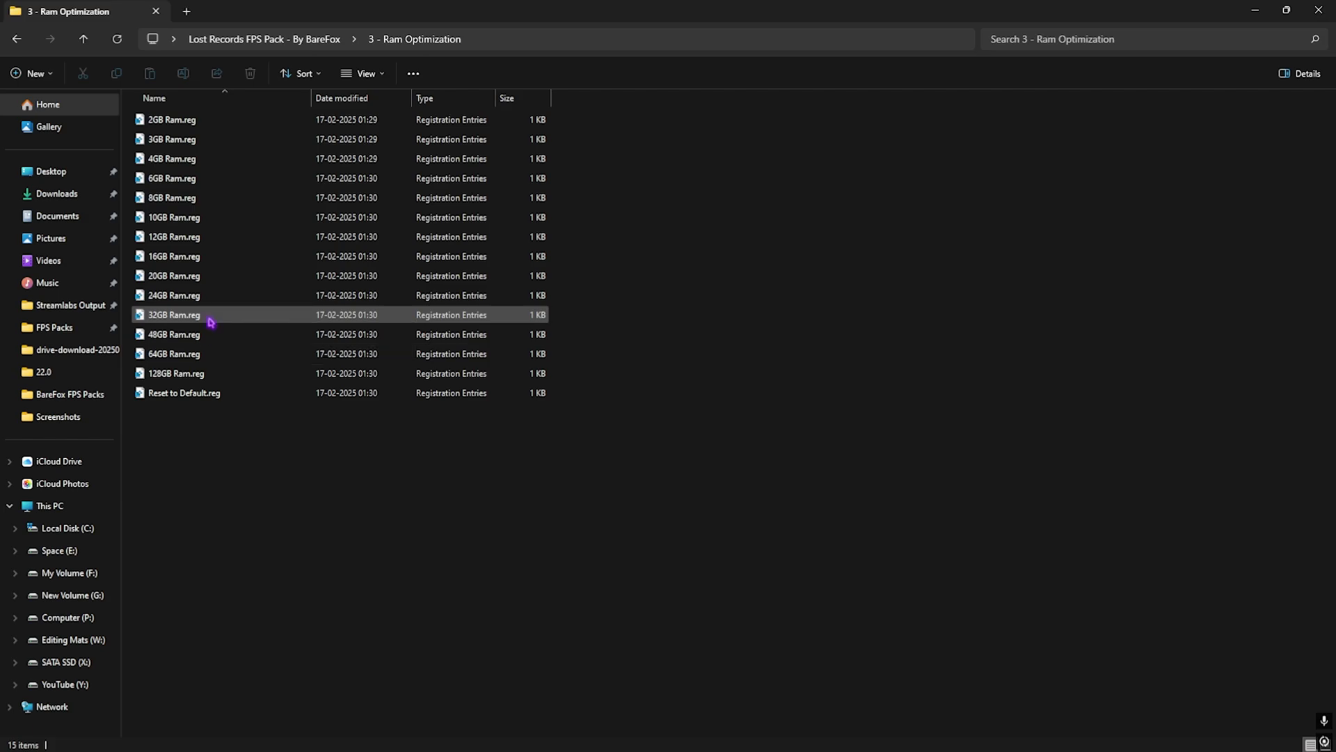
# - Look over 32GB Ram.reg and Reset to Default.reg, then the Ultimate Performance import script
pyautogui.click(229, 315)
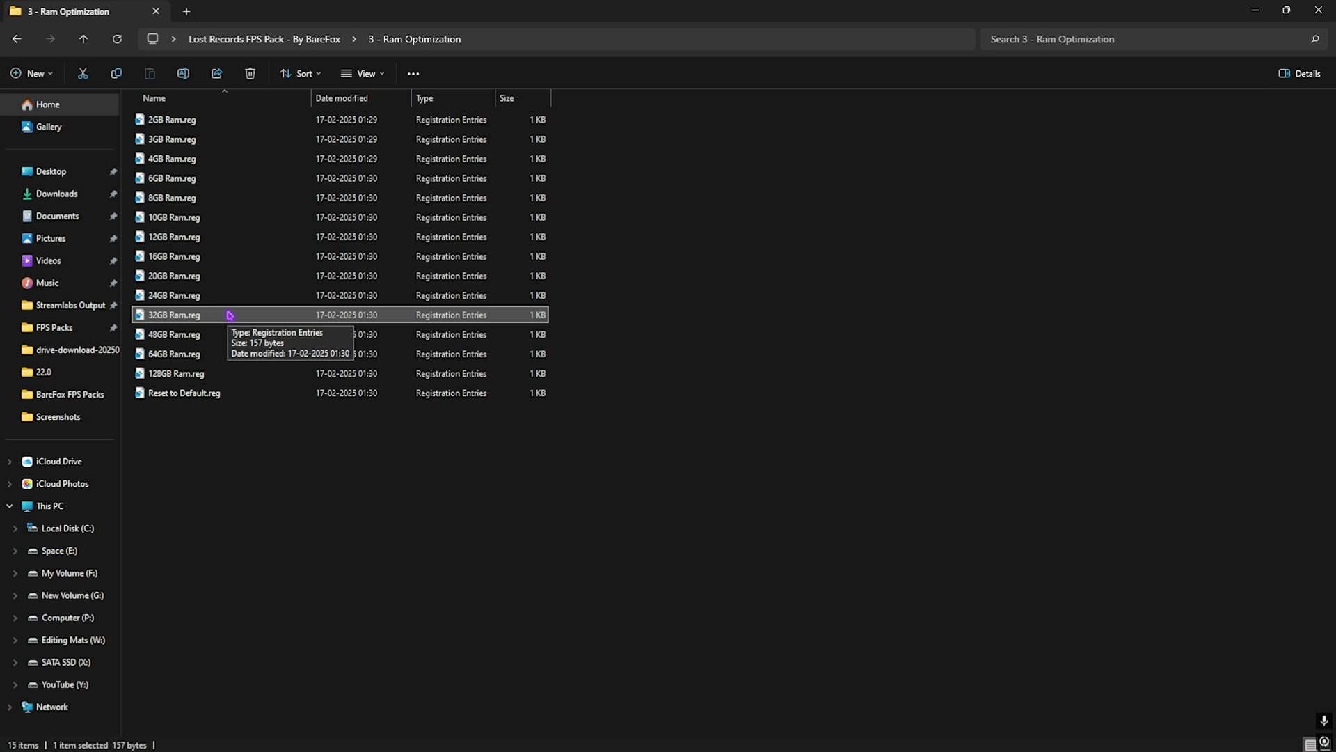
pyautogui.click(202, 394)
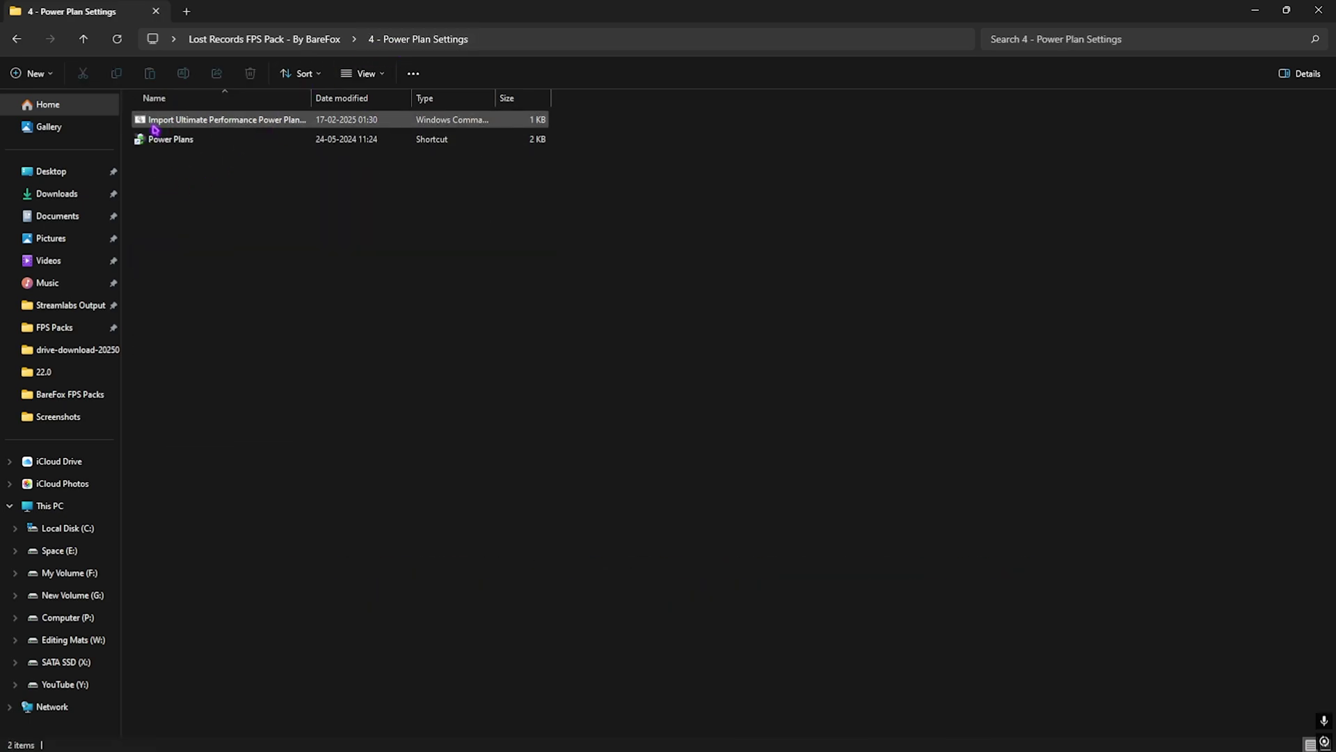
pyautogui.rightClick(229, 125)
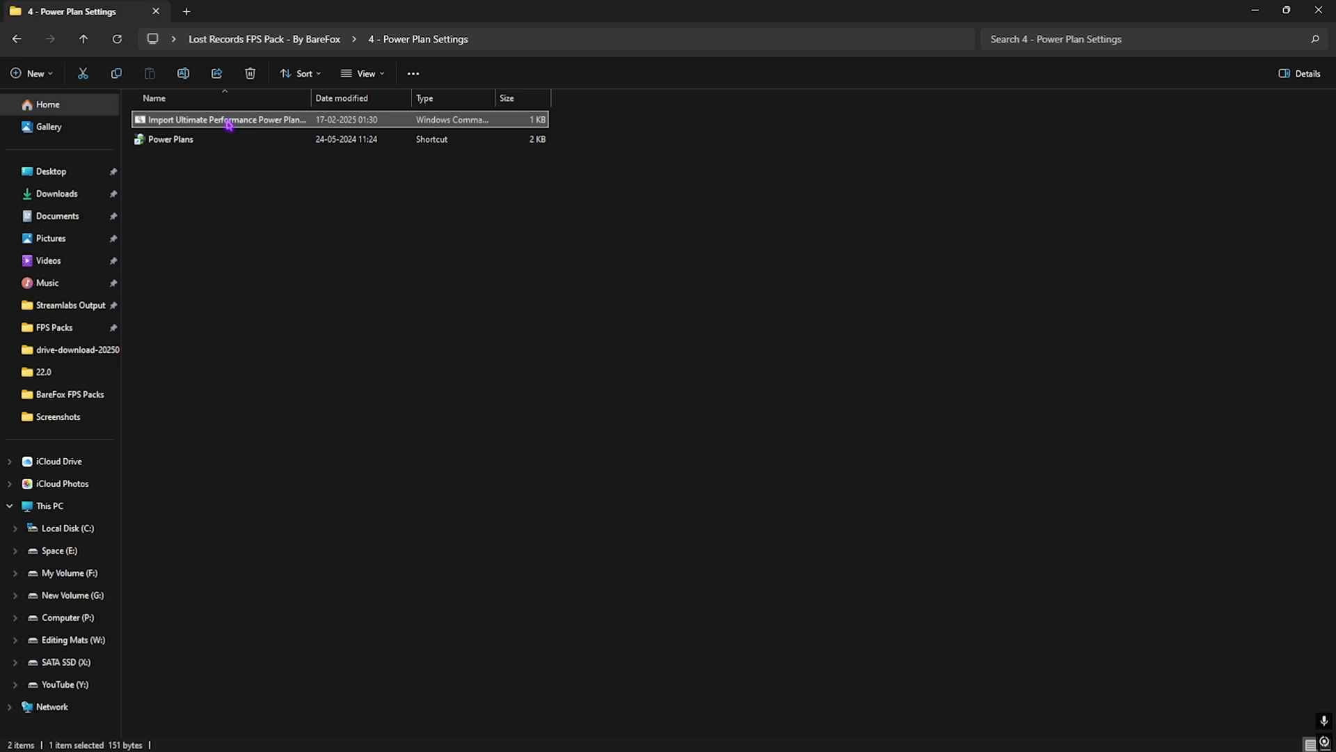
# - Through the Power Plans shortcut, make Ultimate Performance active, then close Power Options
pyautogui.click(179, 141)
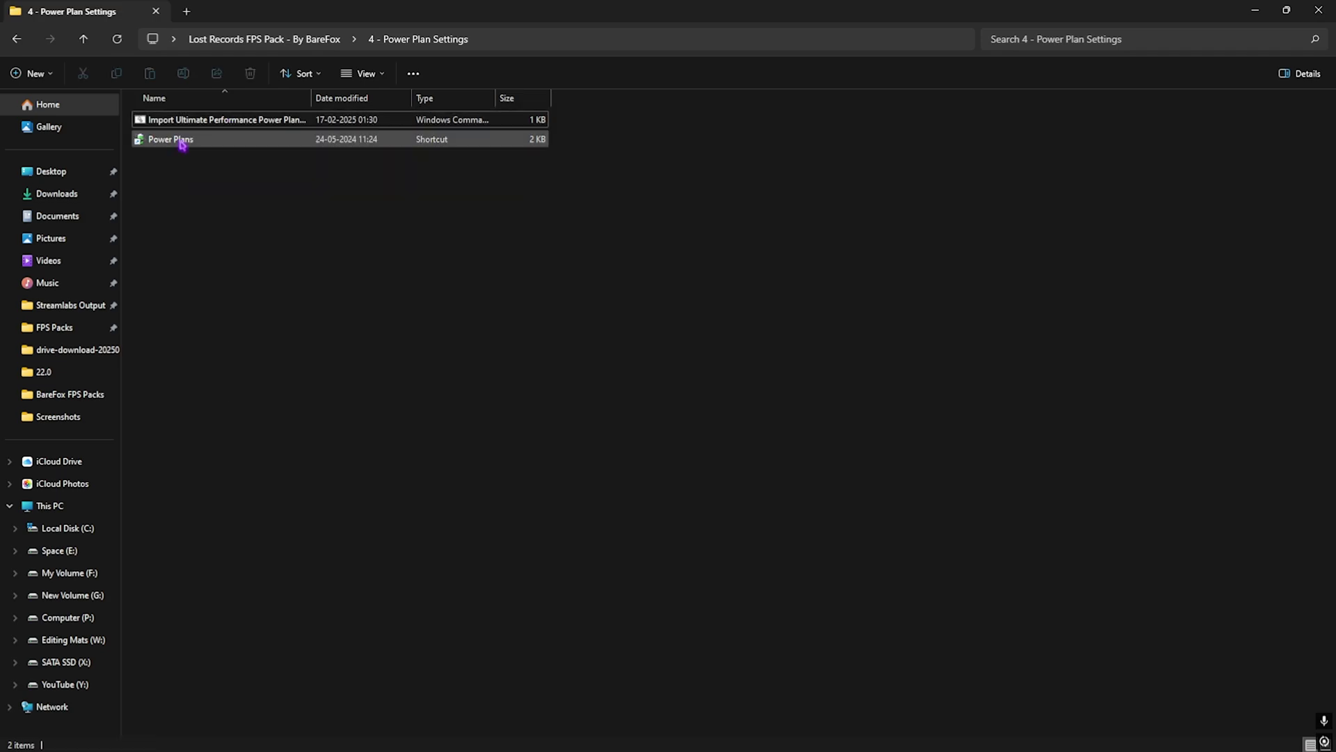
pyautogui.doubleClick(180, 141)
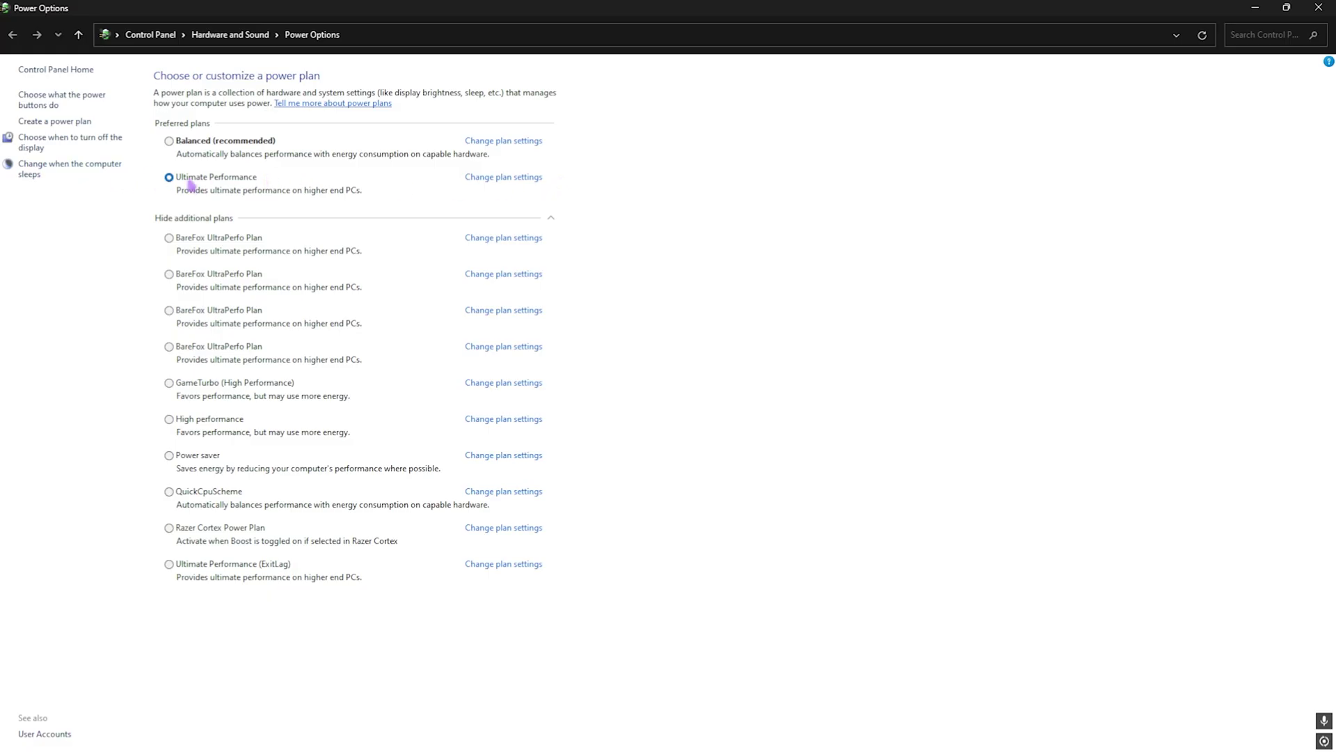
pyautogui.click(198, 218)
pyautogui.click(188, 222)
pyautogui.click(1318, 8)
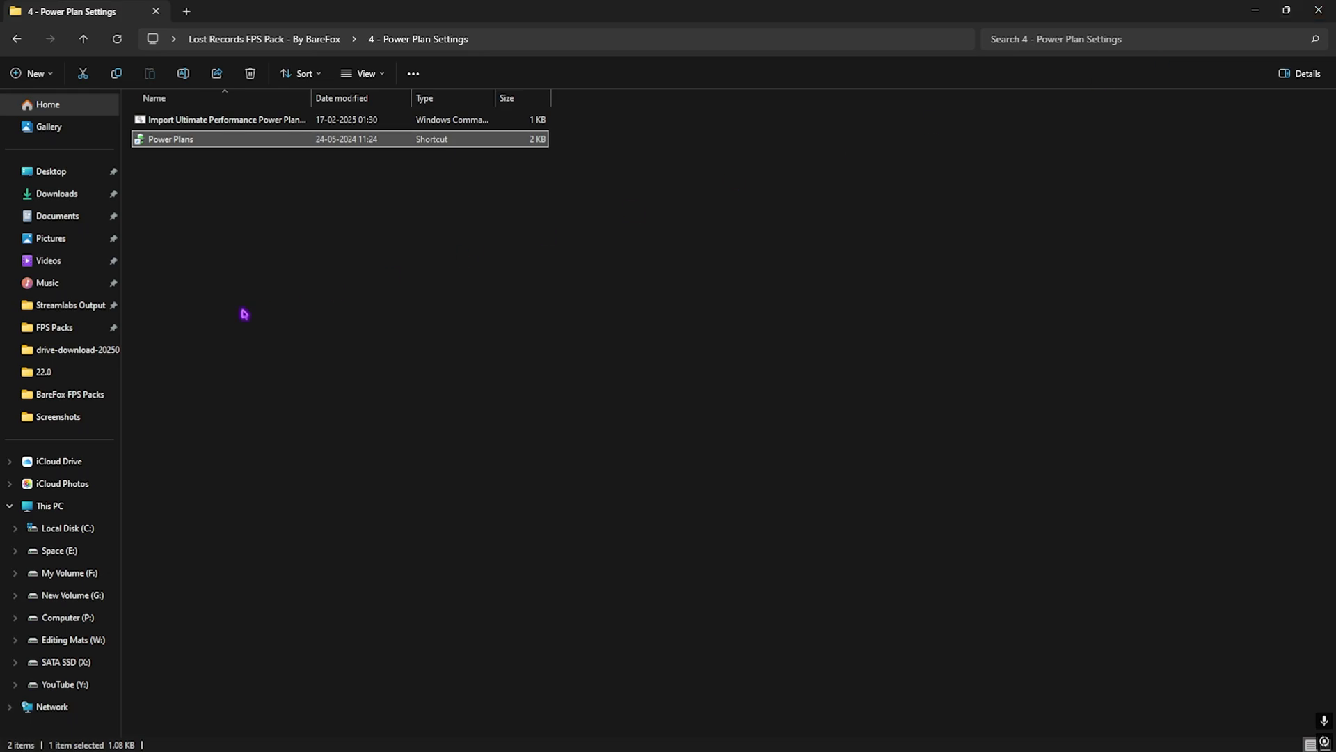
# - Go up to the FPS pack folder and open 5 - Programs
pyautogui.hotkey('alt', 'Up')
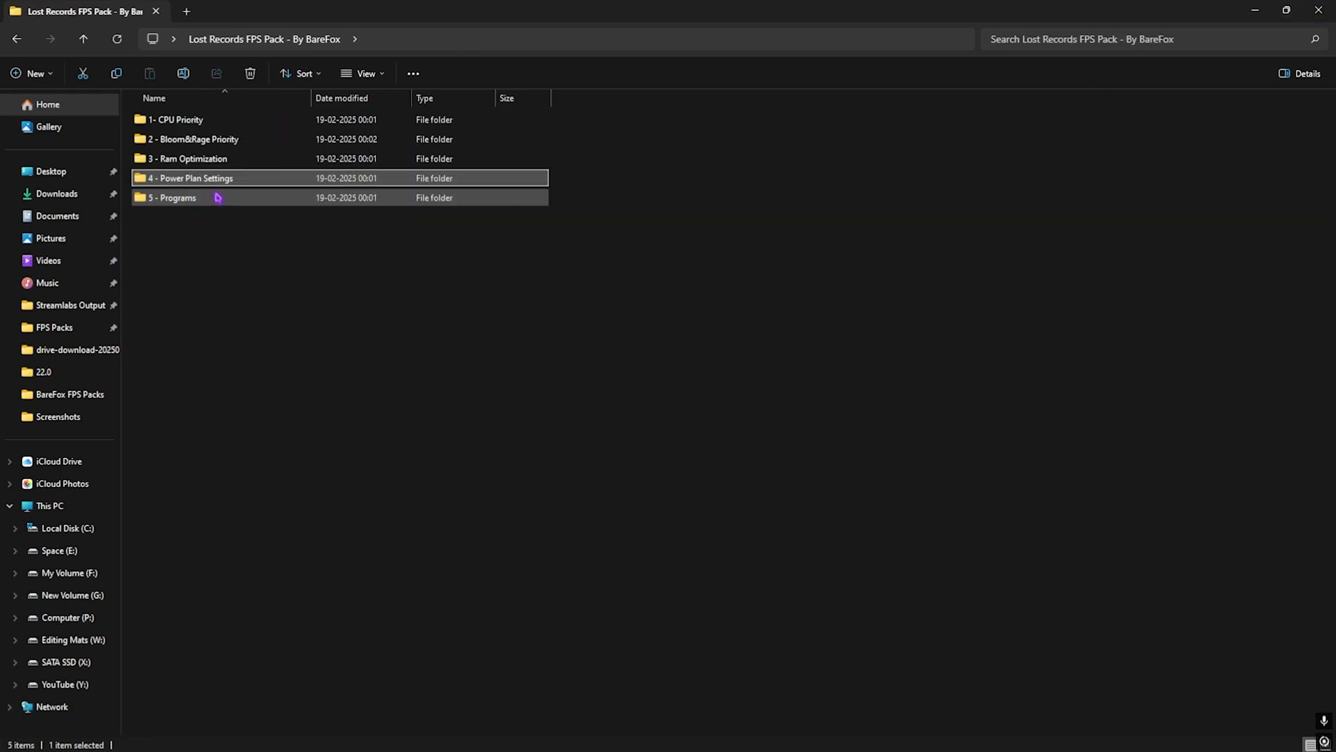
pyautogui.doubleClick(218, 198)
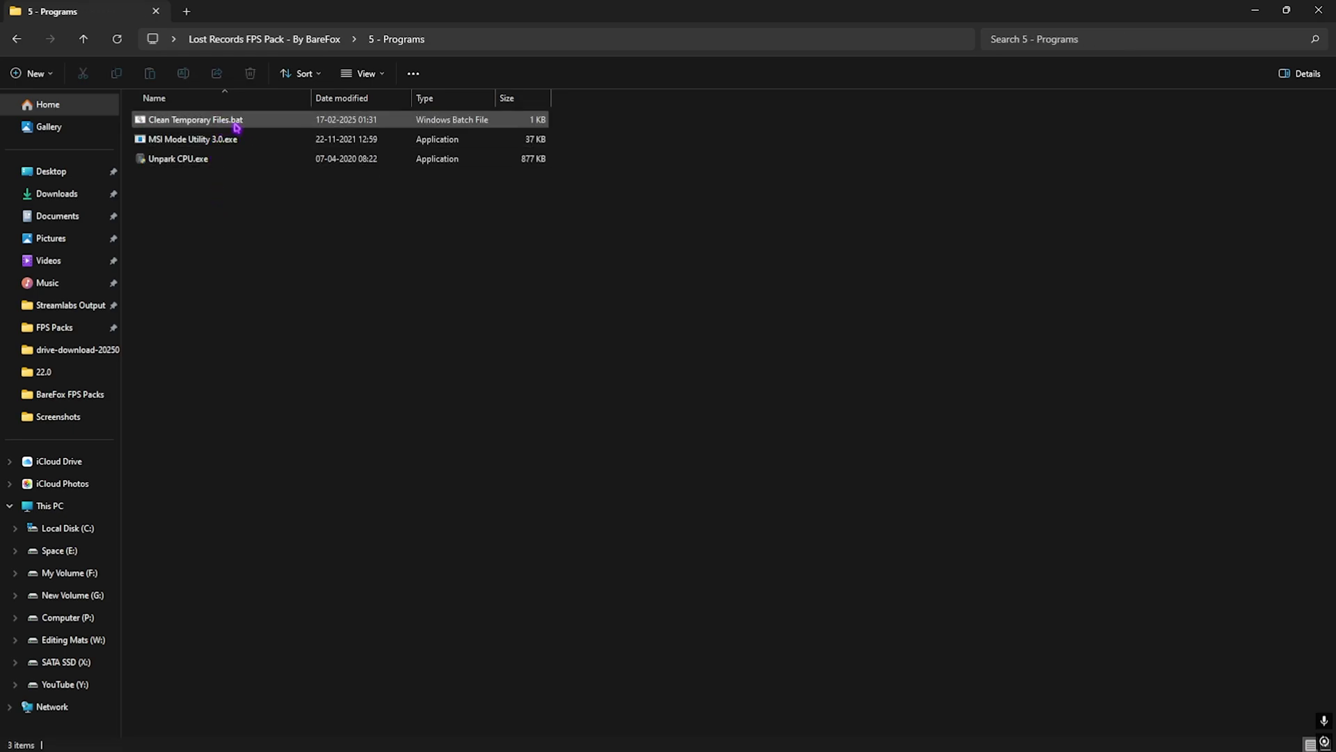
pyautogui.moveTo(260, 211); pyautogui.dragTo(236, 117)
pyautogui.click(245, 204)
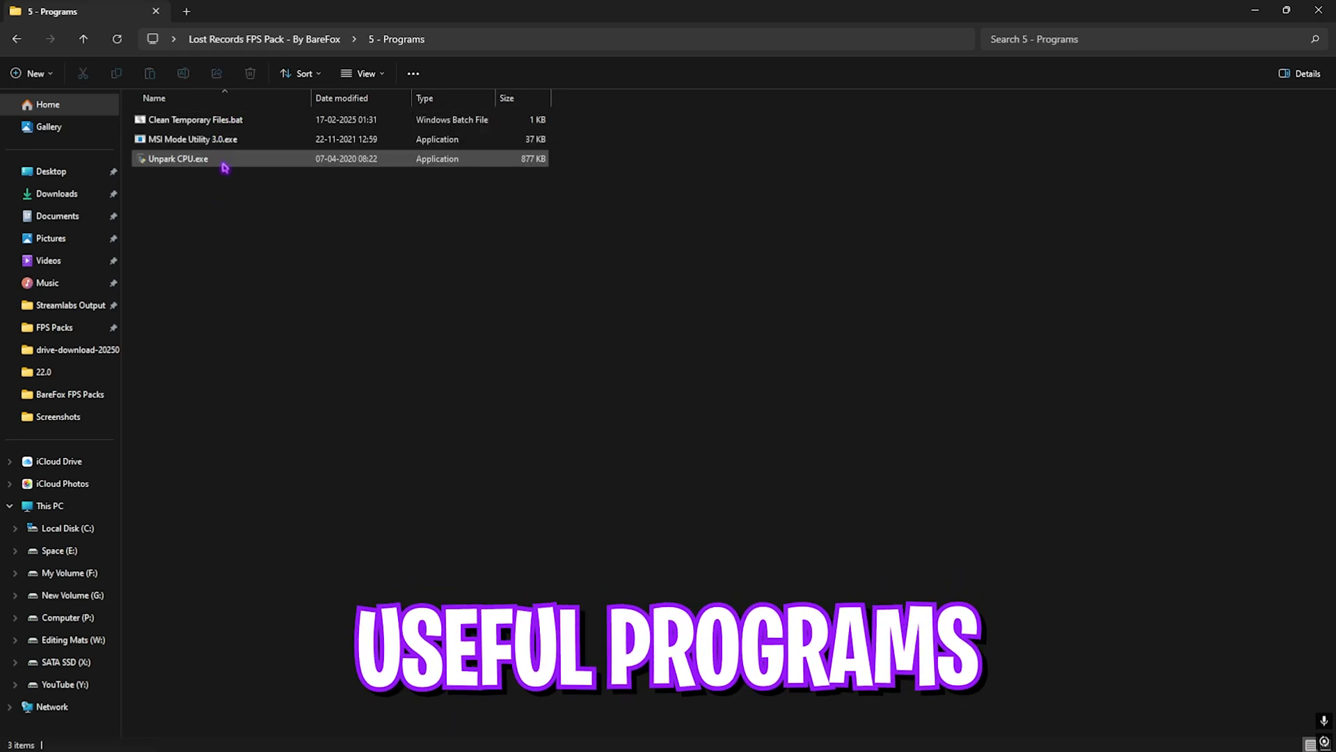
# - Run Clean Temporary Files.bat as administrator until all temporary files are deleted
pyautogui.rightClick(211, 124)
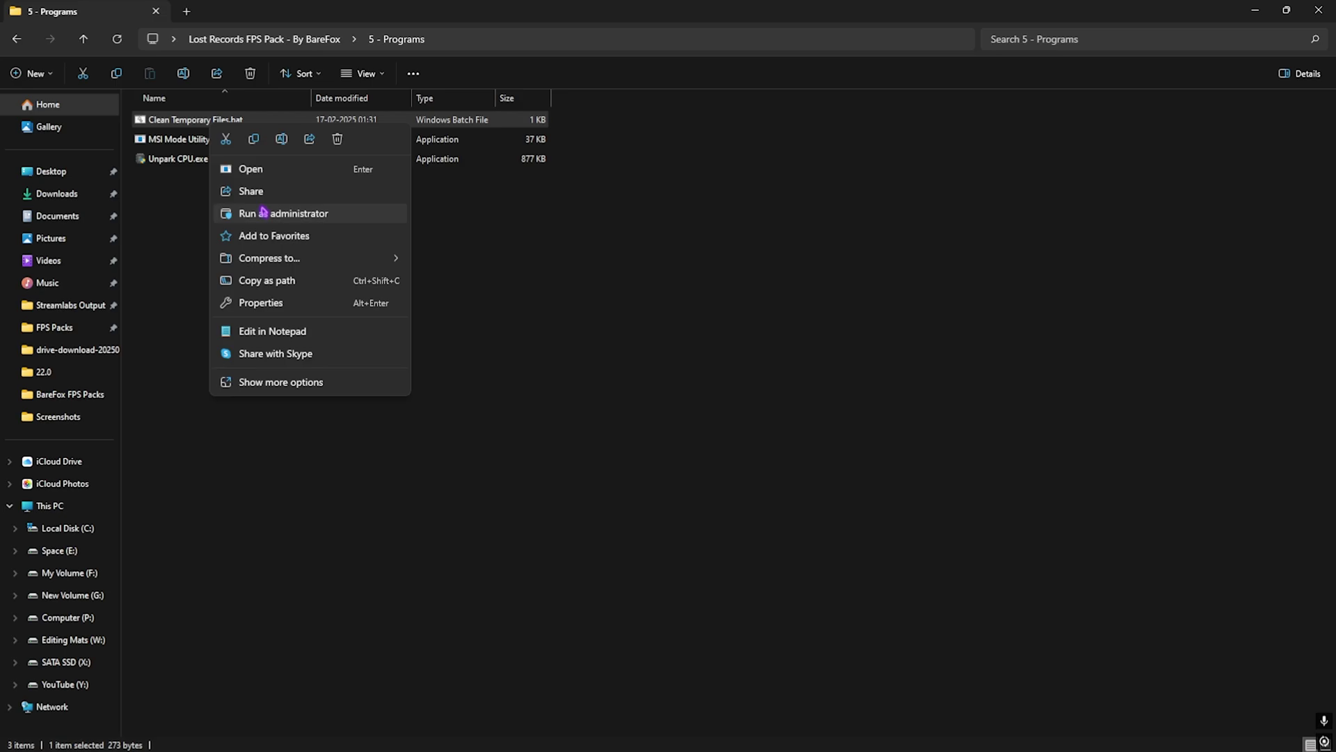
pyautogui.click(263, 213)
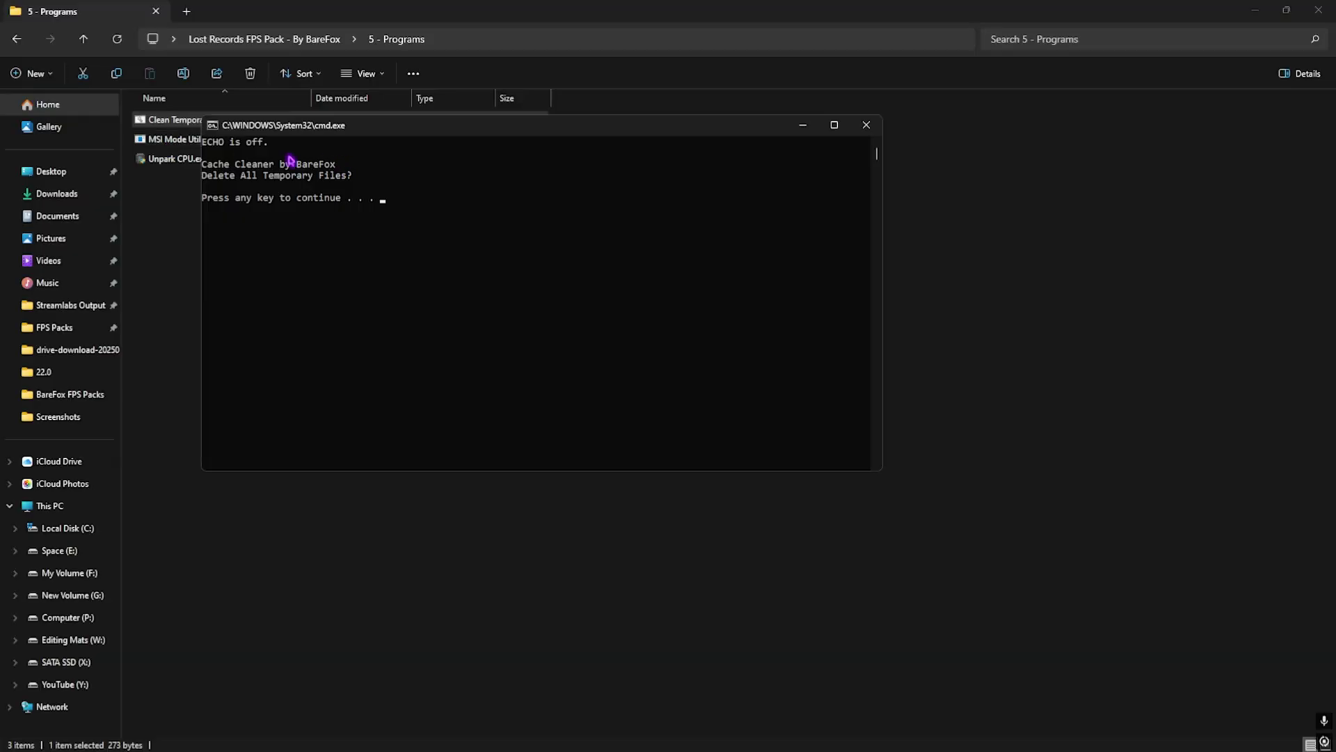
pyautogui.press('Return')
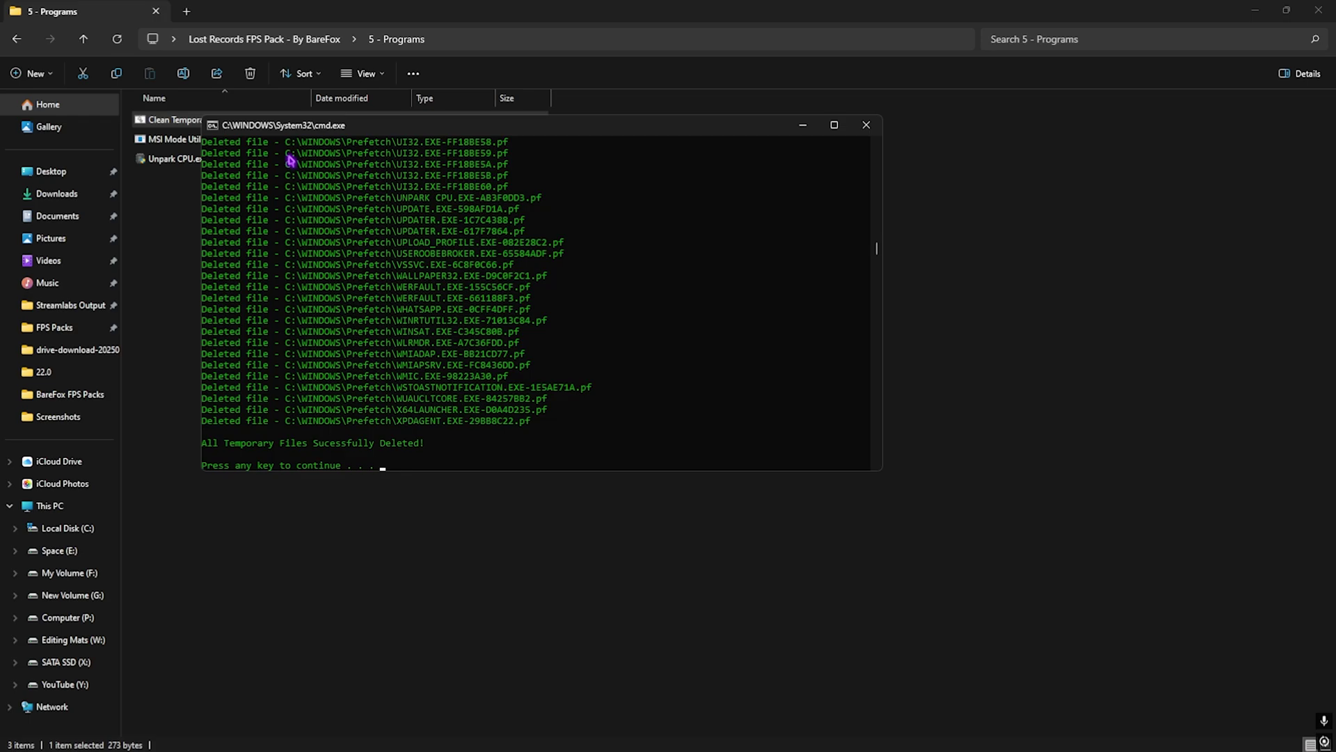
pyautogui.press('Return')
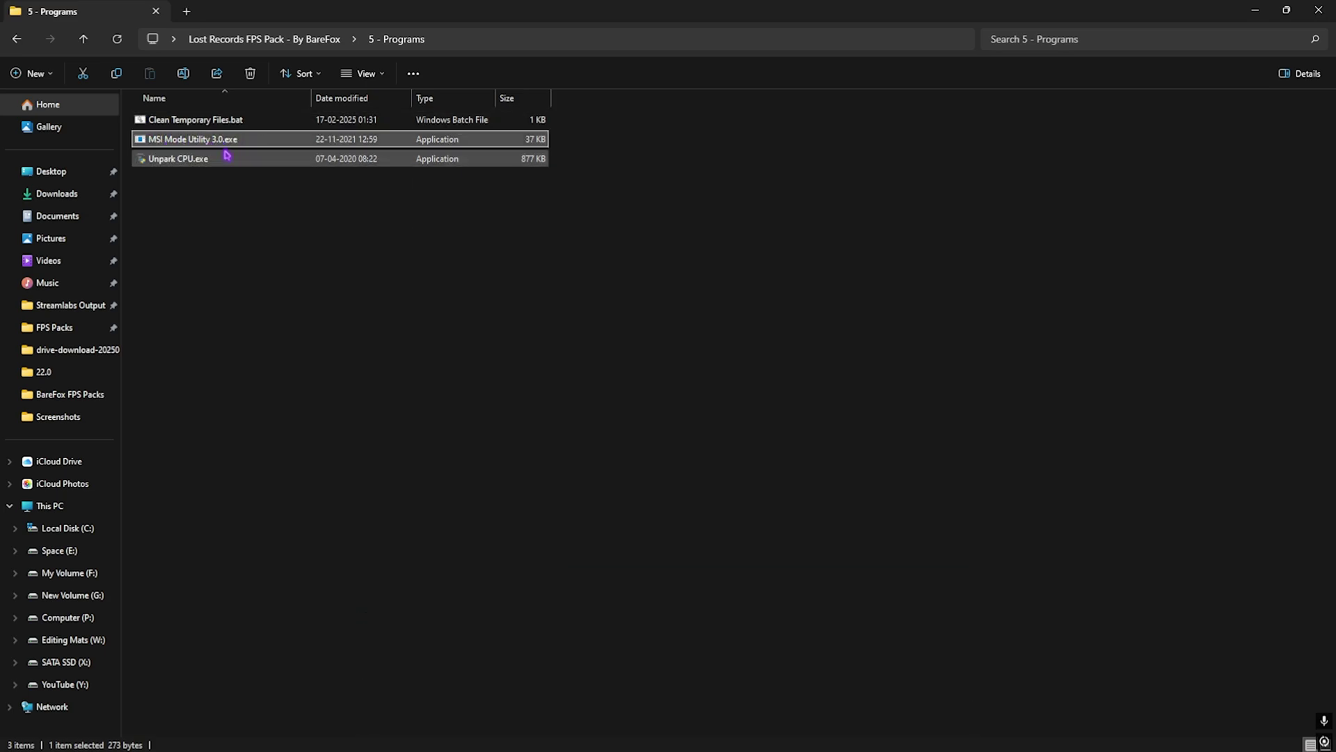
# - Run MSI Mode Utility 3.0.exe as administrator, set the RTX 2070 SUPER to High interrupt priority, and close it
pyautogui.click(259, 143)
pyautogui.rightClick(262, 143)
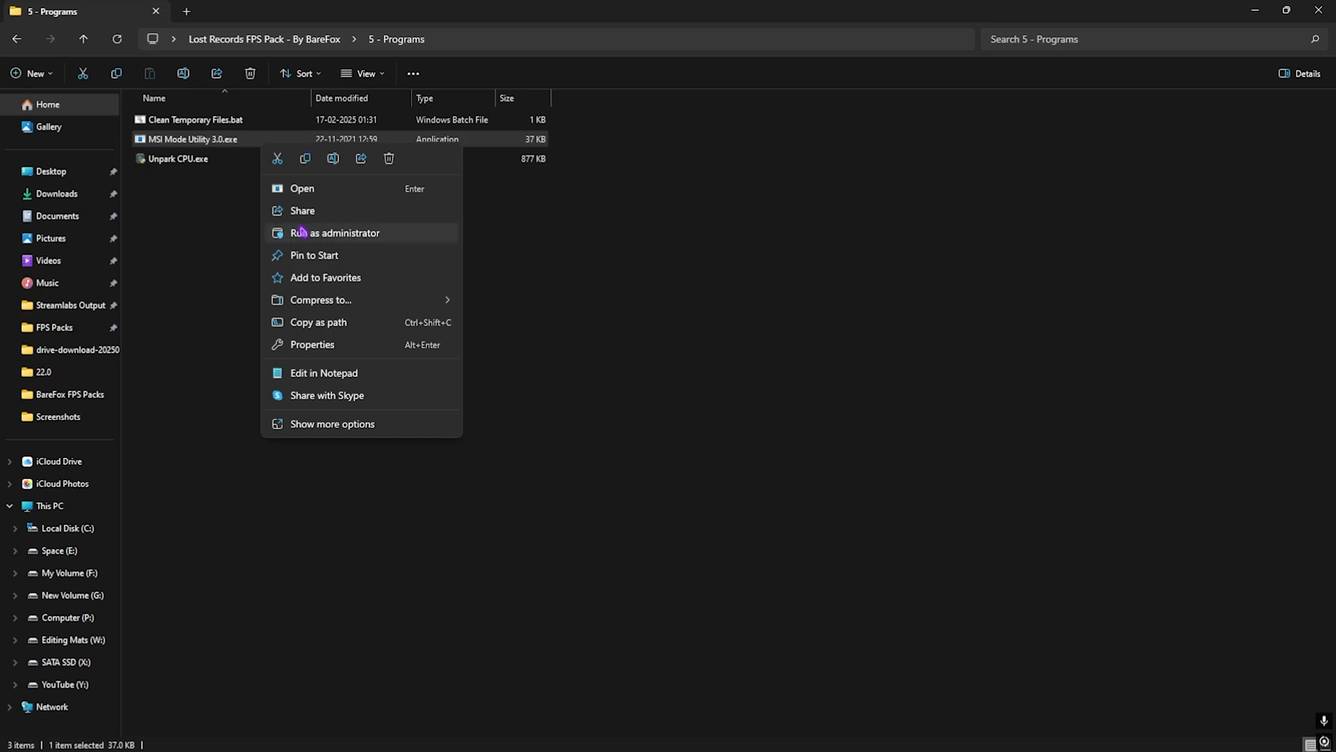
pyautogui.click(300, 233)
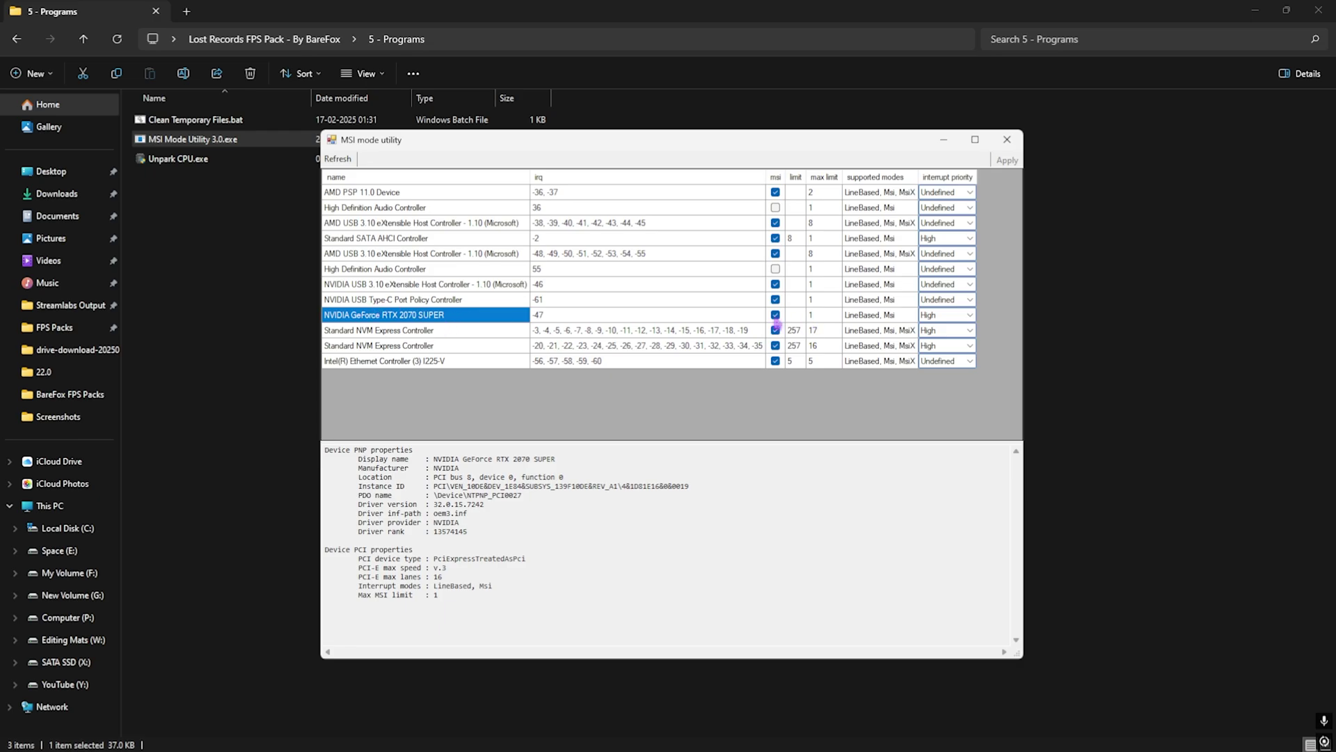
pyautogui.click(964, 314)
pyautogui.click(953, 350)
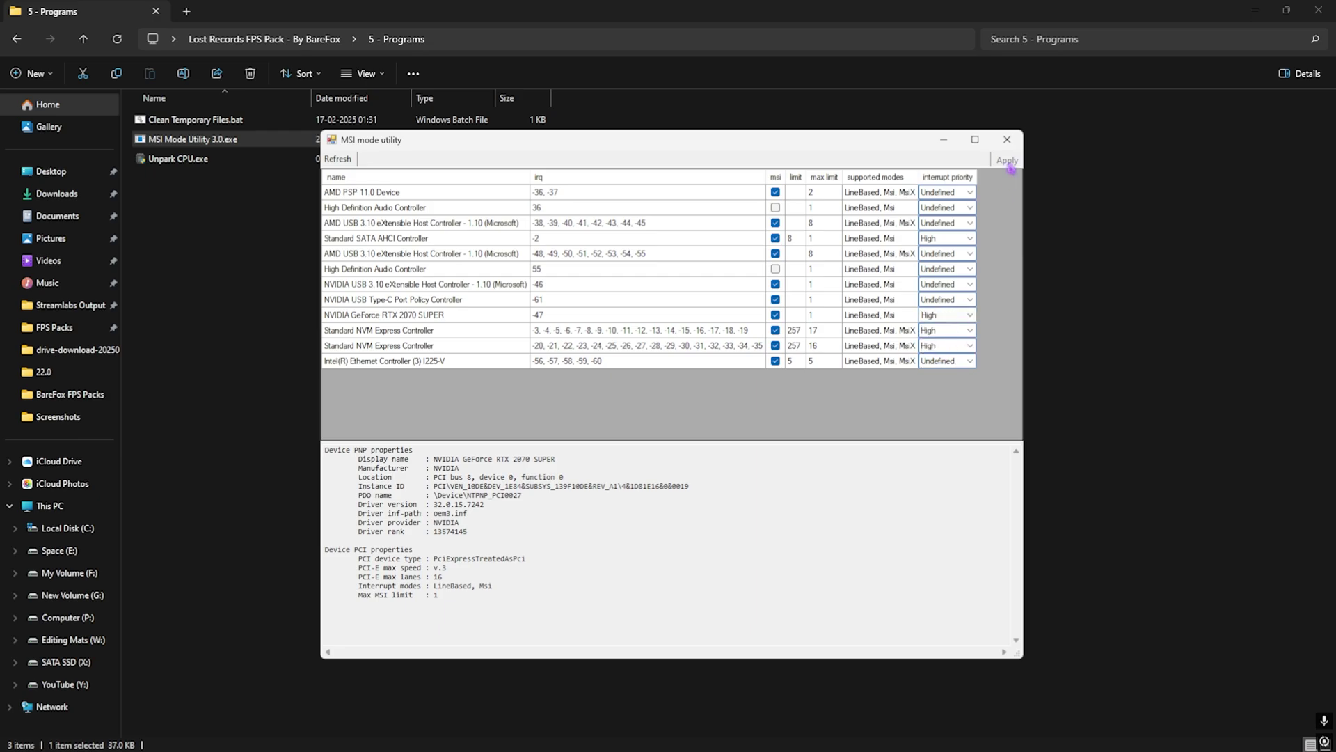
pyautogui.click(1008, 139)
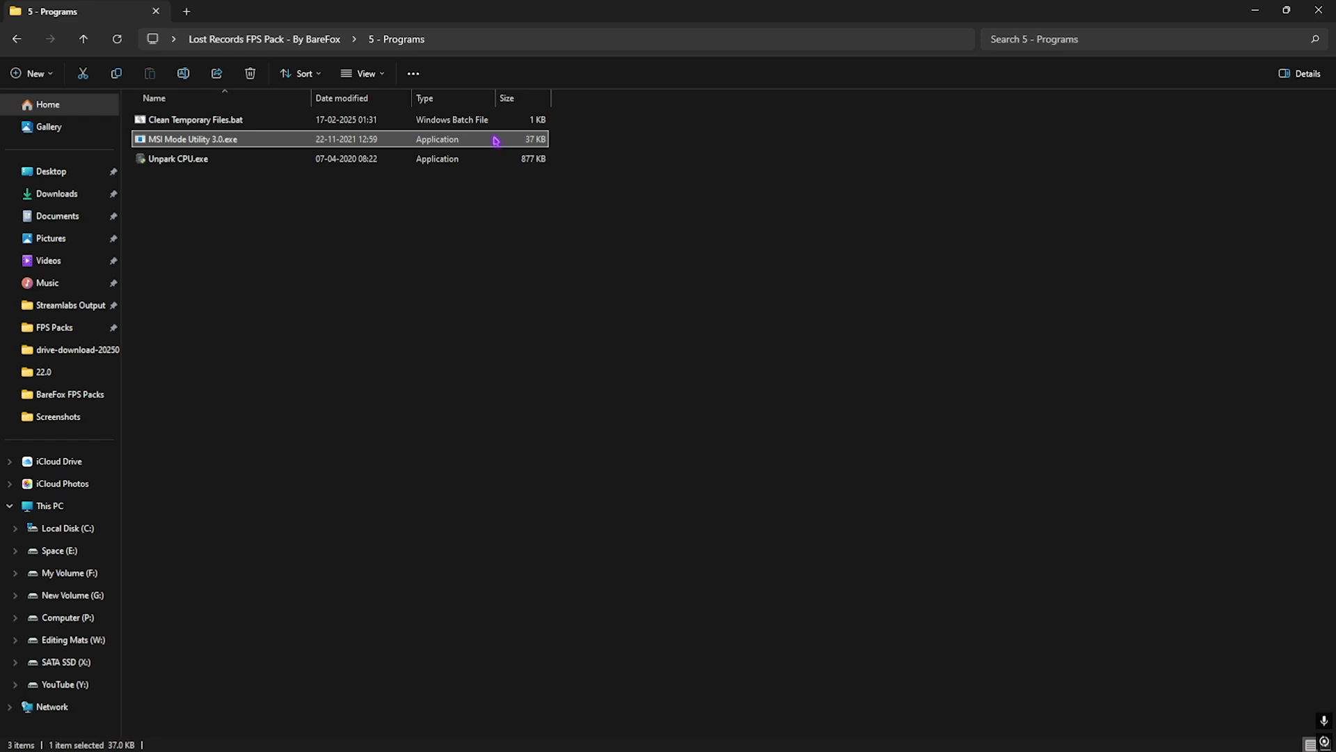
# - Run Unpark CPU.exe as administrator, set the core parking index to 100% unparked, apply, and close it
pyautogui.click(178, 162)
pyautogui.rightClick(179, 163)
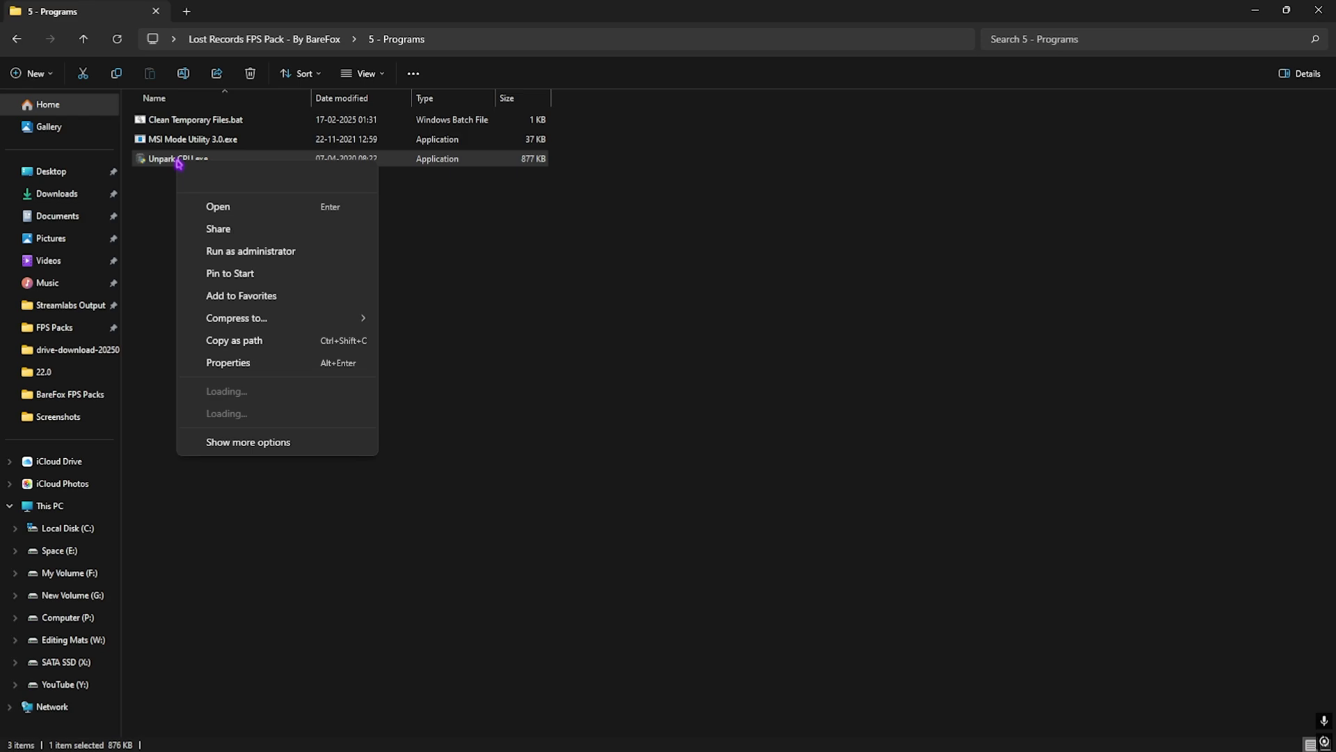
pyautogui.click(234, 251)
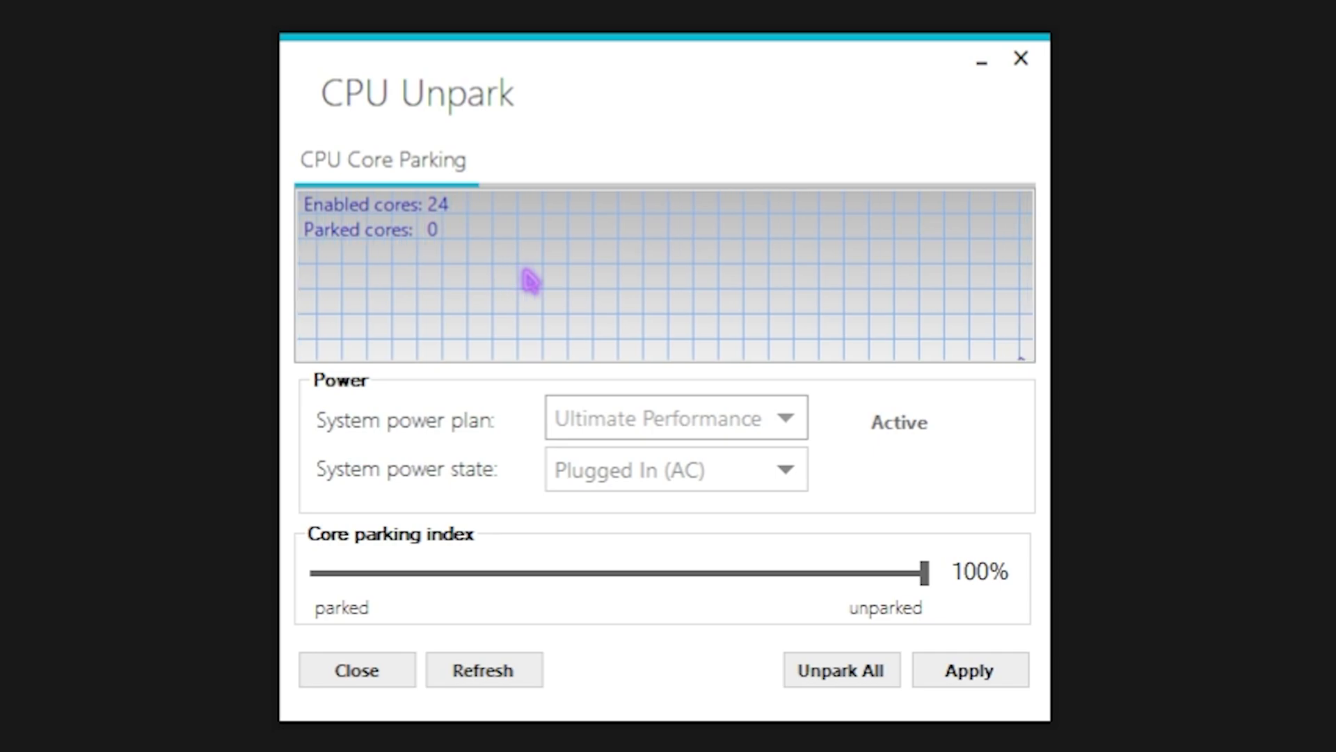
pyautogui.moveTo(925, 581); pyautogui.dragTo(974, 595)
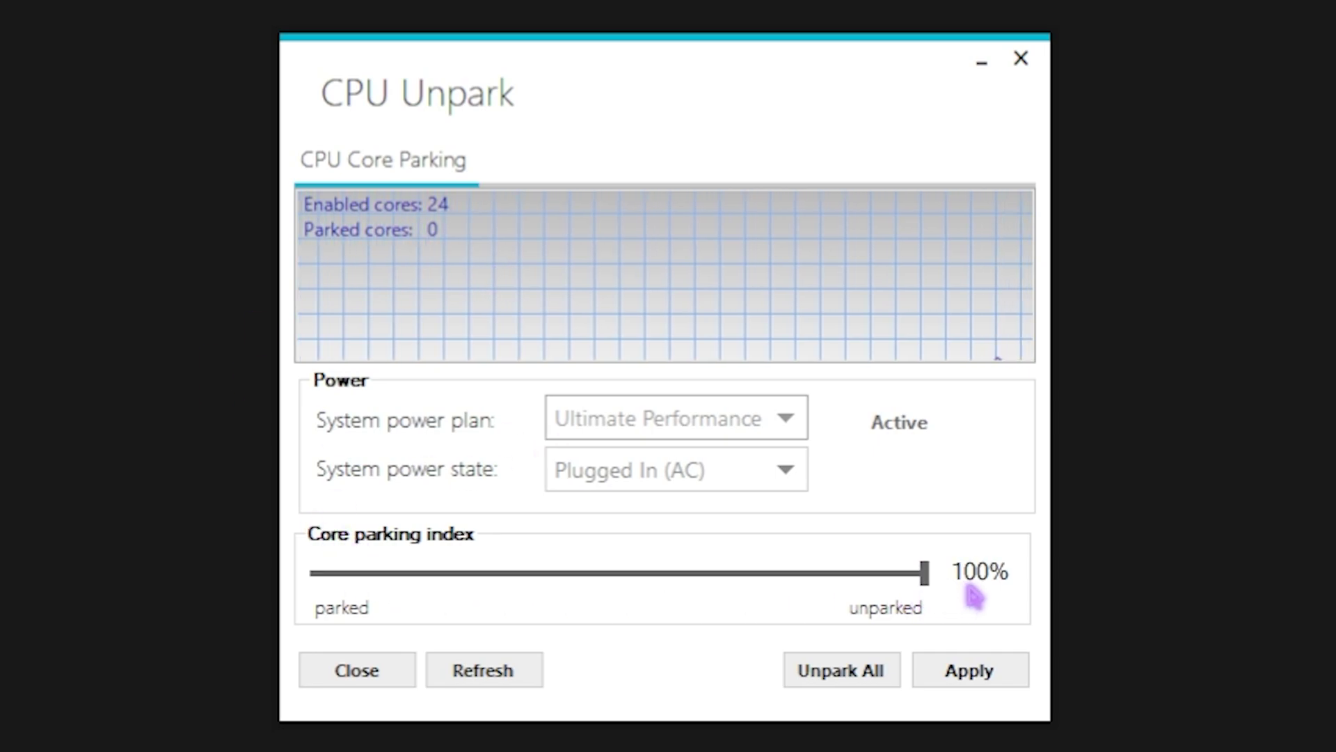
pyautogui.click(990, 679)
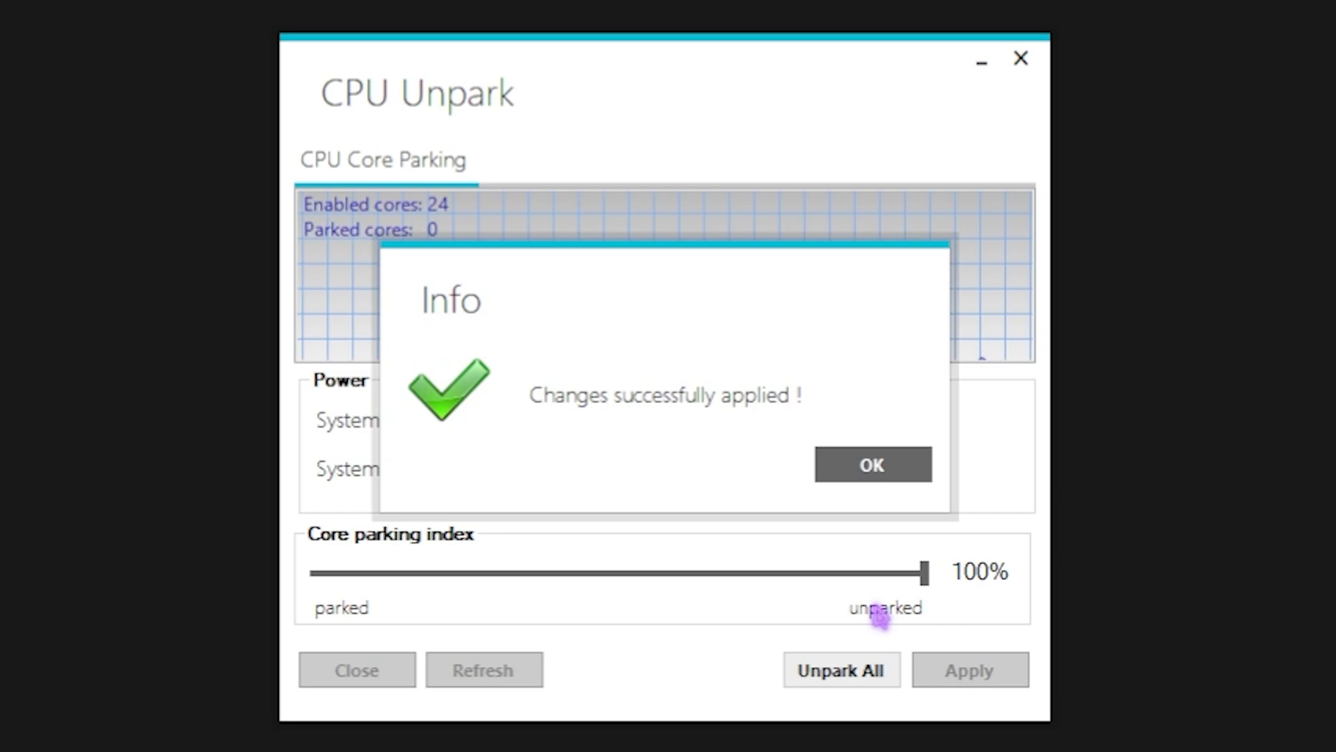
pyautogui.click(901, 471)
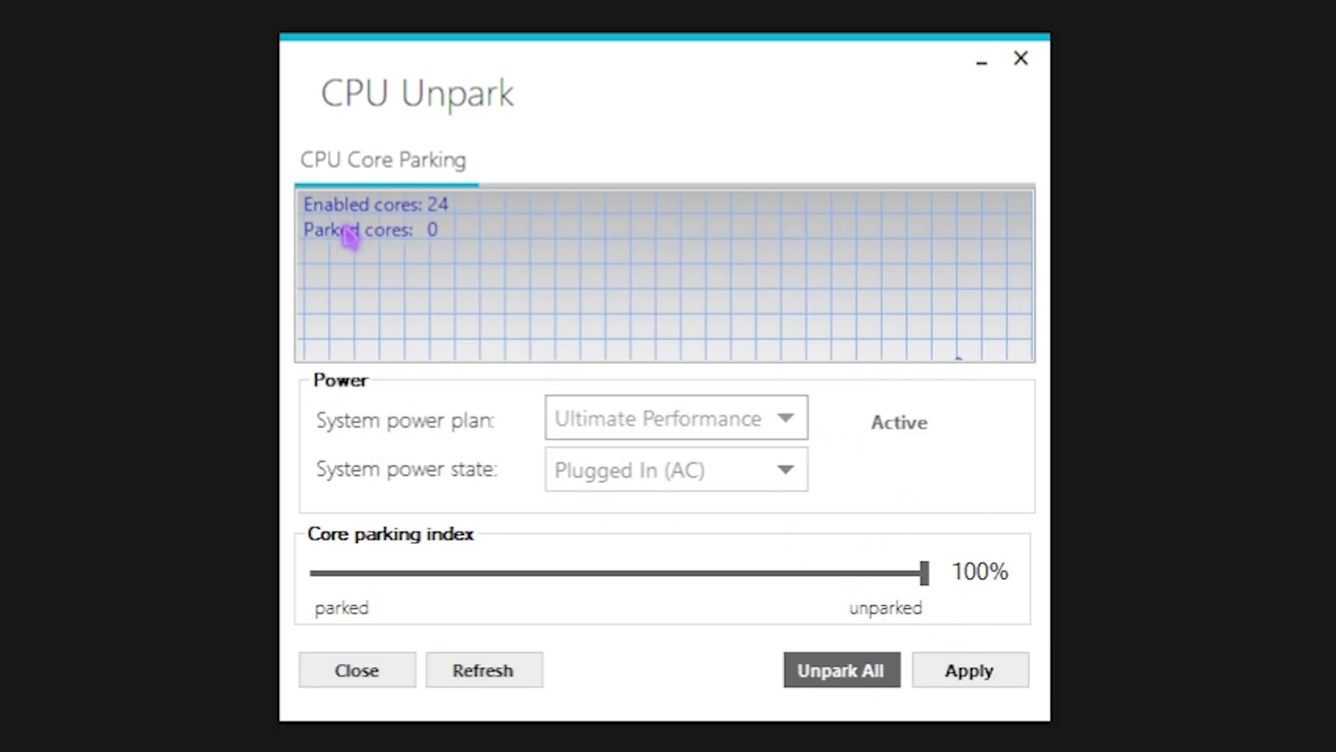
pyautogui.click(1020, 58)
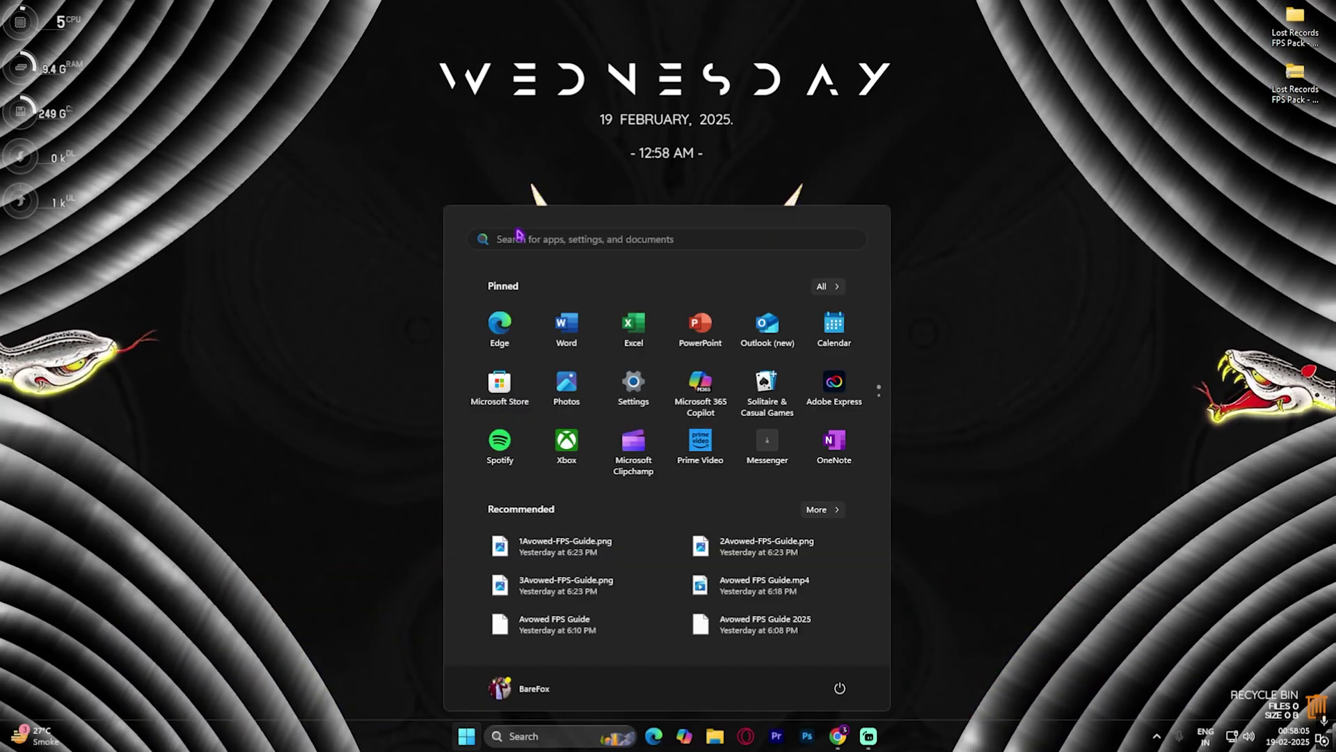
# - Start a Start-menu search for an app
pyautogui.click(518, 238)
# - Search 'msc' to open System Configuration, hide all Microsoft services, and scroll the remaining services
pyautogui.write('ms')
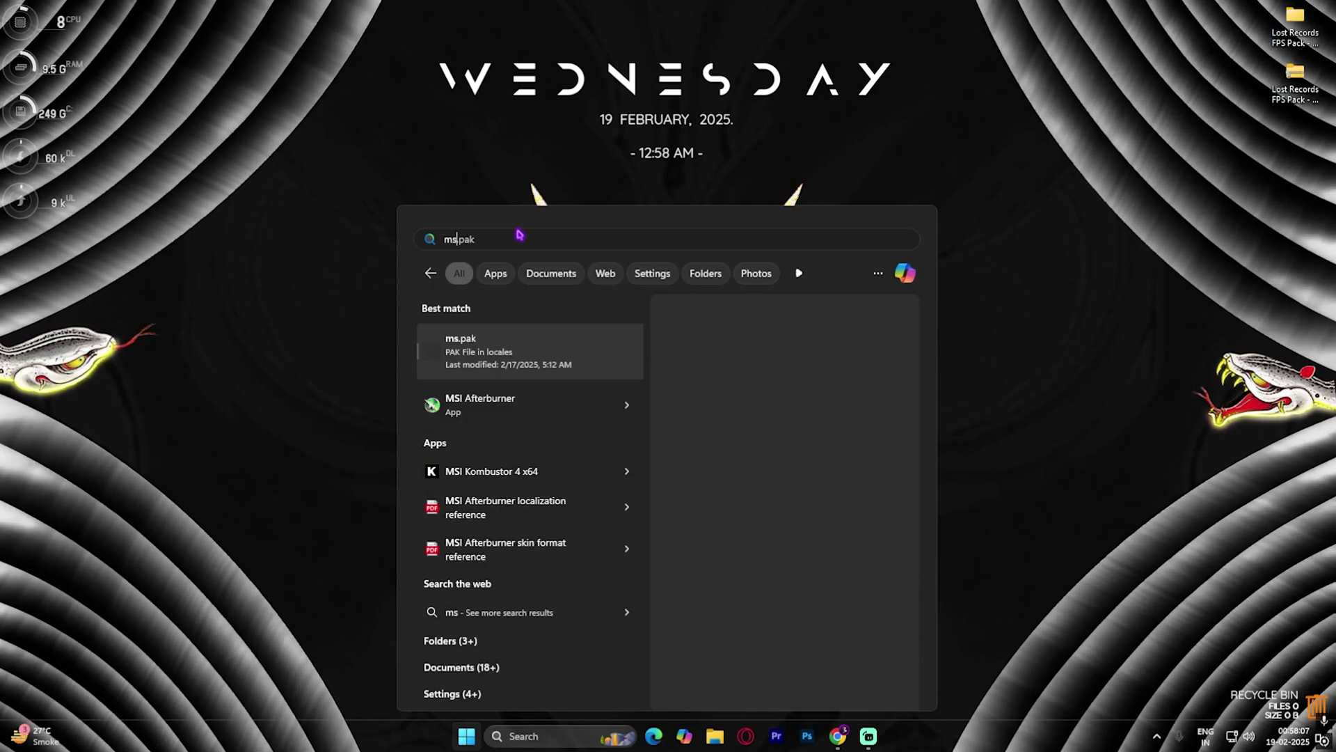
pyautogui.write('c')
pyautogui.click(512, 342)
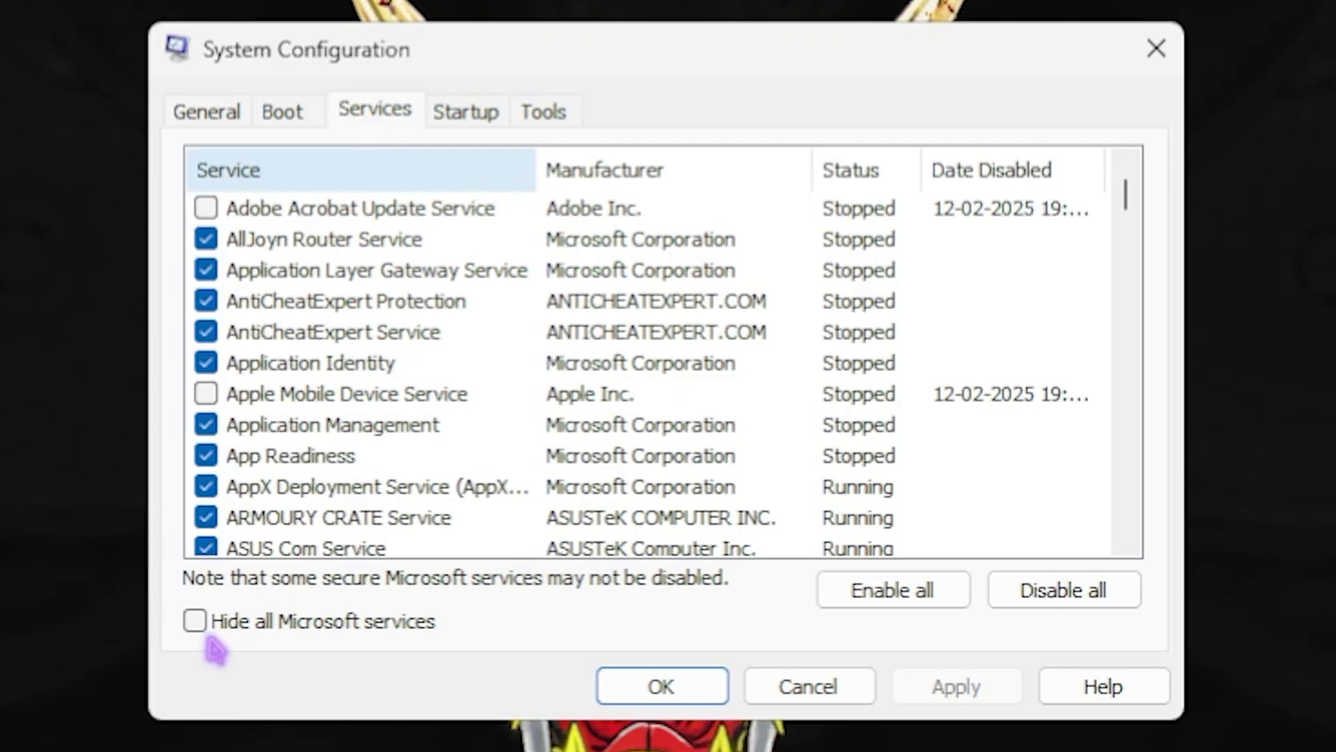
pyautogui.click(196, 621)
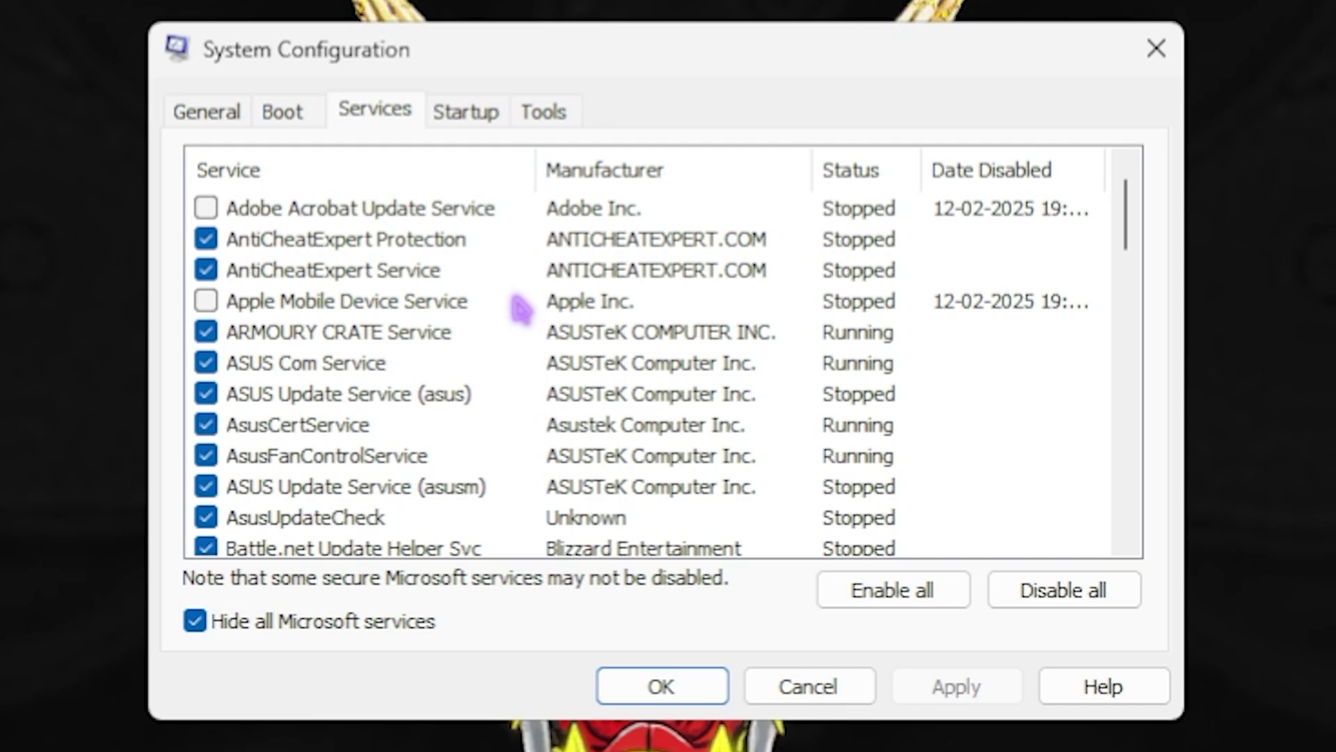
pyautogui.scroll(-4, 520, 308)
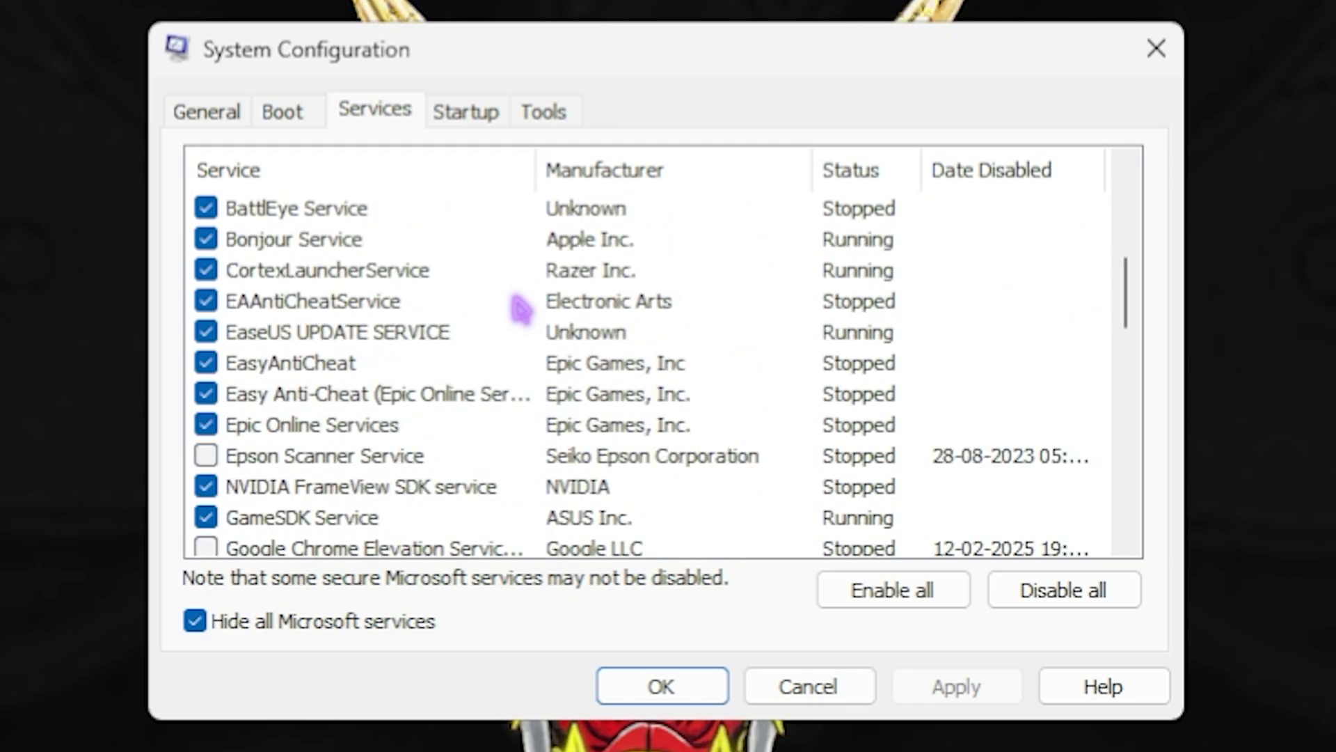
pyautogui.scroll(-3, 521, 308)
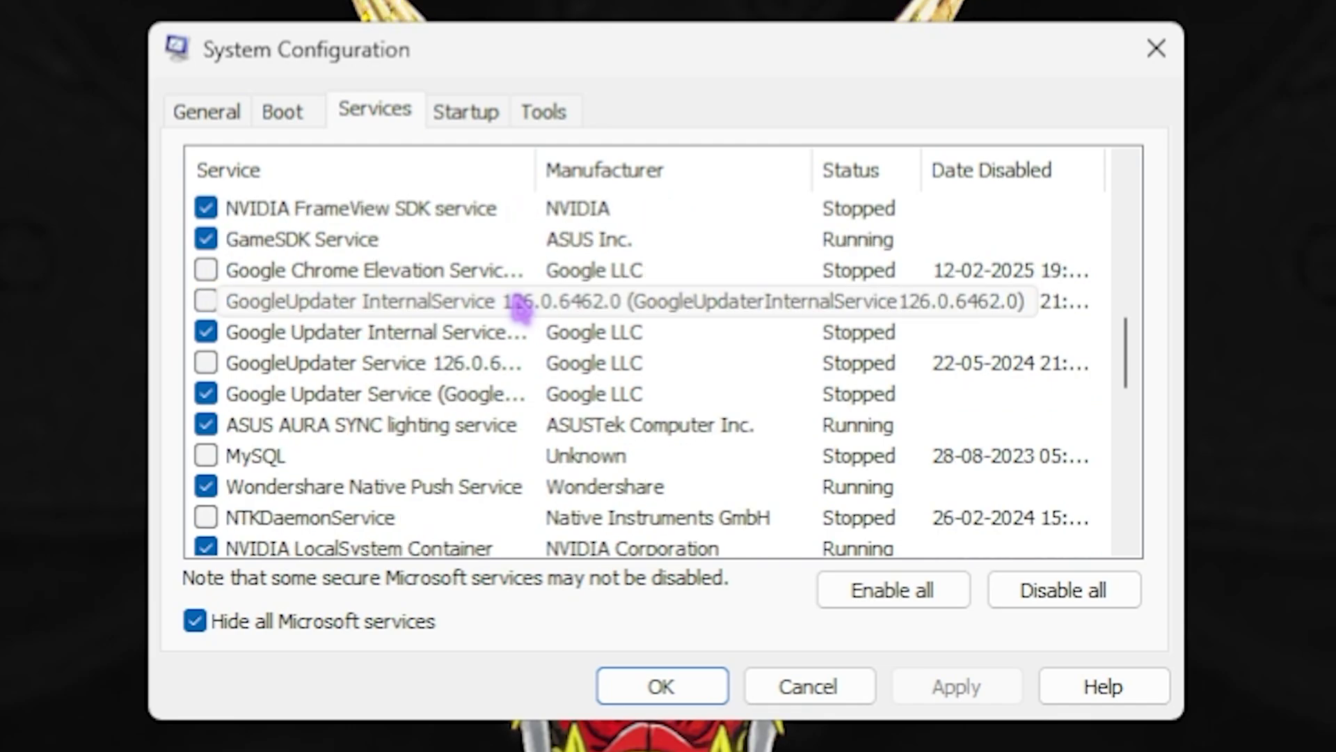
pyautogui.scroll(-3, 521, 308)
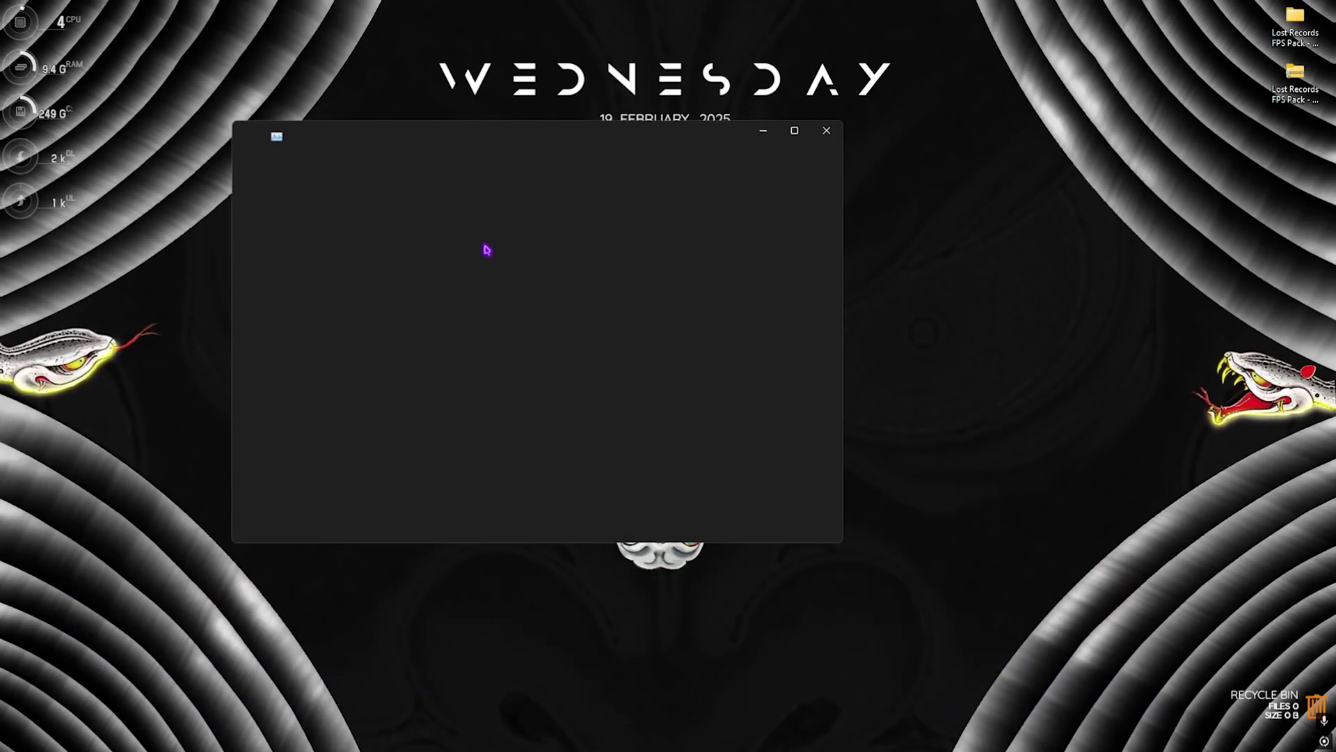
# - Maximize Task Manager, show Startup apps, and scroll the list, selecting the XMouseButtonControl.exe entry
pyautogui.click(794, 130)
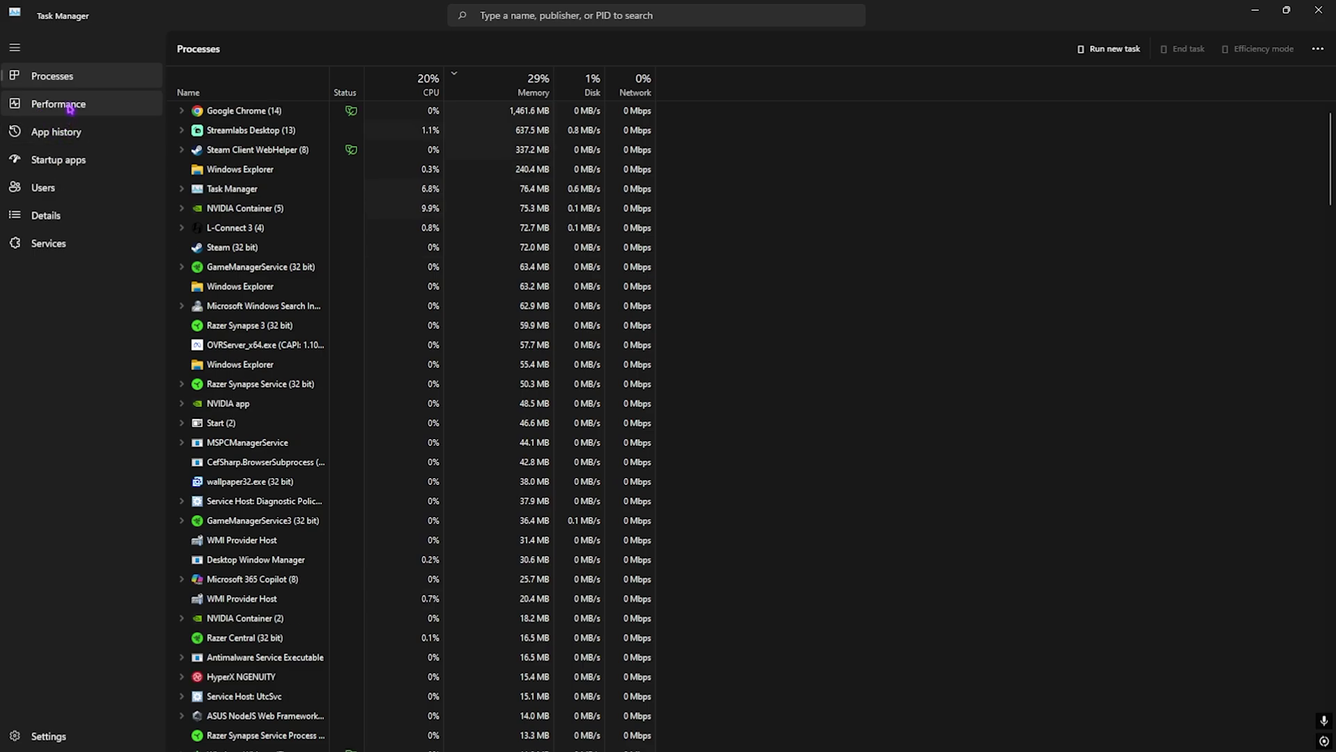
pyautogui.click(57, 162)
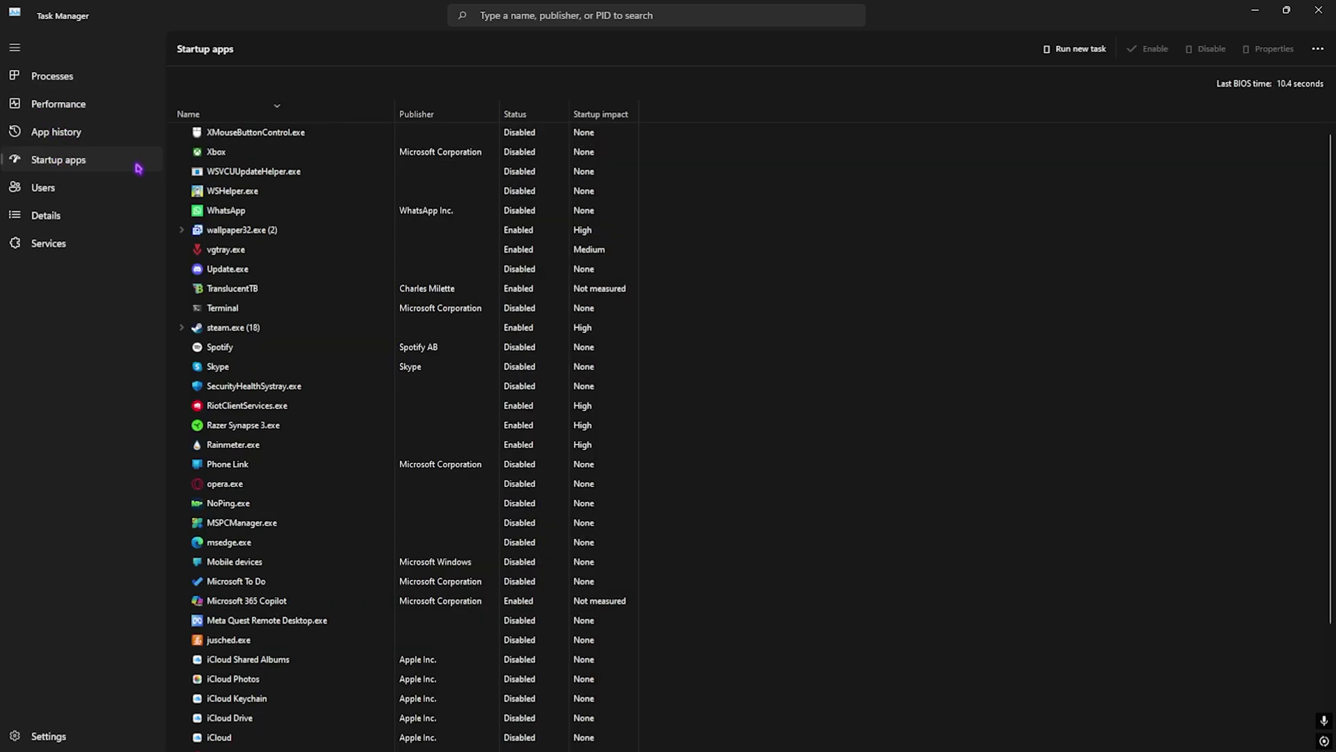
pyautogui.scroll(-3, 313, 450)
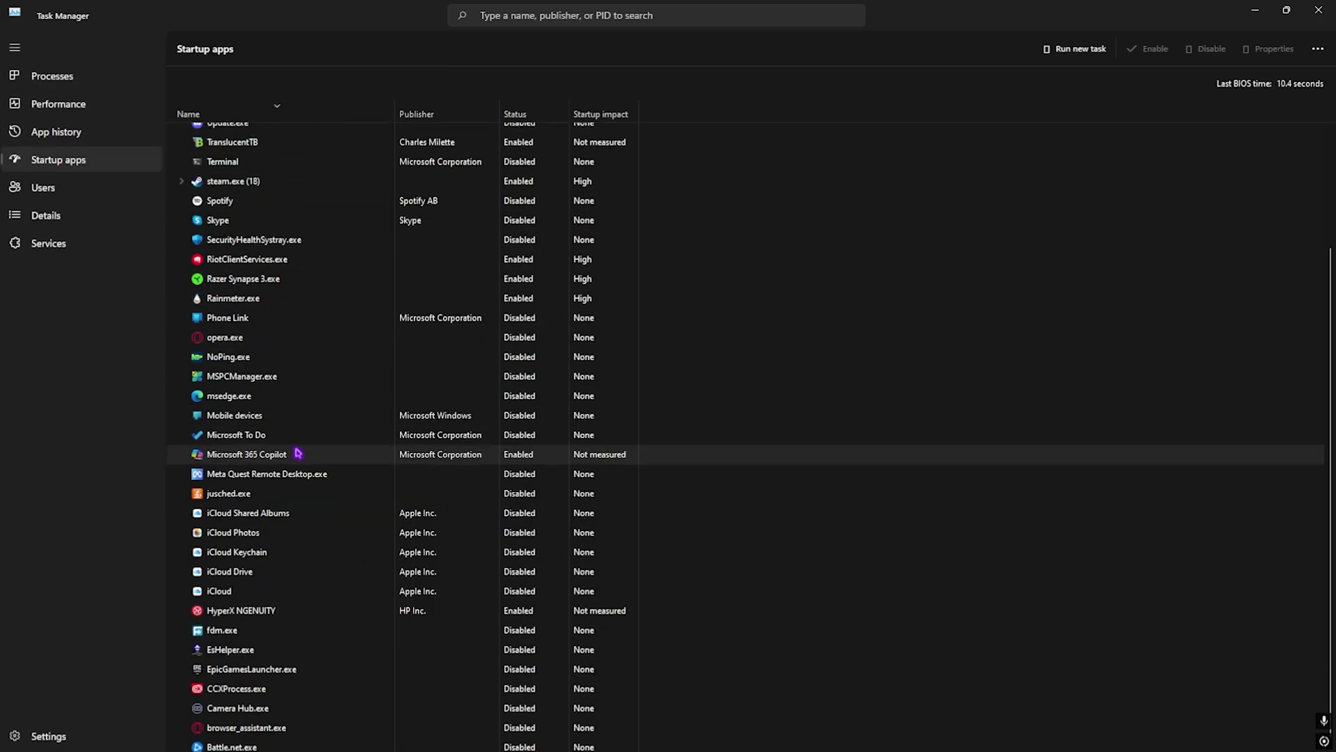
pyautogui.scroll(3, 299, 441)
pyautogui.click(277, 139)
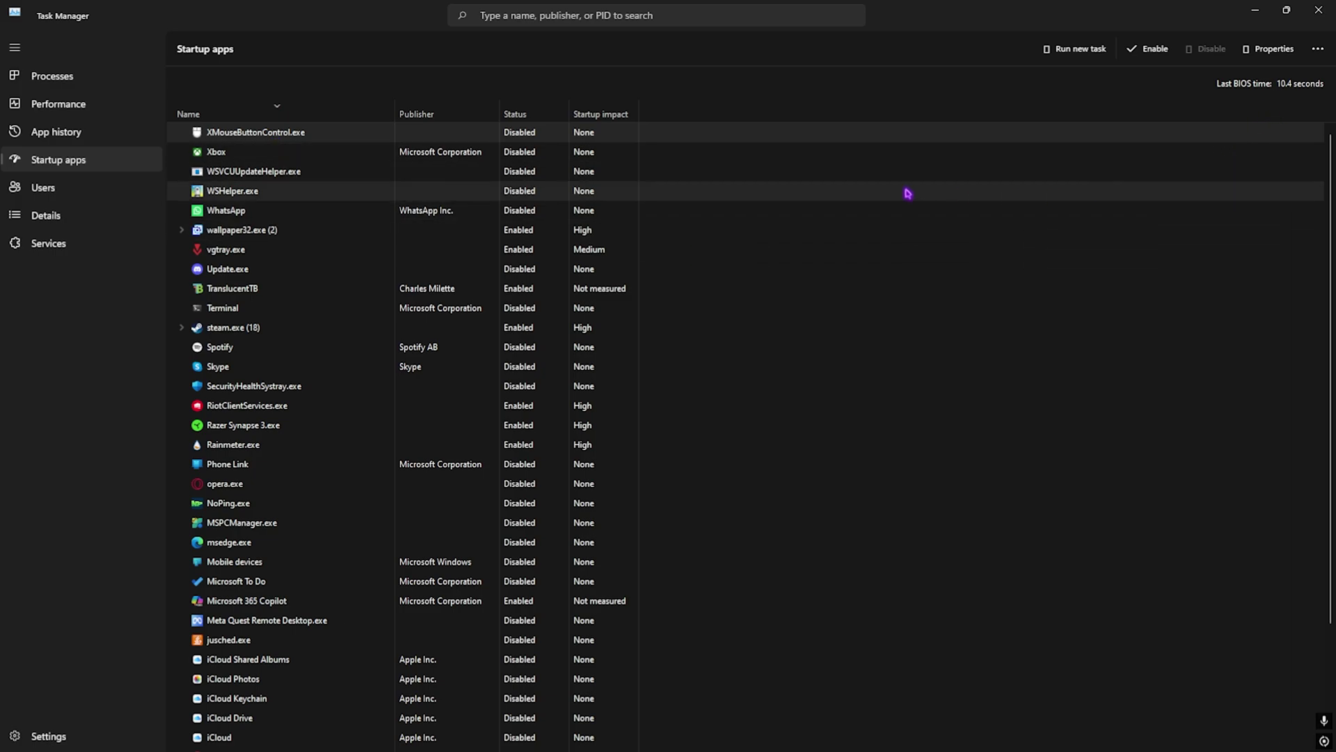
pyautogui.scroll(-1, 555, 507)
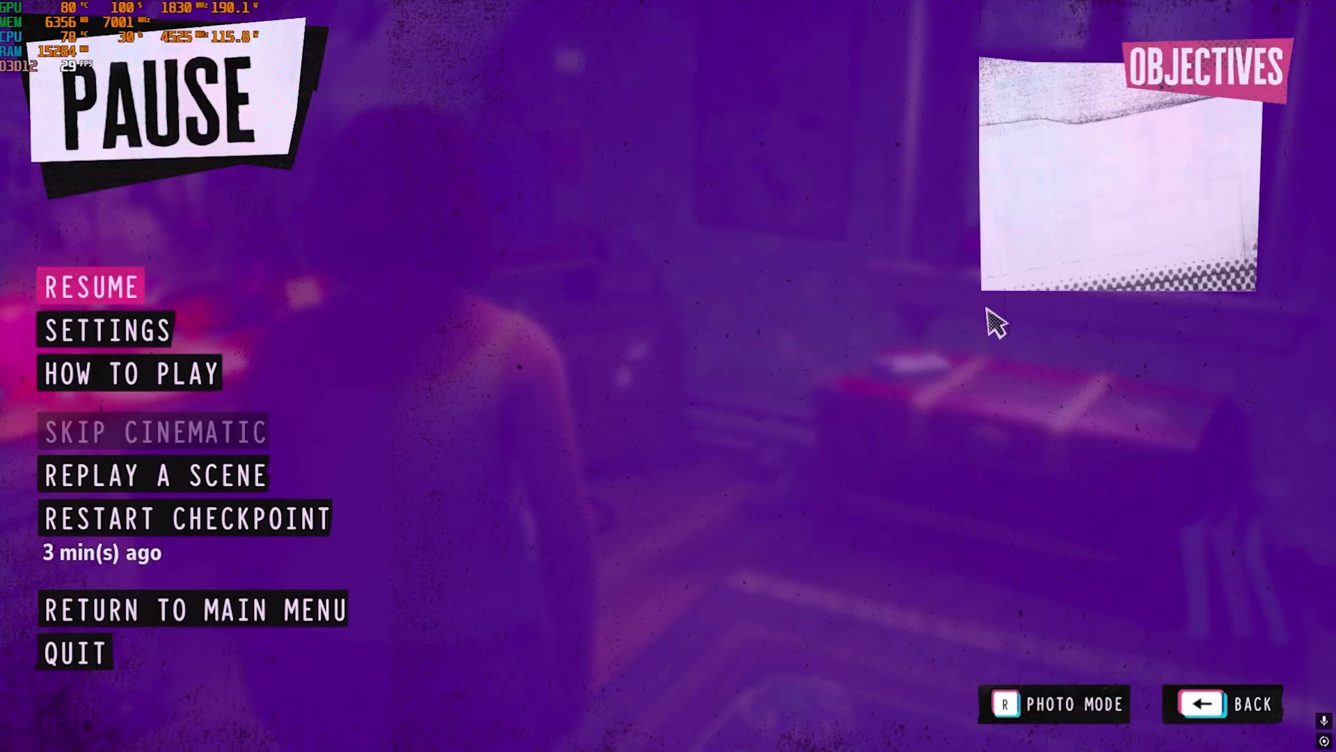
# - In Video settings, set display mode to Fullscreen and turn off motion blur, camera shake and camera smoothing
pyautogui.click(147, 326)
pyautogui.click(792, 135)
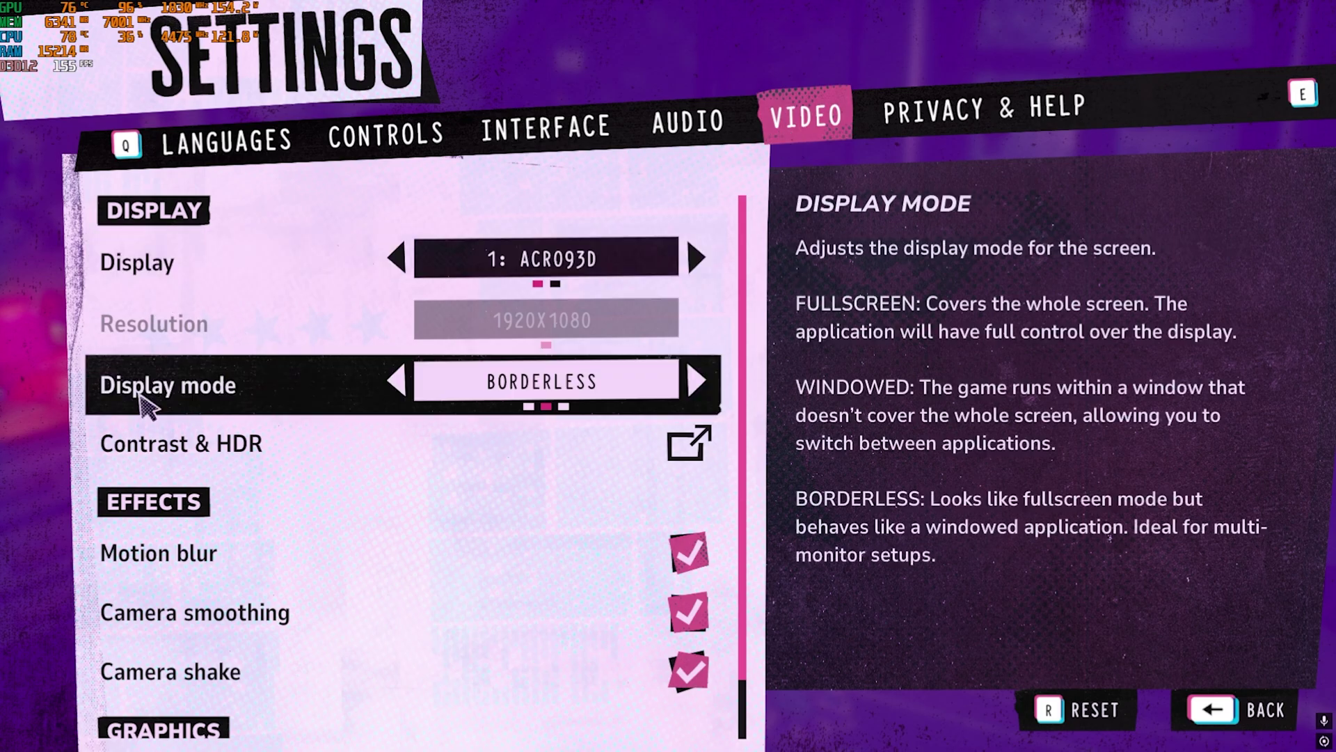
pyautogui.click(398, 382)
pyautogui.scroll(-1, 200, 492)
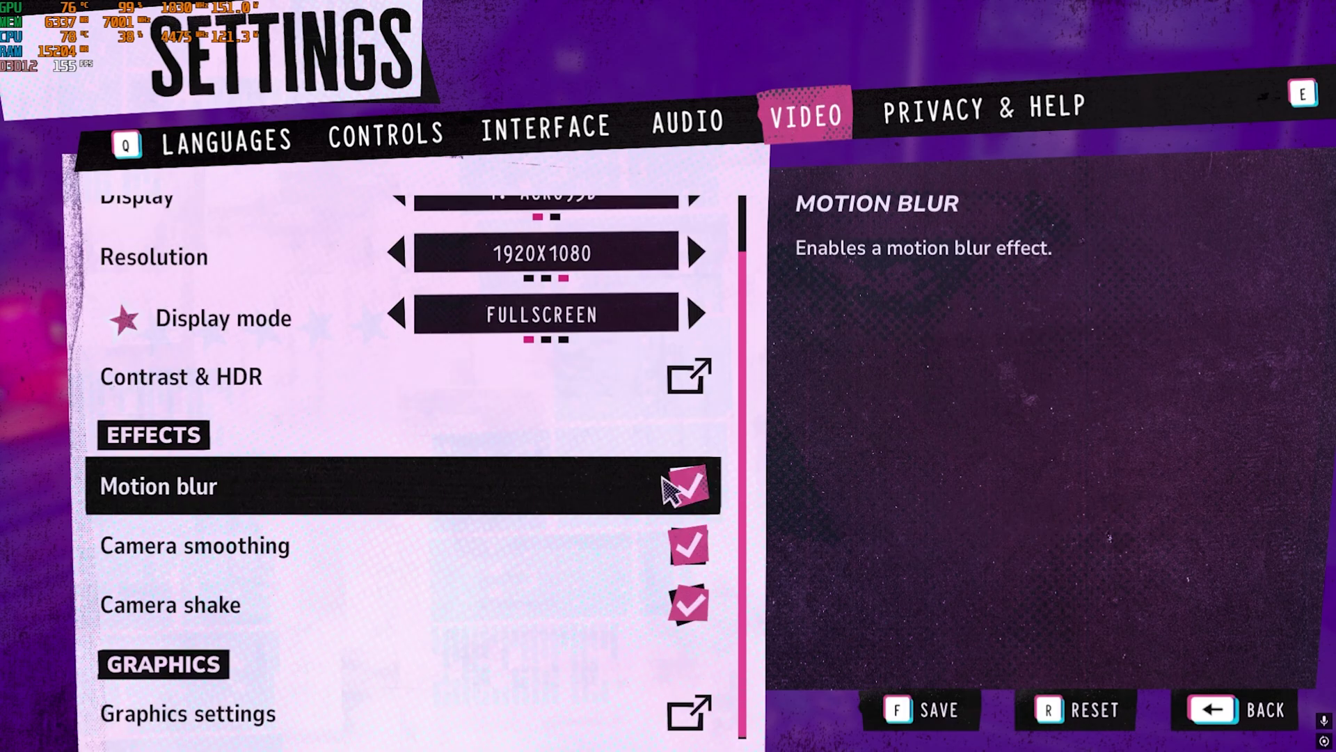
pyautogui.click(686, 487)
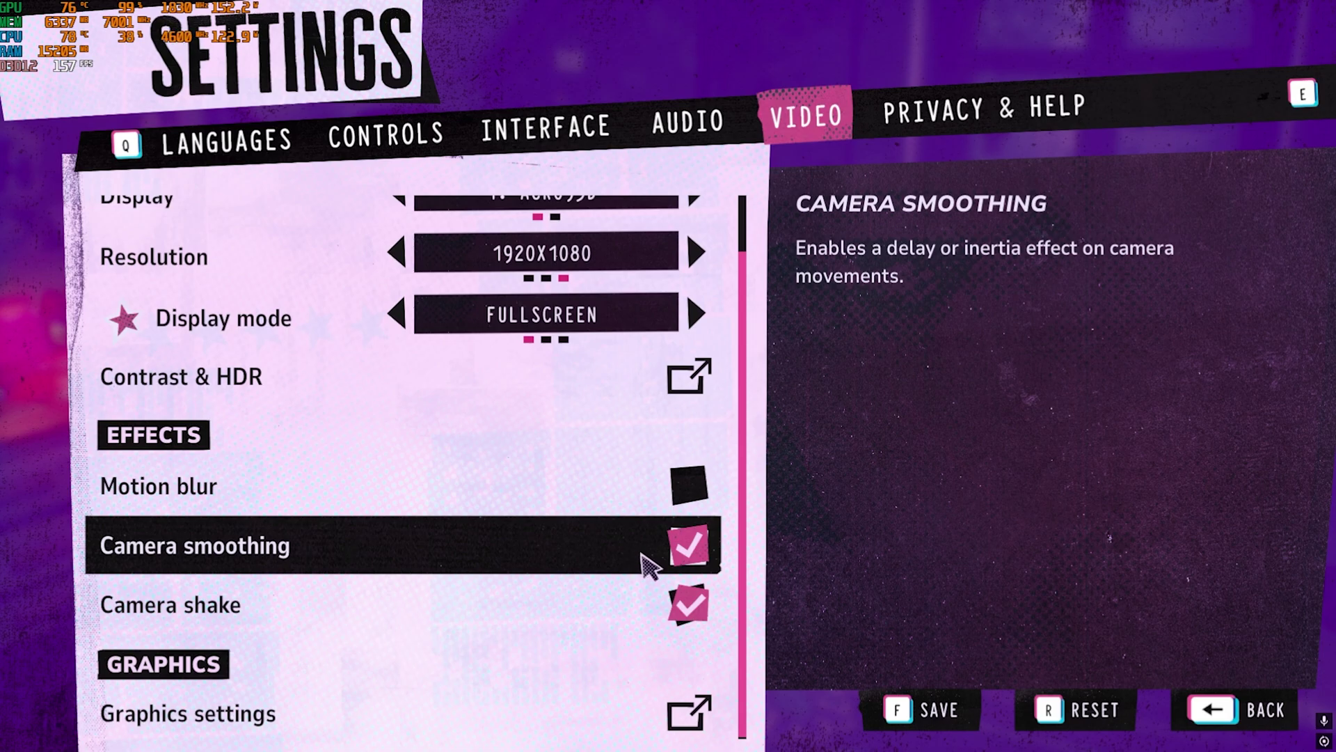
pyautogui.click(387, 618)
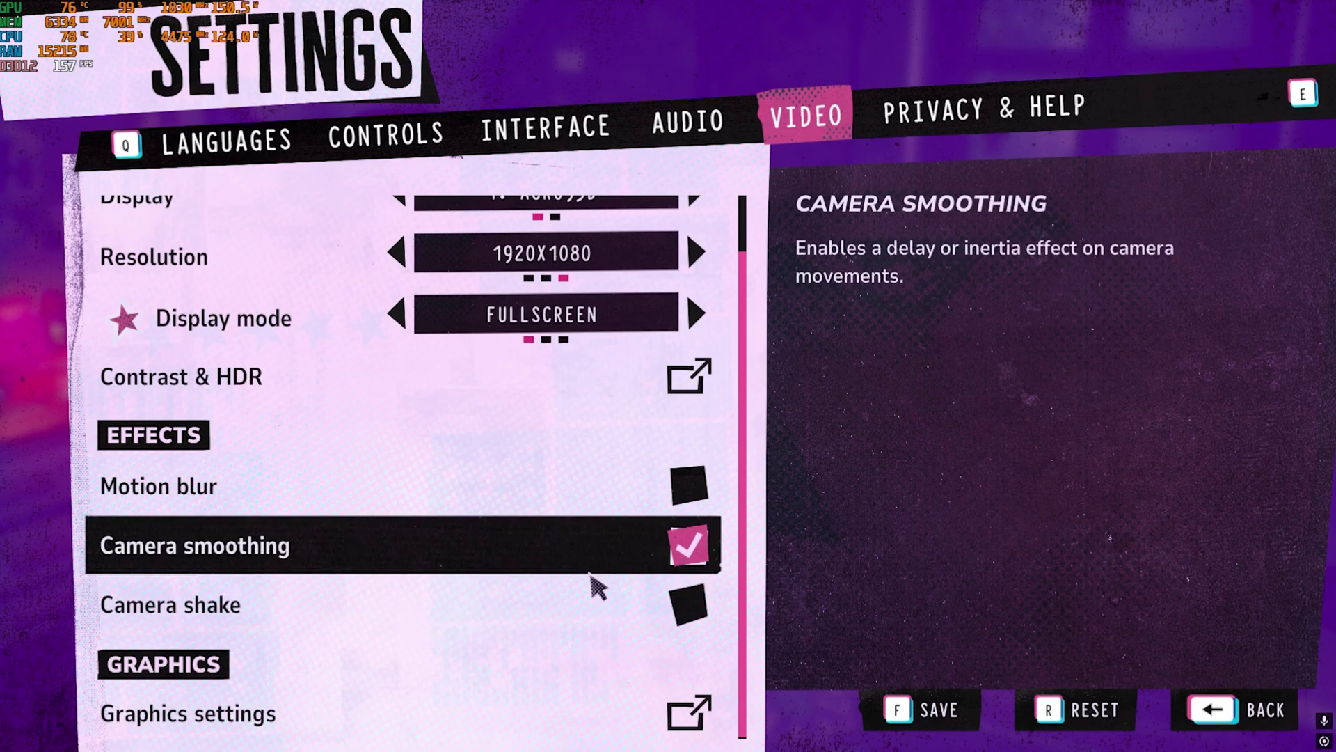
pyautogui.click(307, 556)
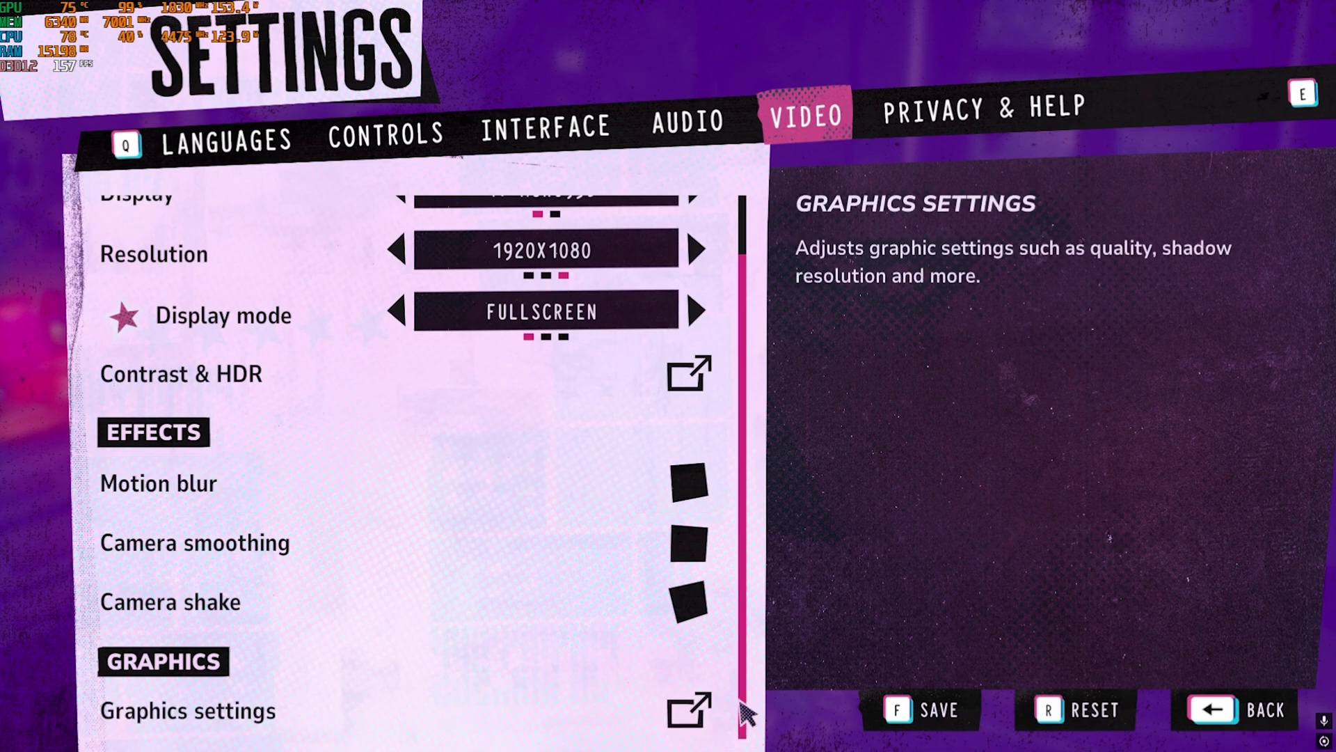
# - Save the video changes and move on to the Graphics settings page
pyautogui.click(679, 713)
pyautogui.click(588, 541)
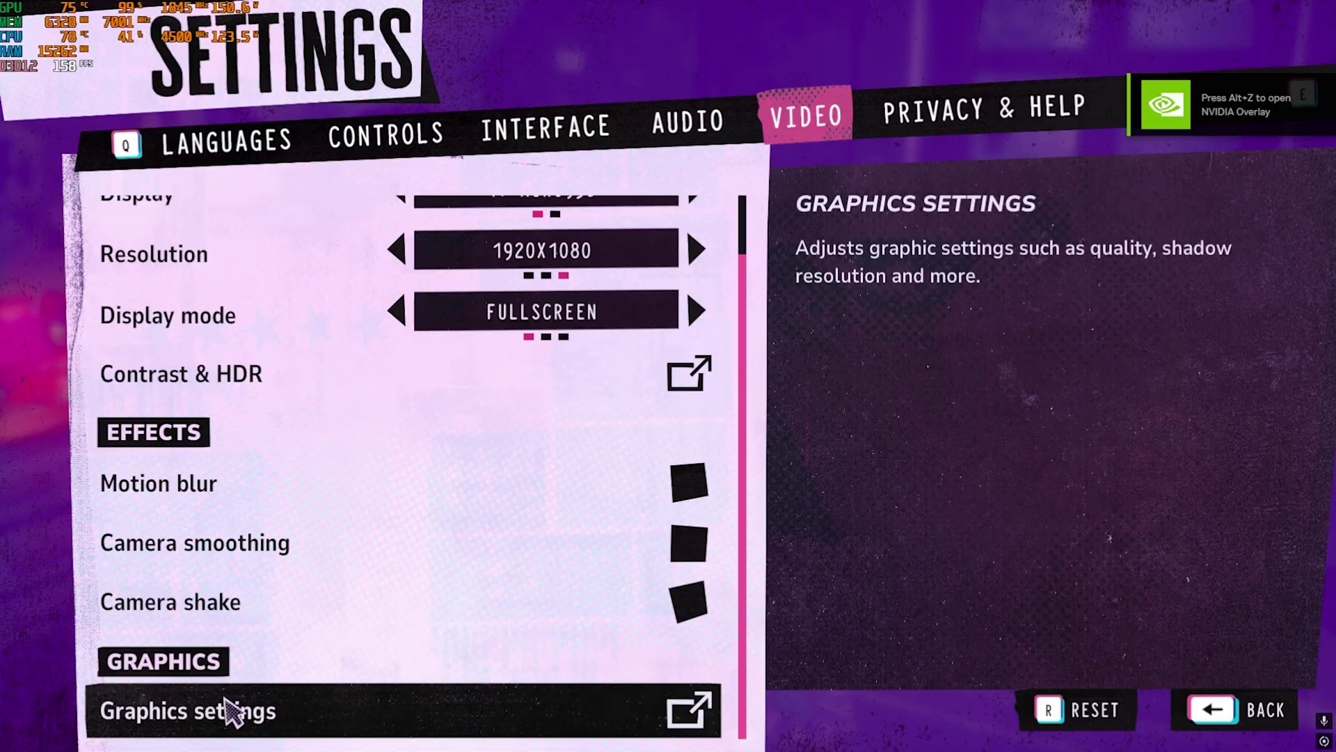
pyautogui.click(230, 711)
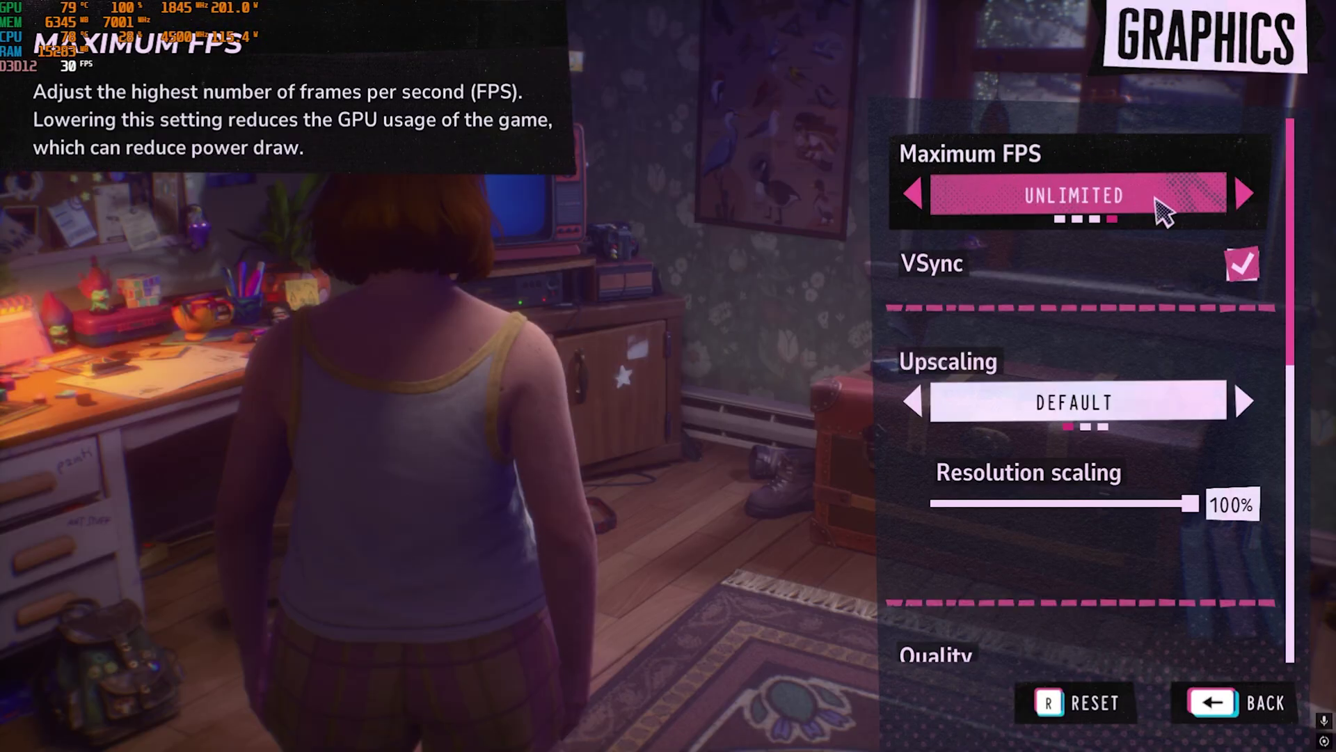
# - Turn off VSync, set upscaling to NVIDIA DLSS, and settle the DLSS quality mode on Performance
pyautogui.click(1129, 271)
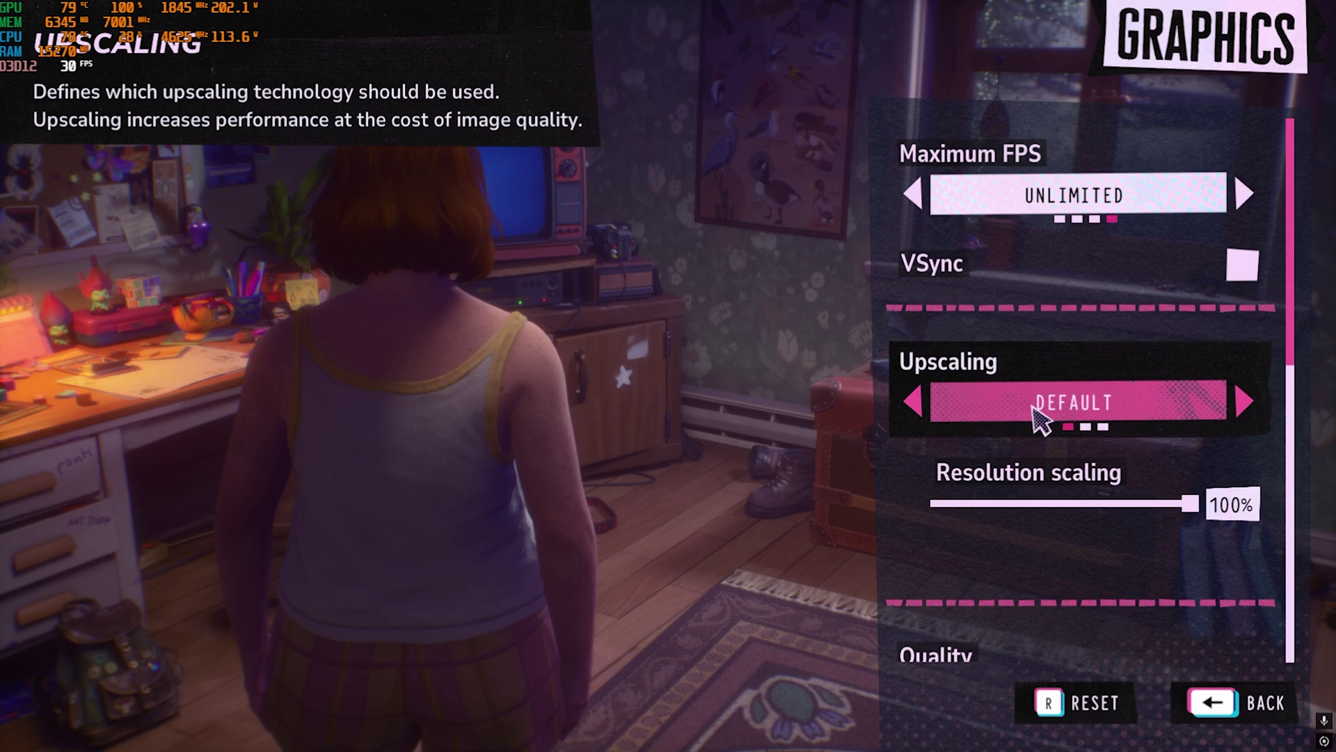
pyautogui.click(1246, 411)
pyautogui.click(1247, 411)
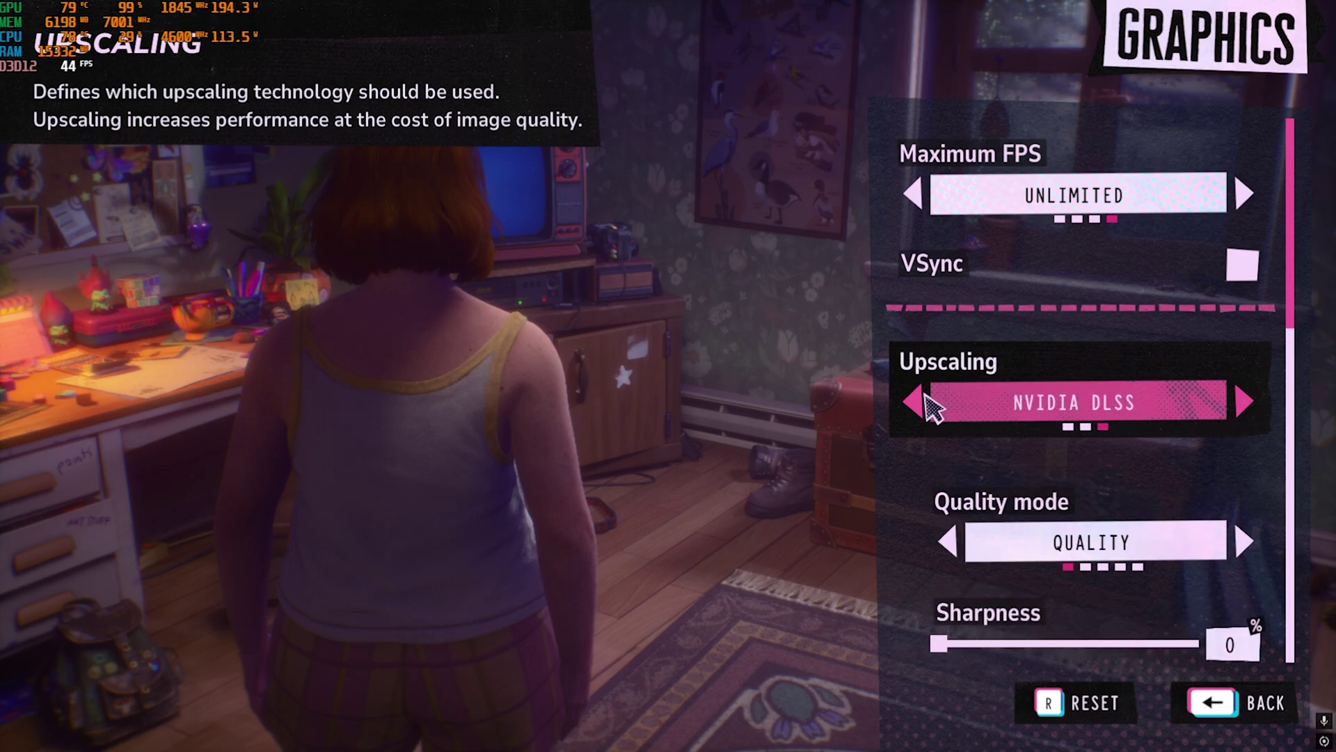
pyautogui.click(917, 403)
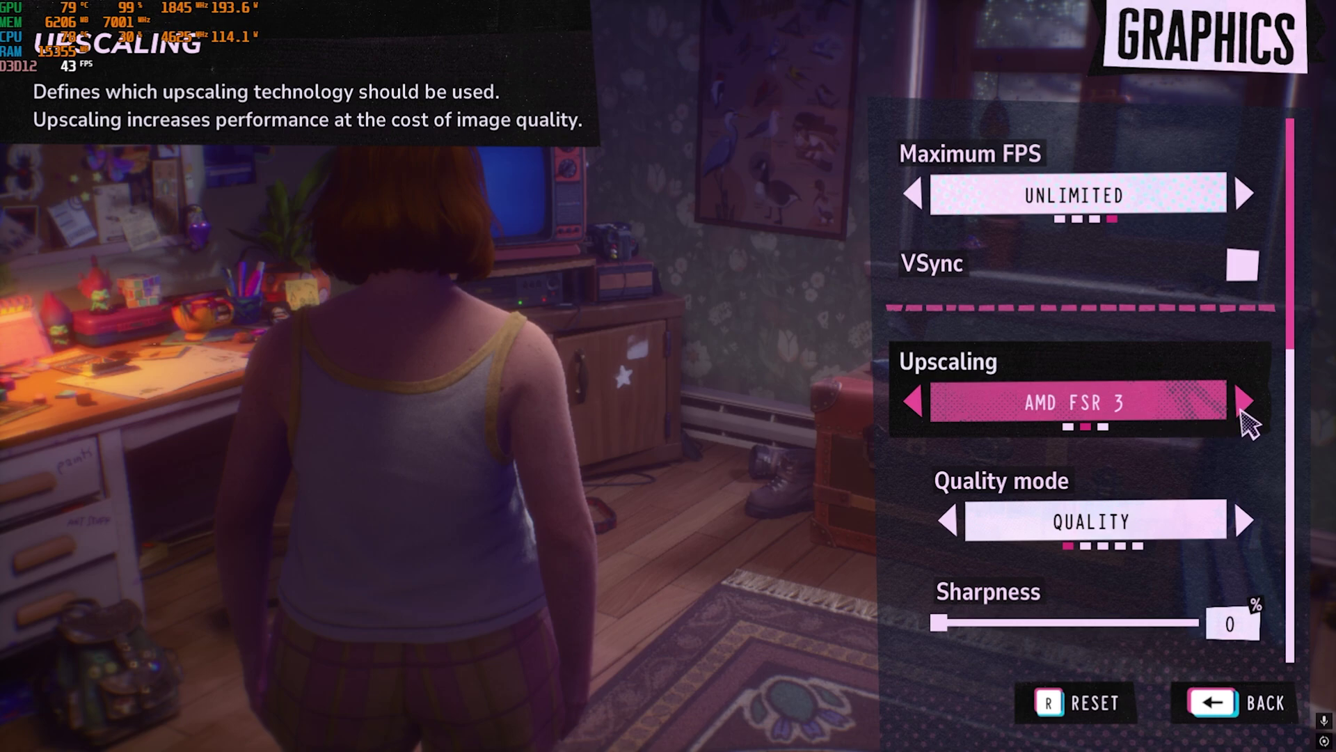
pyautogui.click(1244, 405)
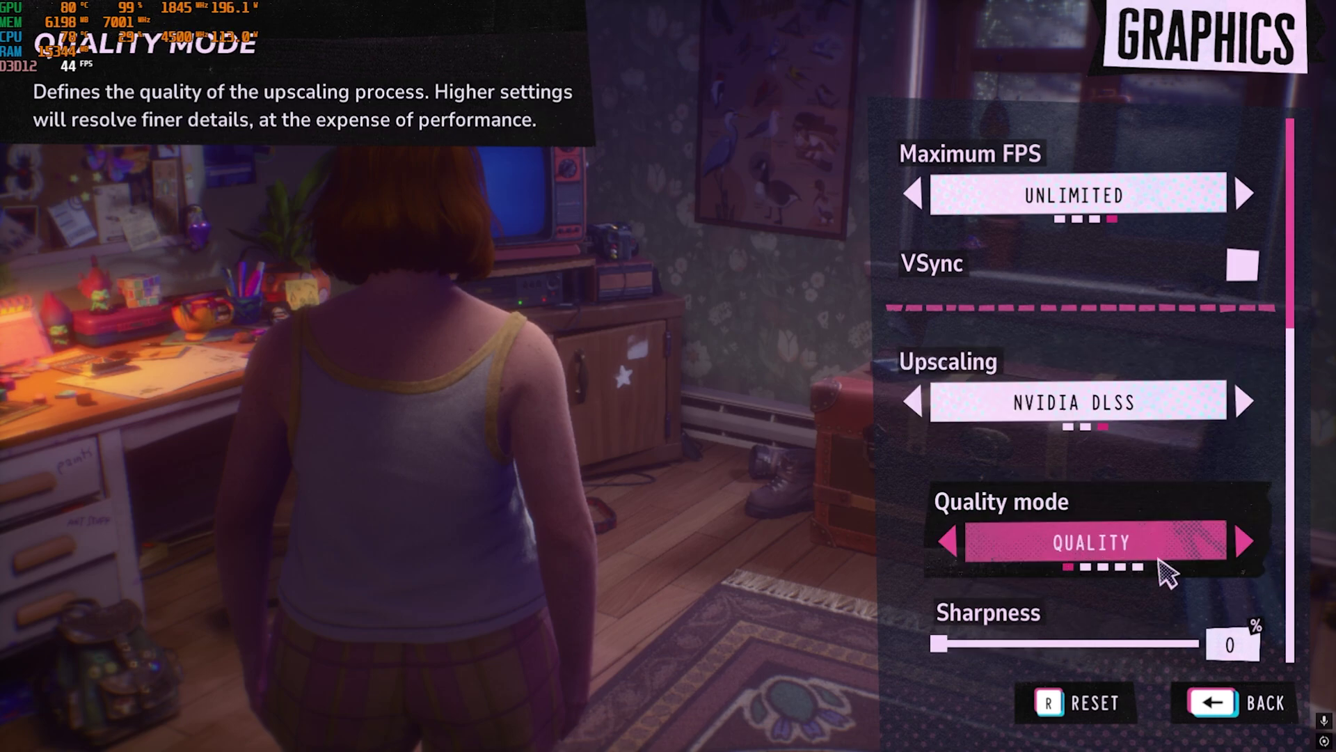
pyautogui.click(1246, 543)
pyautogui.click(1246, 543)
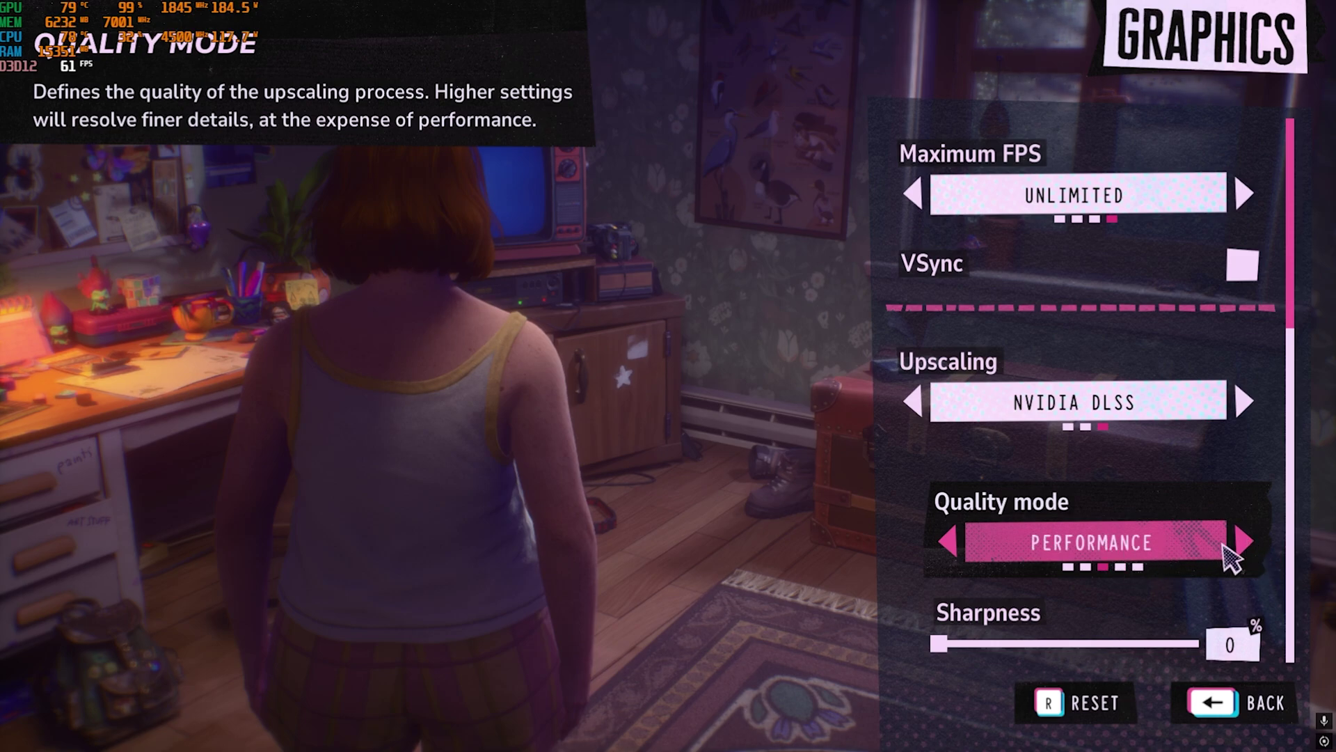
pyautogui.click(1225, 544)
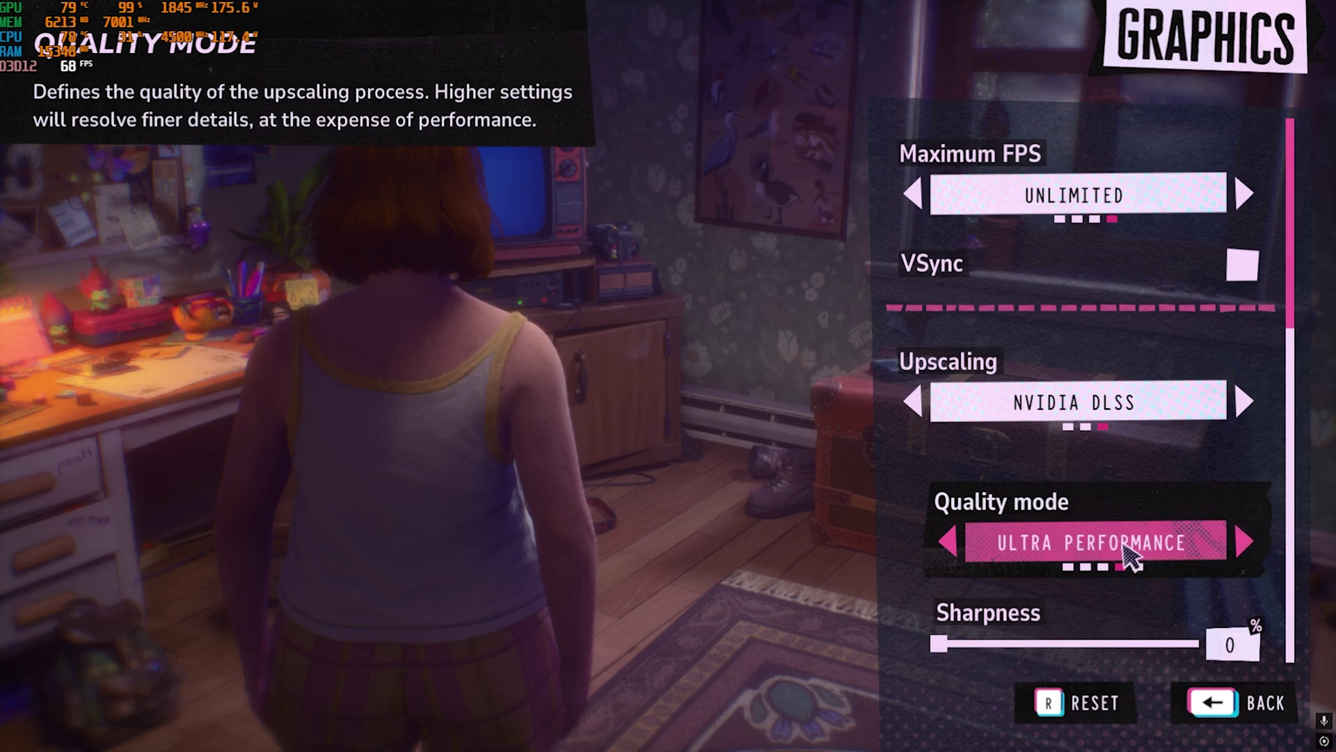
pyautogui.click(1232, 545)
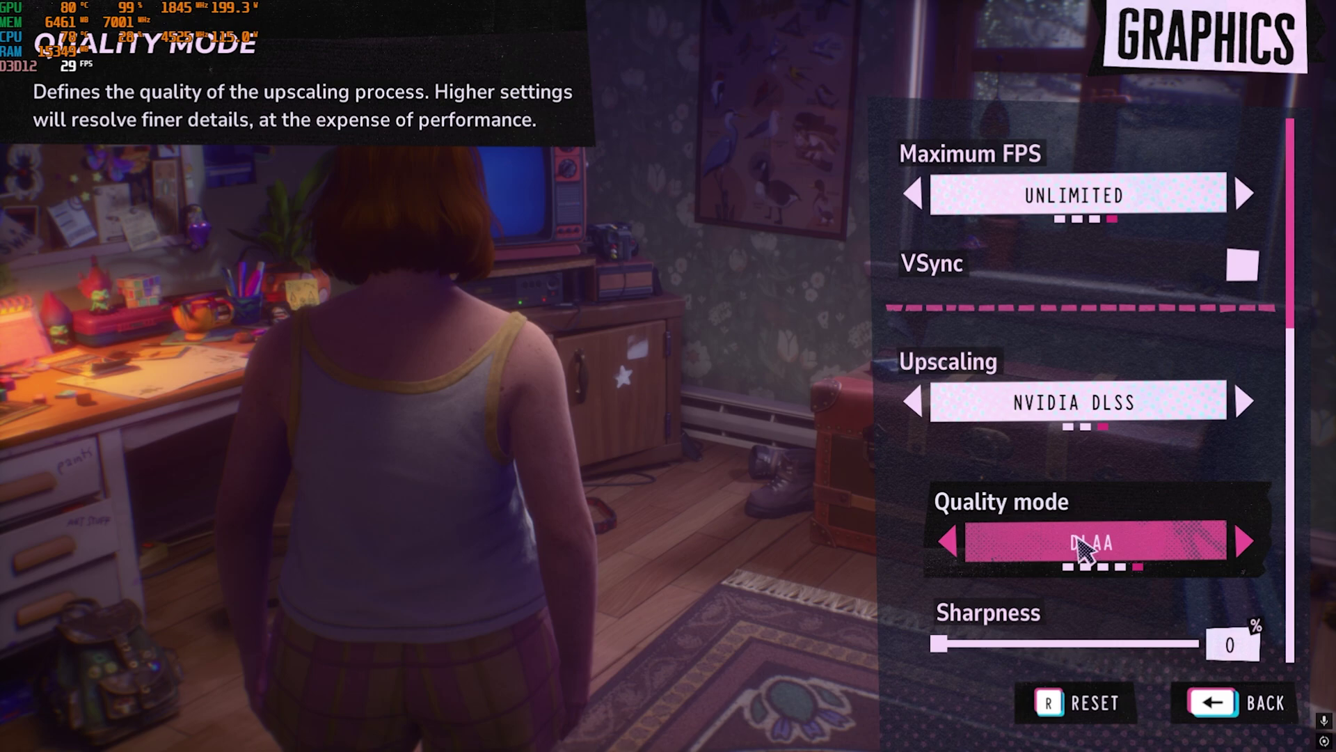
pyautogui.click(947, 542)
pyautogui.click(947, 542)
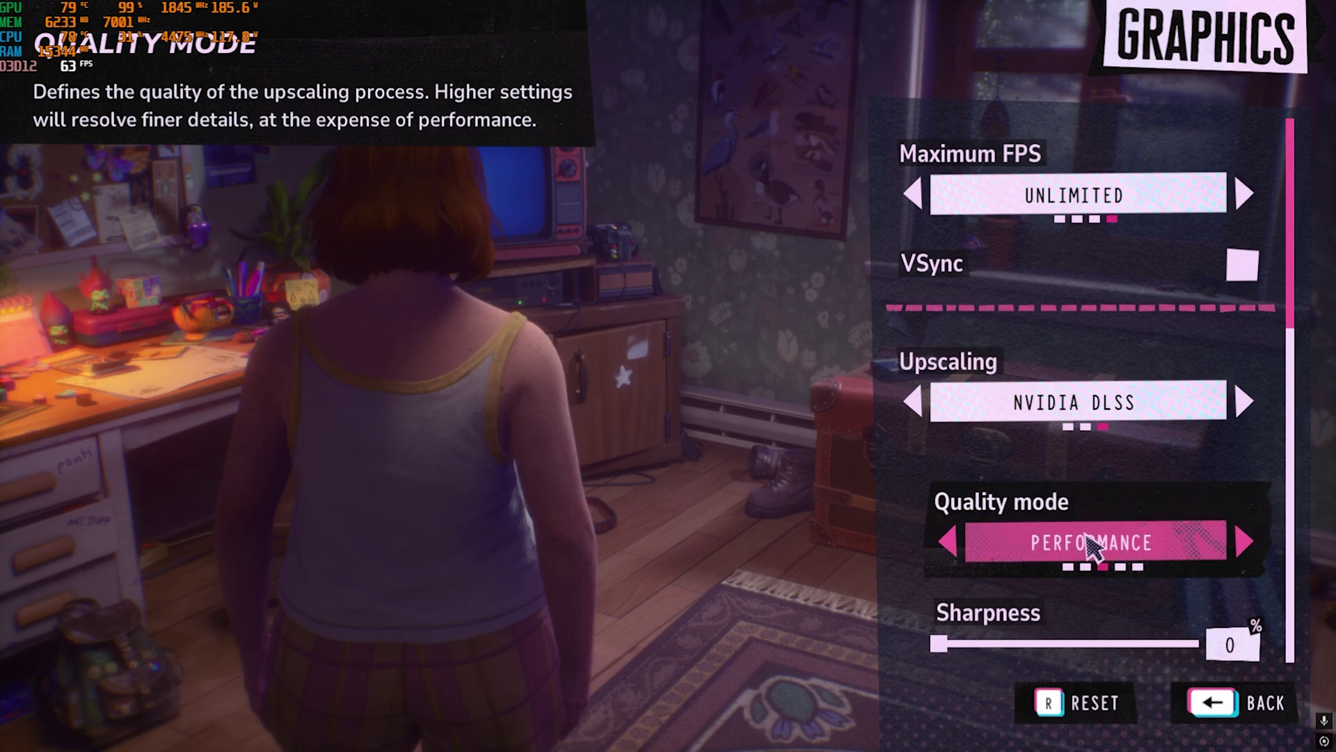
# - Drag the DLSS Sharpness slider from 0 up to 20%
pyautogui.scroll(-1, 1091, 545)
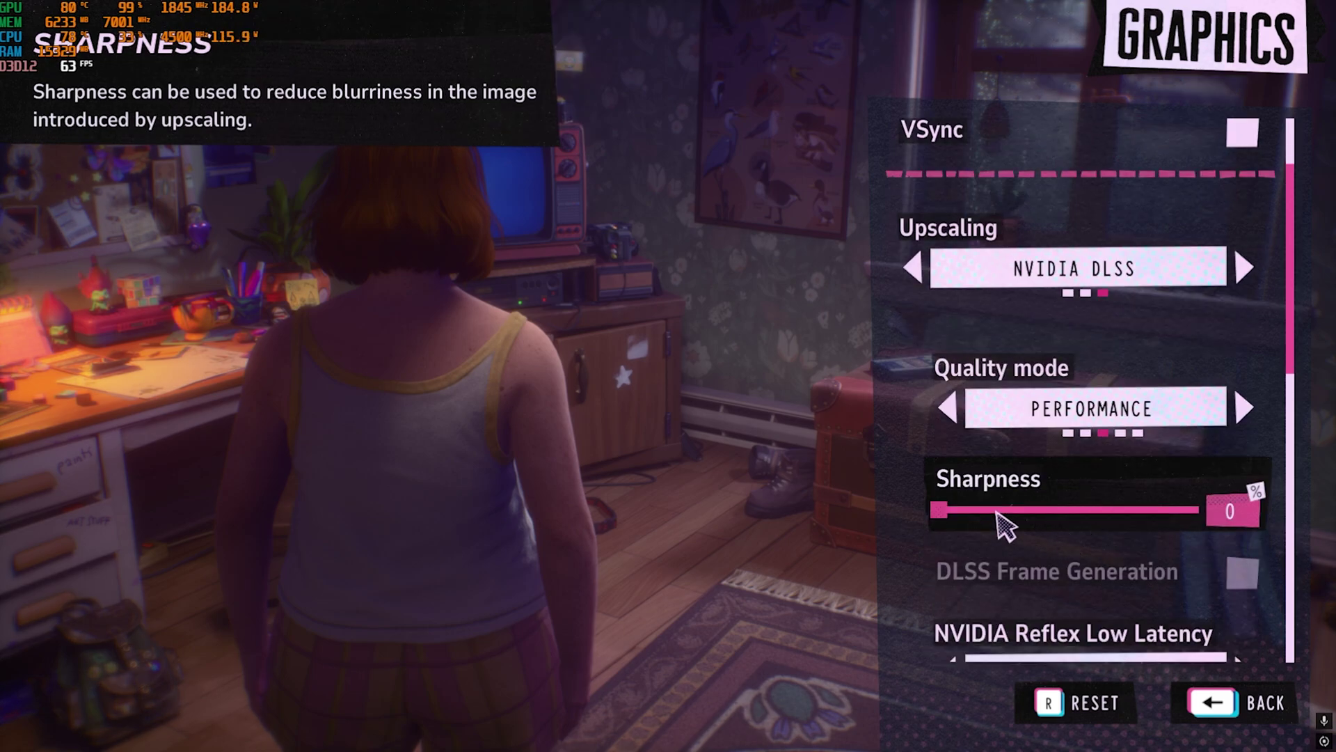
pyautogui.moveTo(949, 521); pyautogui.dragTo(991, 520)
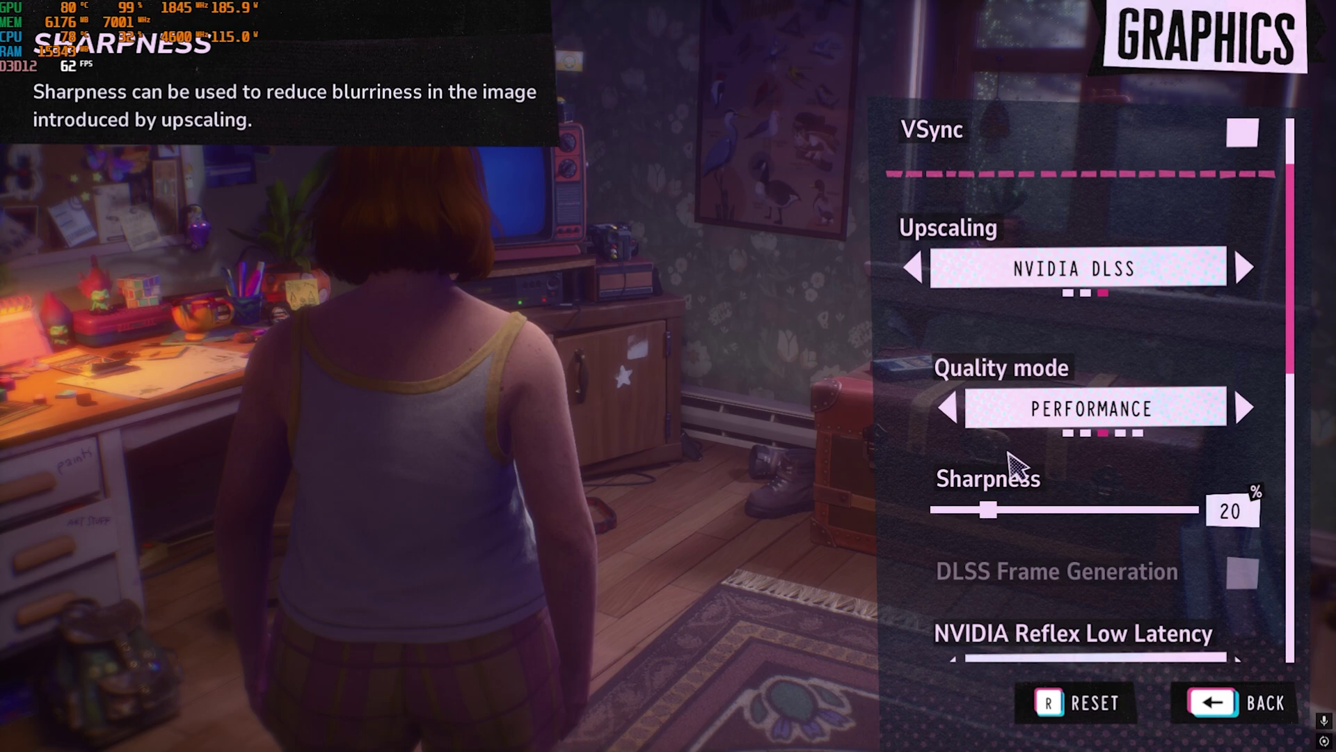
pyautogui.scroll(-1, 1009, 452)
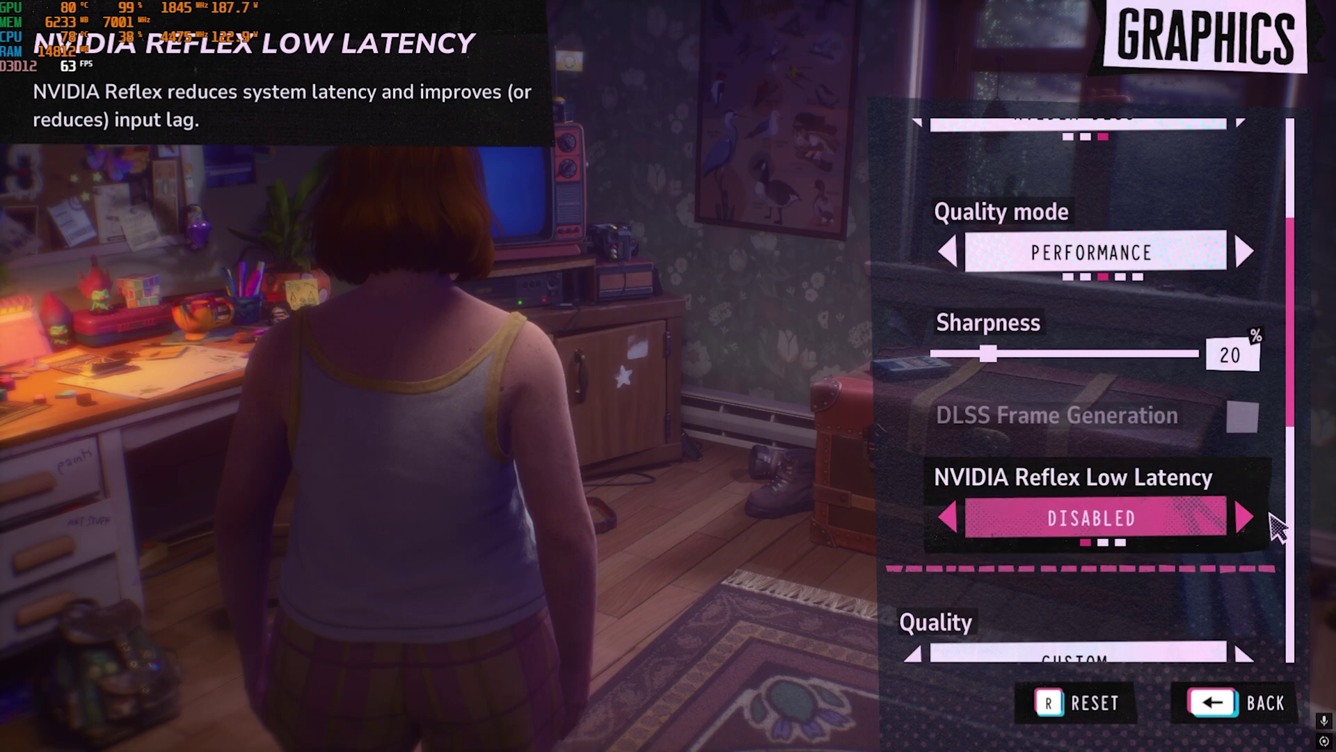
# - Set NVIDIA Reflex Low Latency to Enabled + Boost and lower render distance to Medium
pyautogui.click(1245, 515)
pyautogui.click(1245, 518)
pyautogui.scroll(-3, 946, 269)
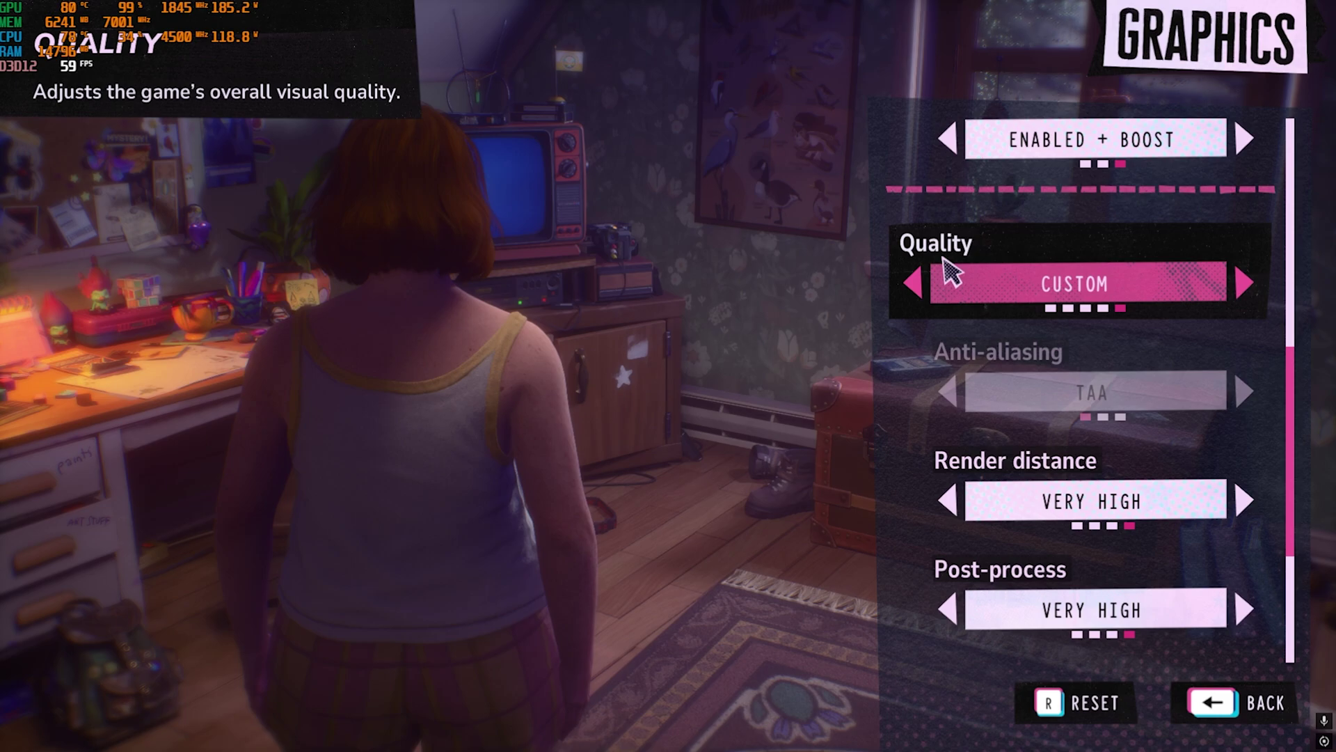
pyautogui.scroll(-1, 1000, 499)
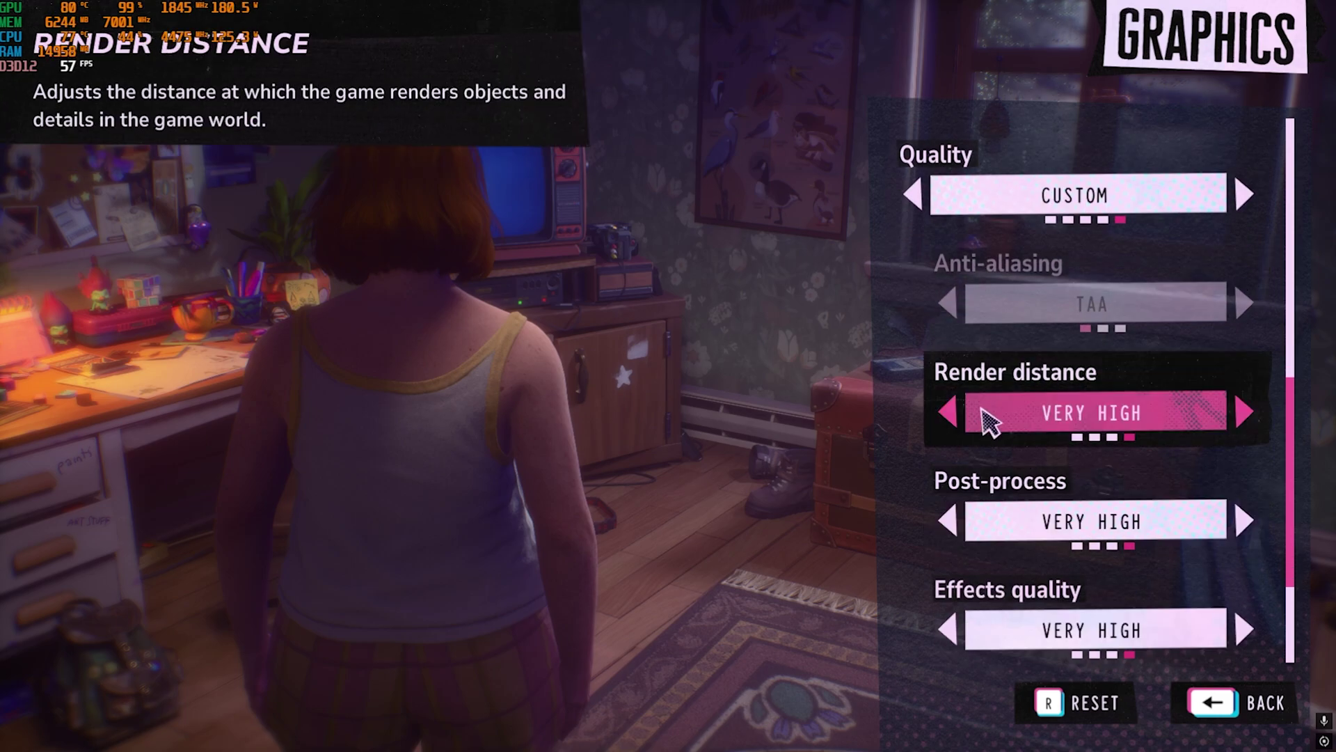
pyautogui.click(948, 412)
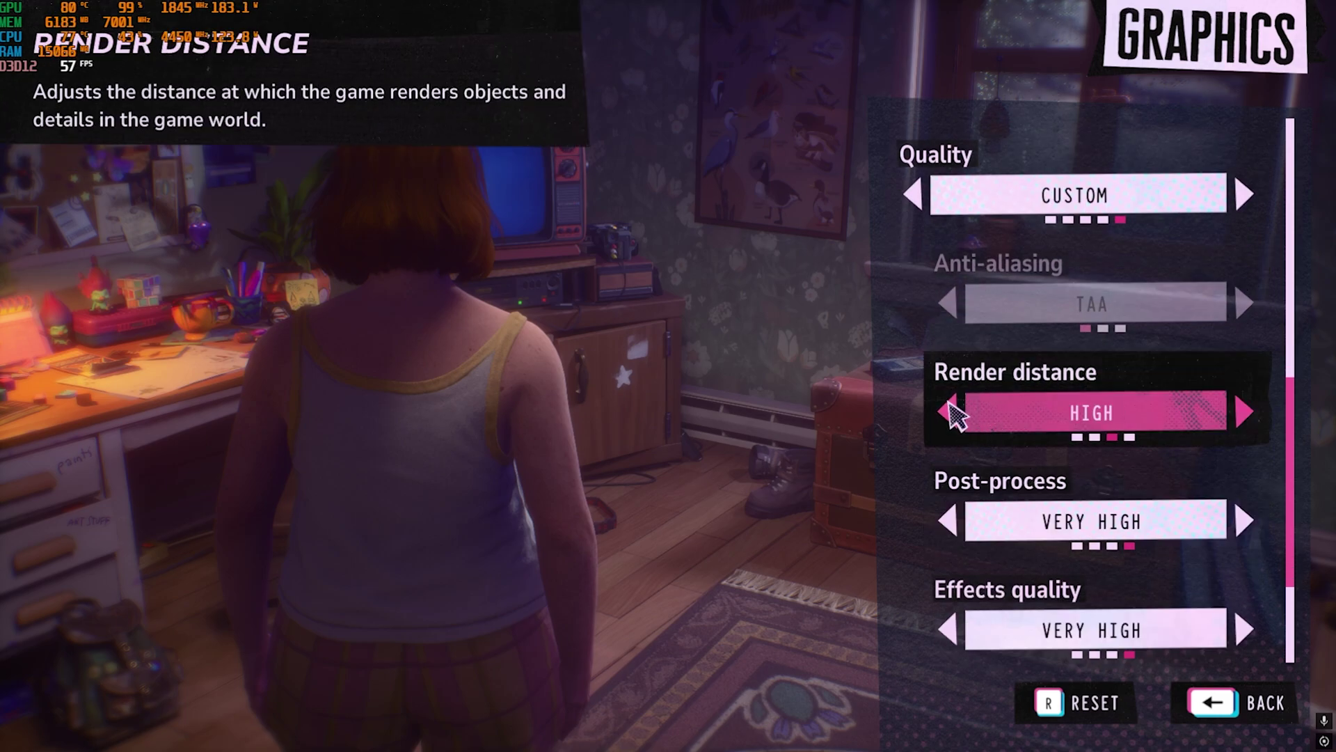
pyautogui.click(948, 413)
# - Lower effects to Medium, textures to High, and post-process and shadow quality to Low
pyautogui.scroll(-1, 957, 455)
pyautogui.click(952, 454)
pyautogui.click(952, 454)
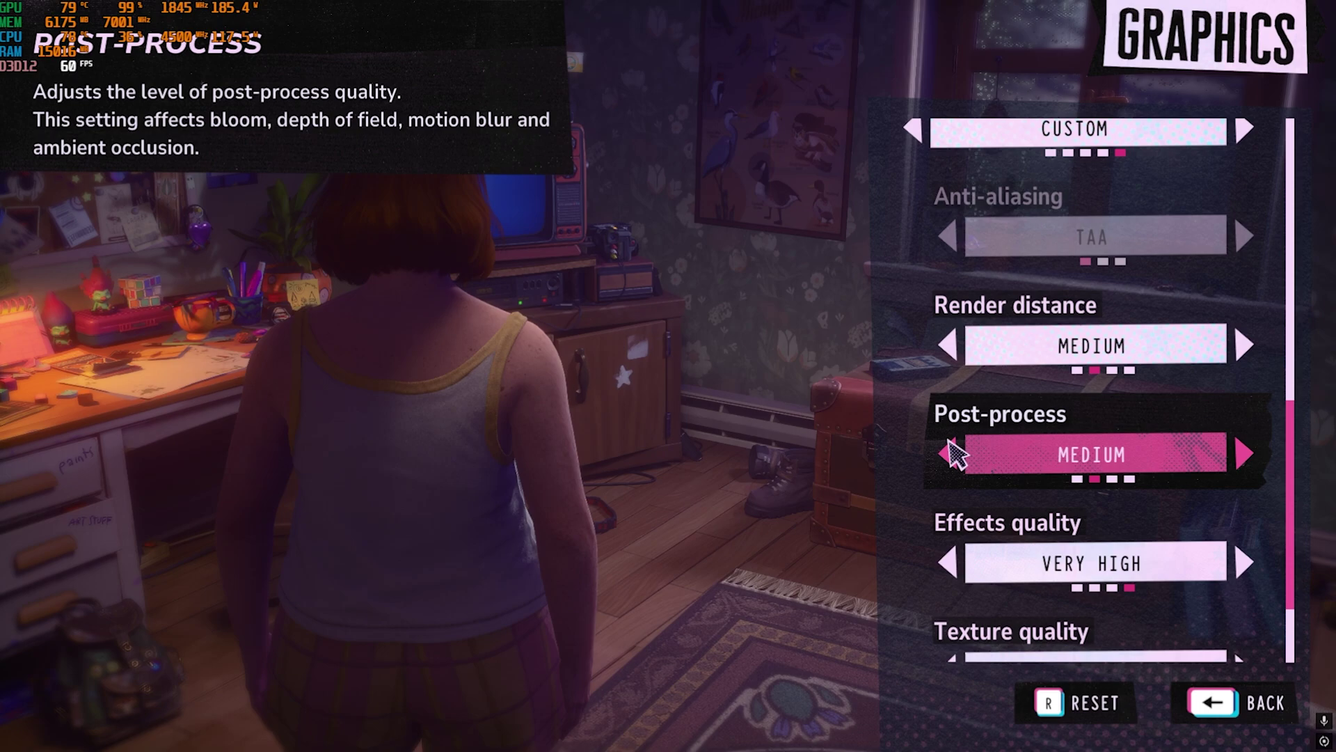
pyautogui.scroll(-1, 955, 456)
pyautogui.click(951, 517)
pyautogui.click(951, 517)
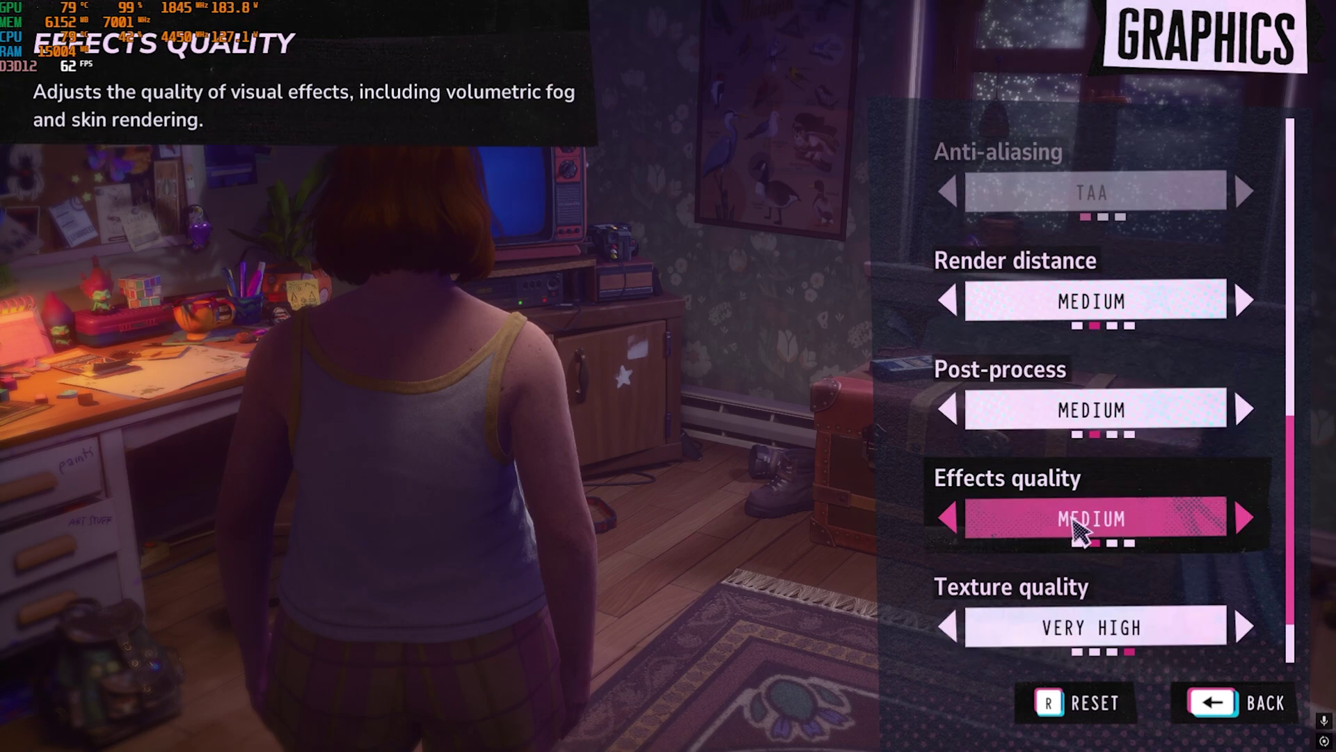
pyautogui.scroll(-1, 1072, 533)
pyautogui.click(951, 539)
pyautogui.scroll(-1, 953, 543)
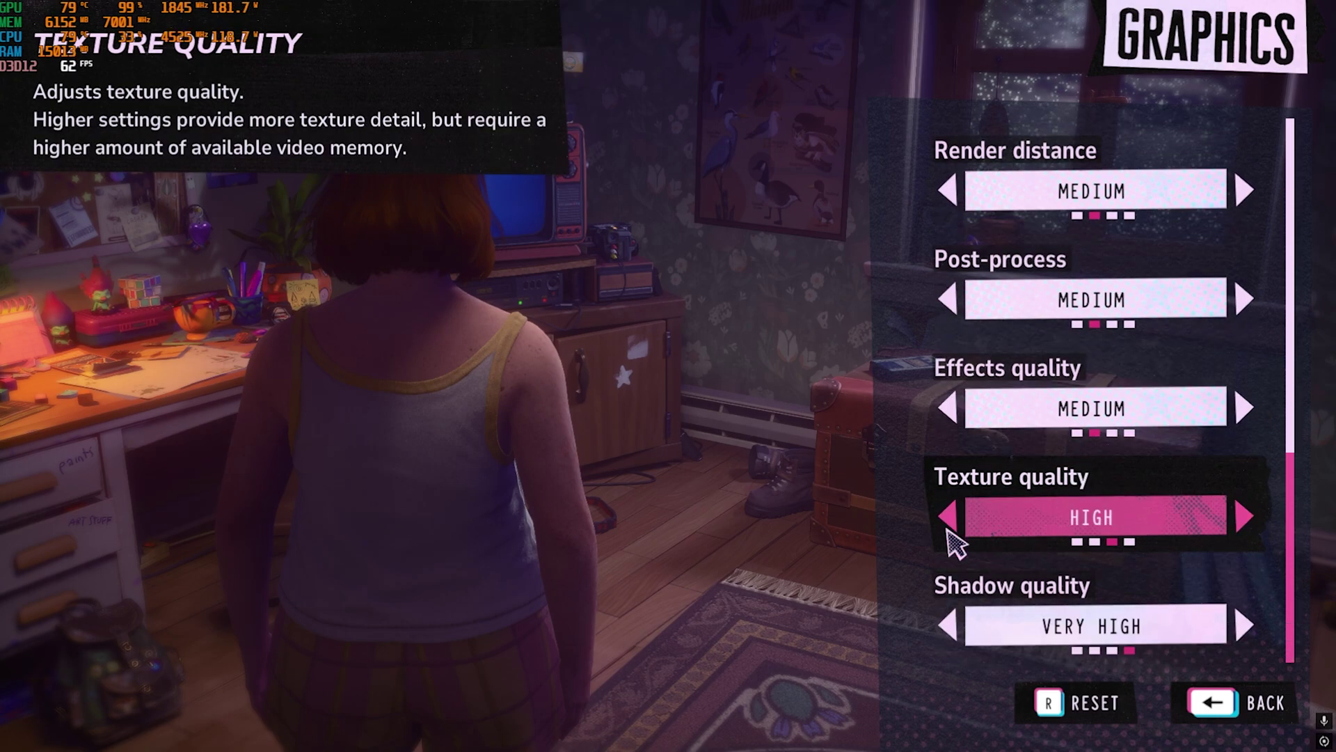
pyautogui.click(952, 625)
pyautogui.click(952, 626)
pyautogui.click(952, 626)
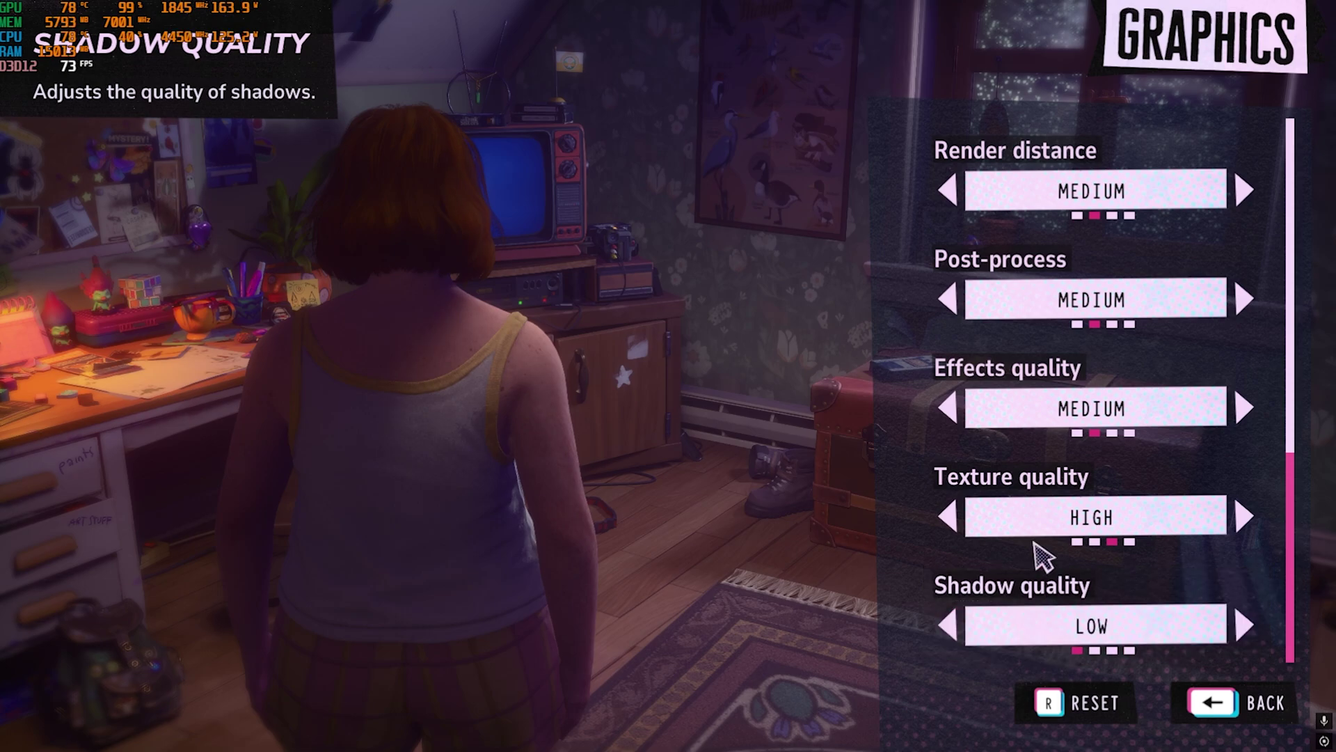
pyautogui.scroll(2, 1041, 552)
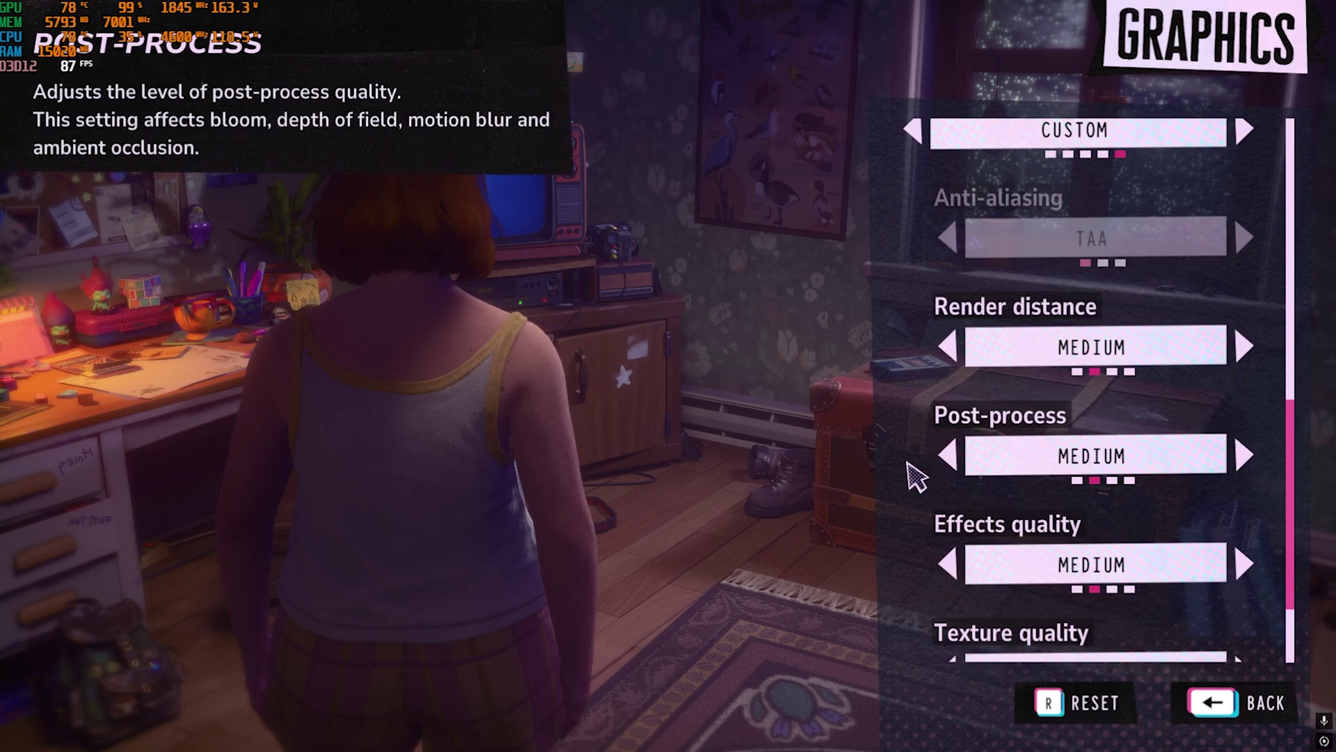
pyautogui.click(945, 457)
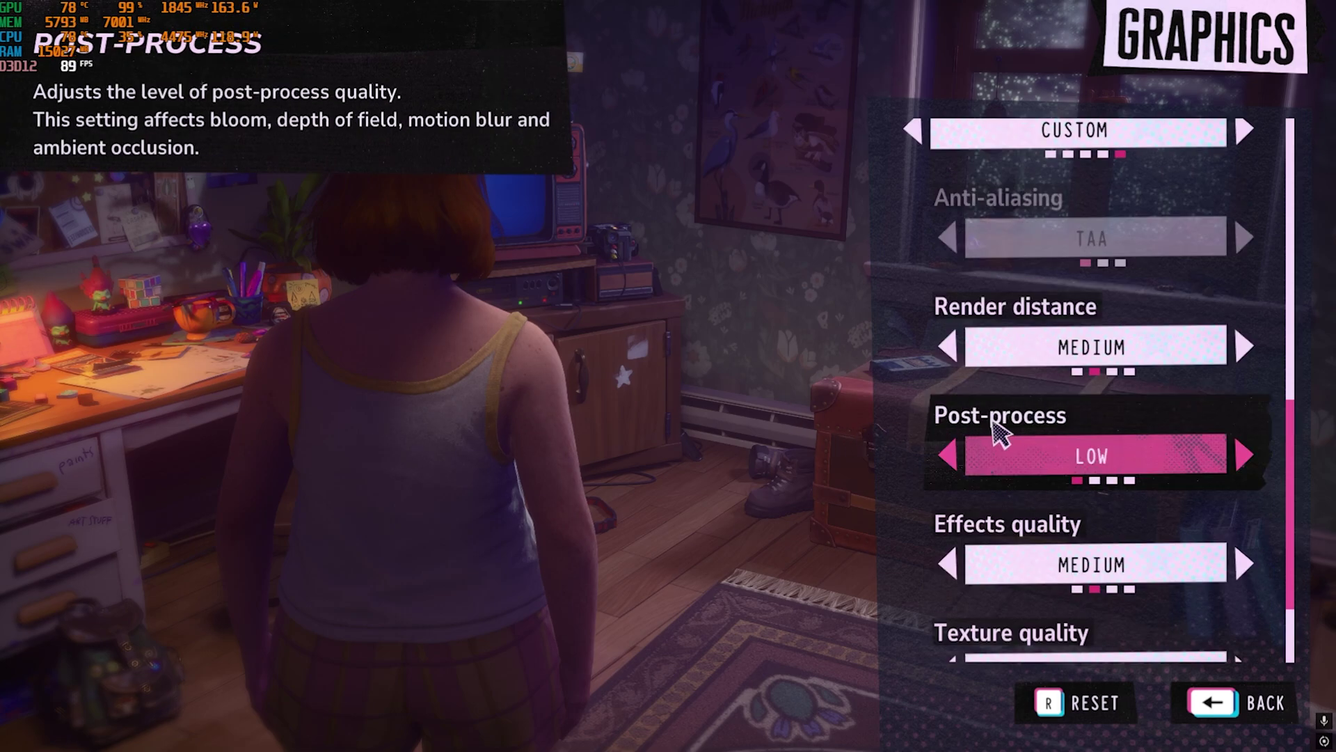
# - Back out of Graphics and Settings to the Pause menu and resume gameplay
pyautogui.press('BackSpace')
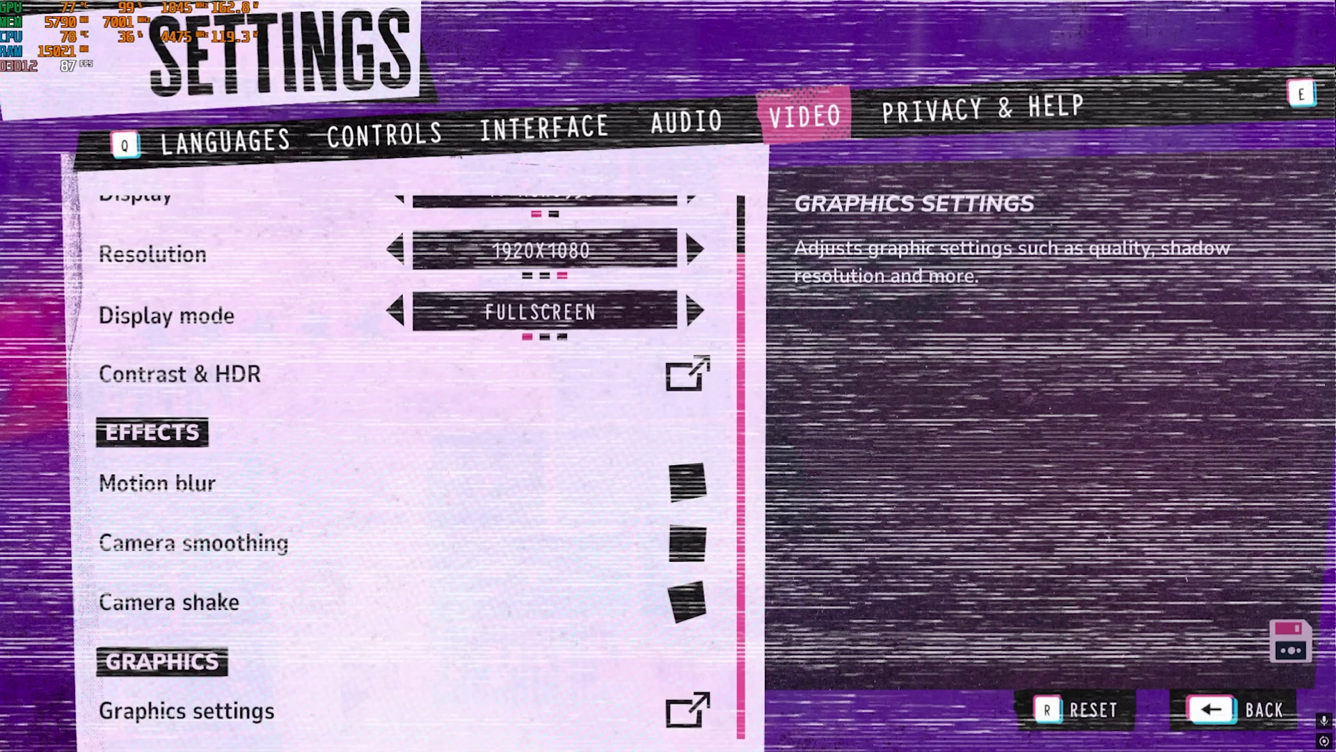
pyautogui.press('BackSpace')
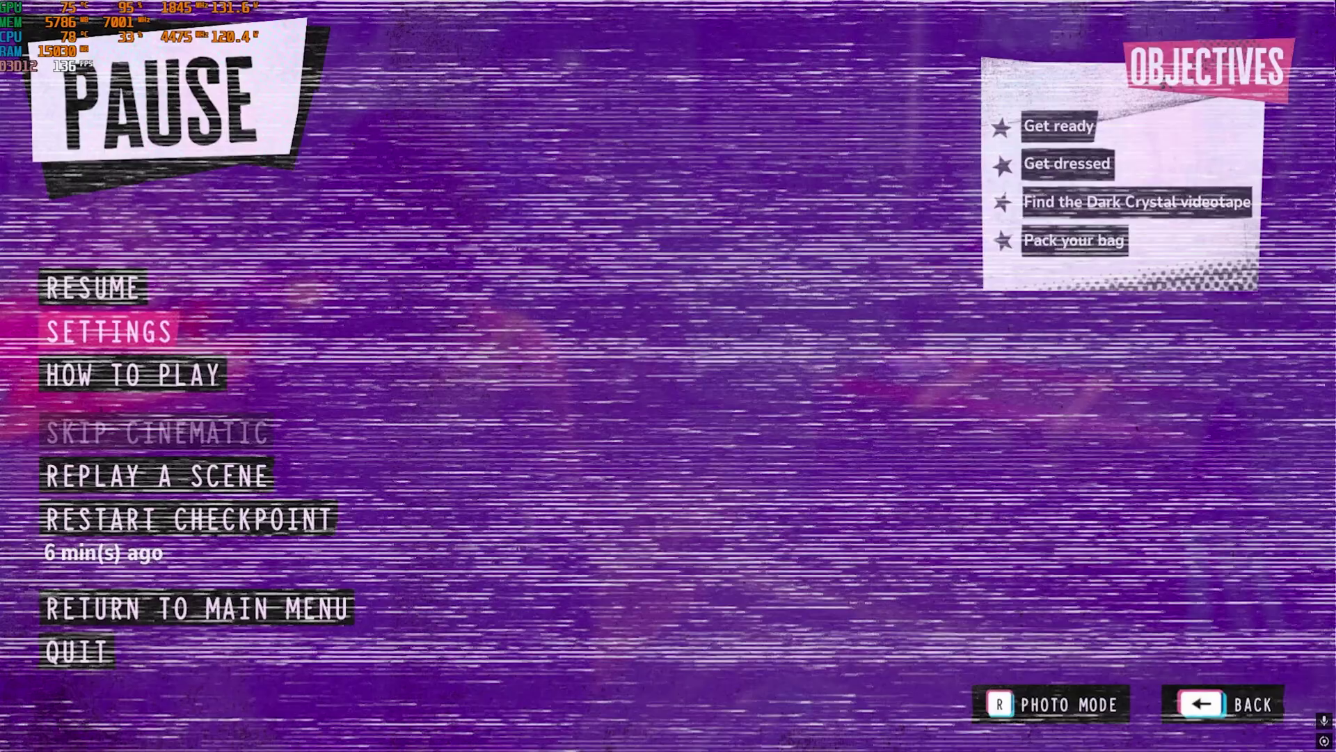
pyautogui.click(129, 291)
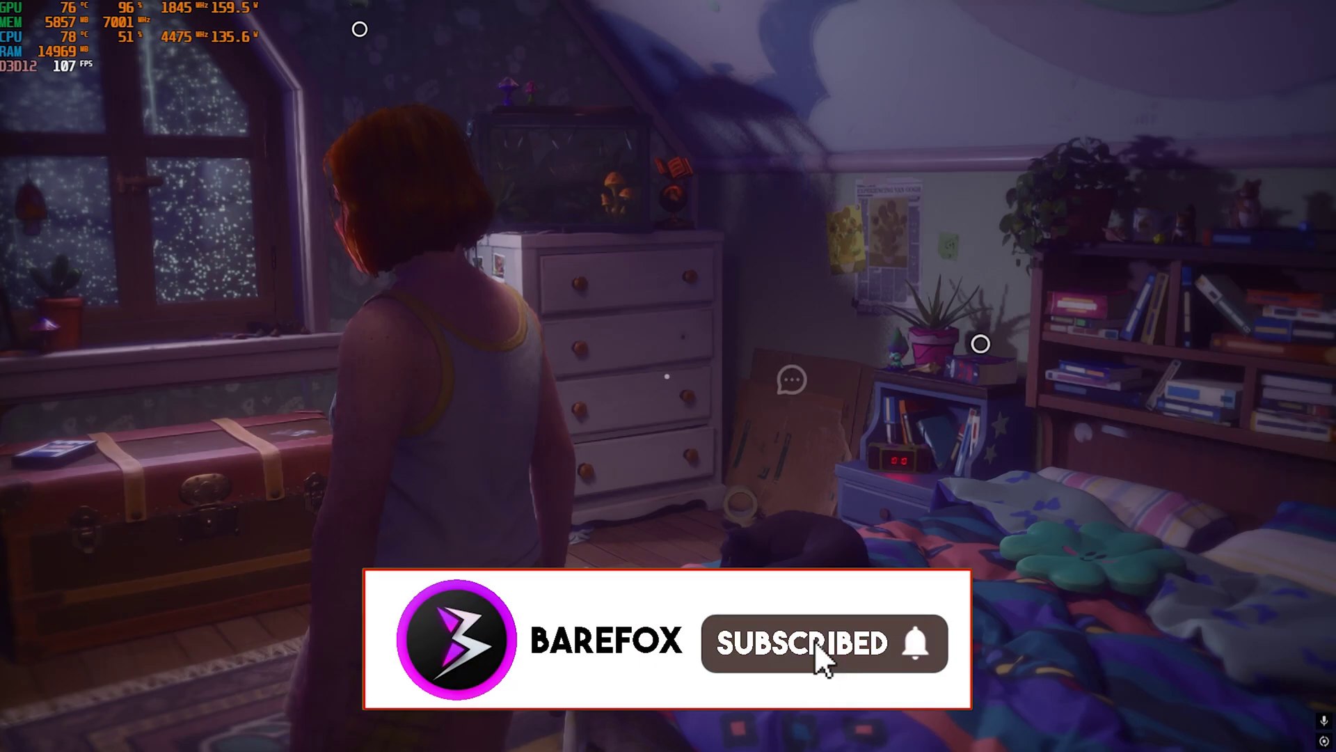